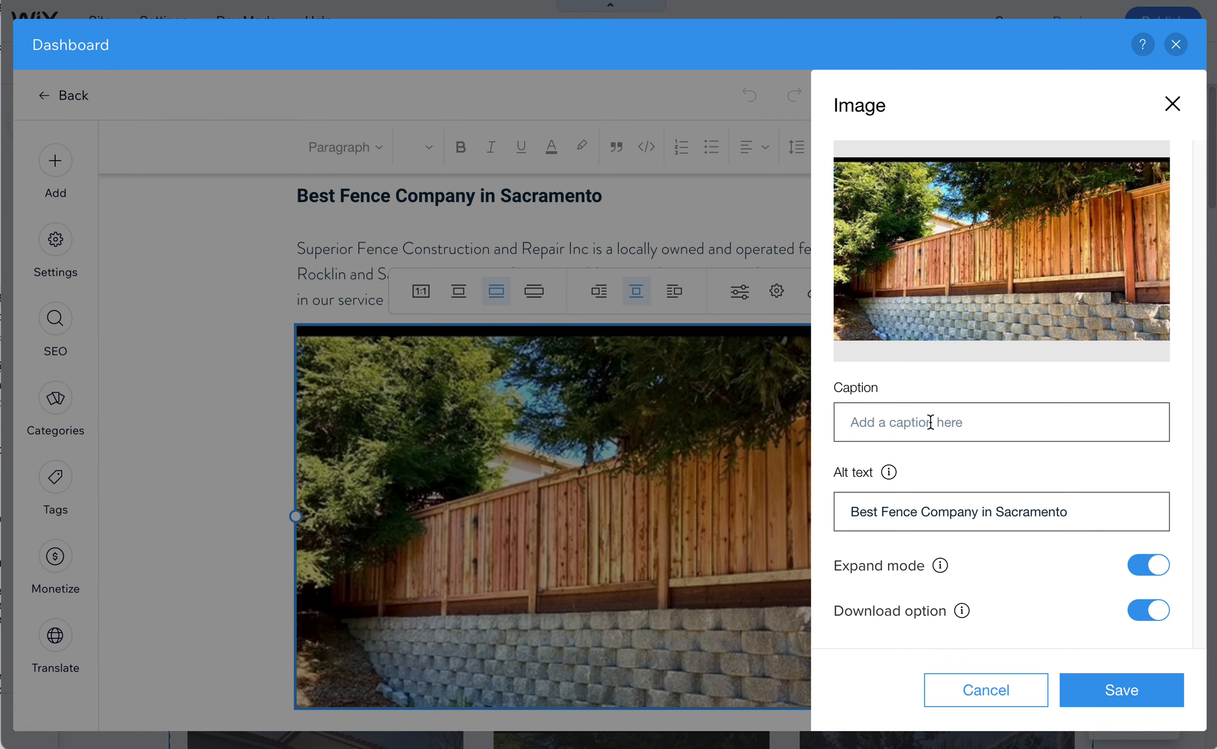
Change the fence photo's alt text to "Best Fence Company in Sacramento: Redwood Fence with Caps" and save the image settings
{"action": "triple_click", "coordinate": [909, 514]}
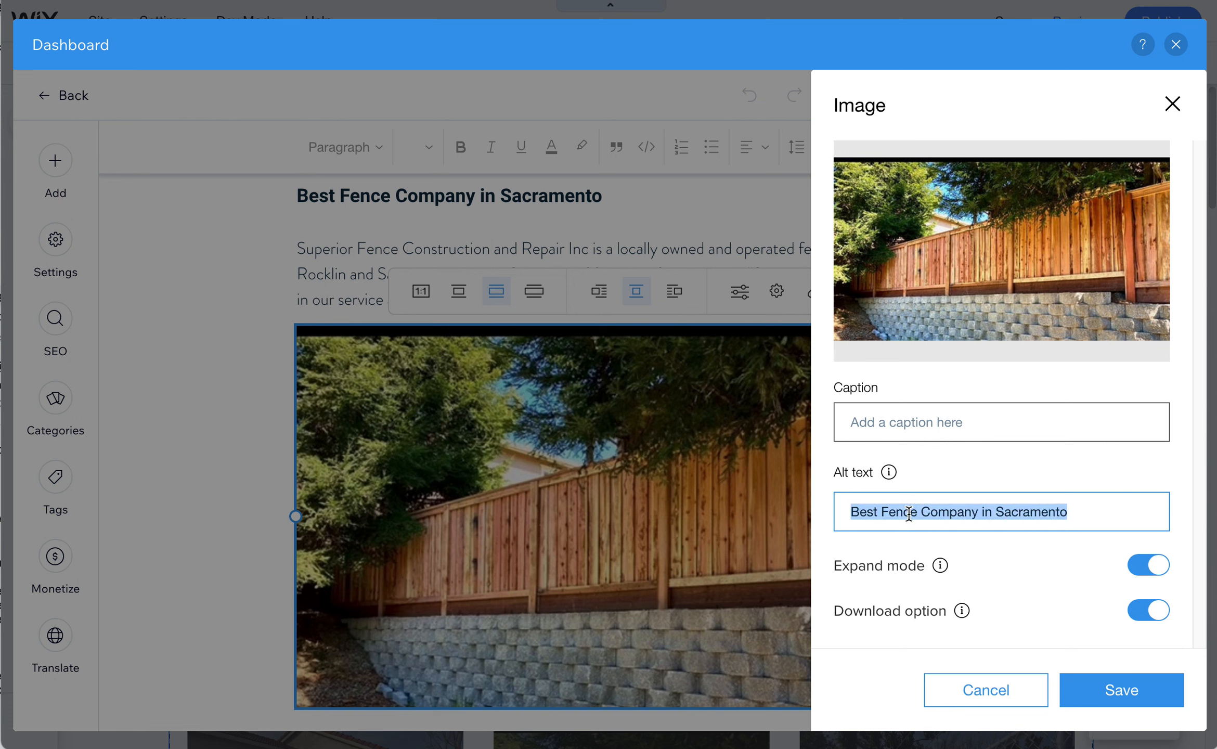
{"action": "mouse_move", "coordinate": [890, 474]}
{"action": "left_click", "coordinate": [1117, 512]}
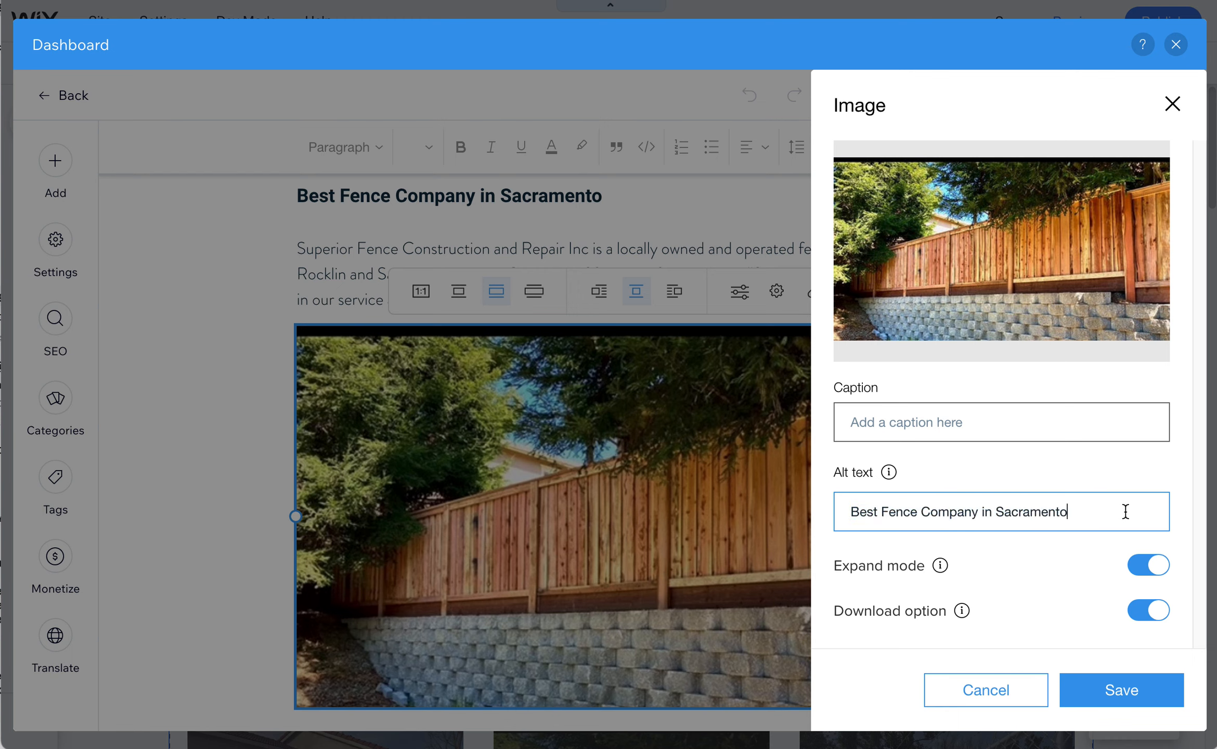
{"action": "type", "text": ": P"}
{"action": "key", "text": "BackSpace"}
{"action": "type", "text": "Woo"}
{"action": "key", "text": "BackSpace"}
{"action": "key", "text": "BackSpace"}
{"action": "key", "text": "BackSpace"}
{"action": "type", "text": "Redwood Fence with Caps"}
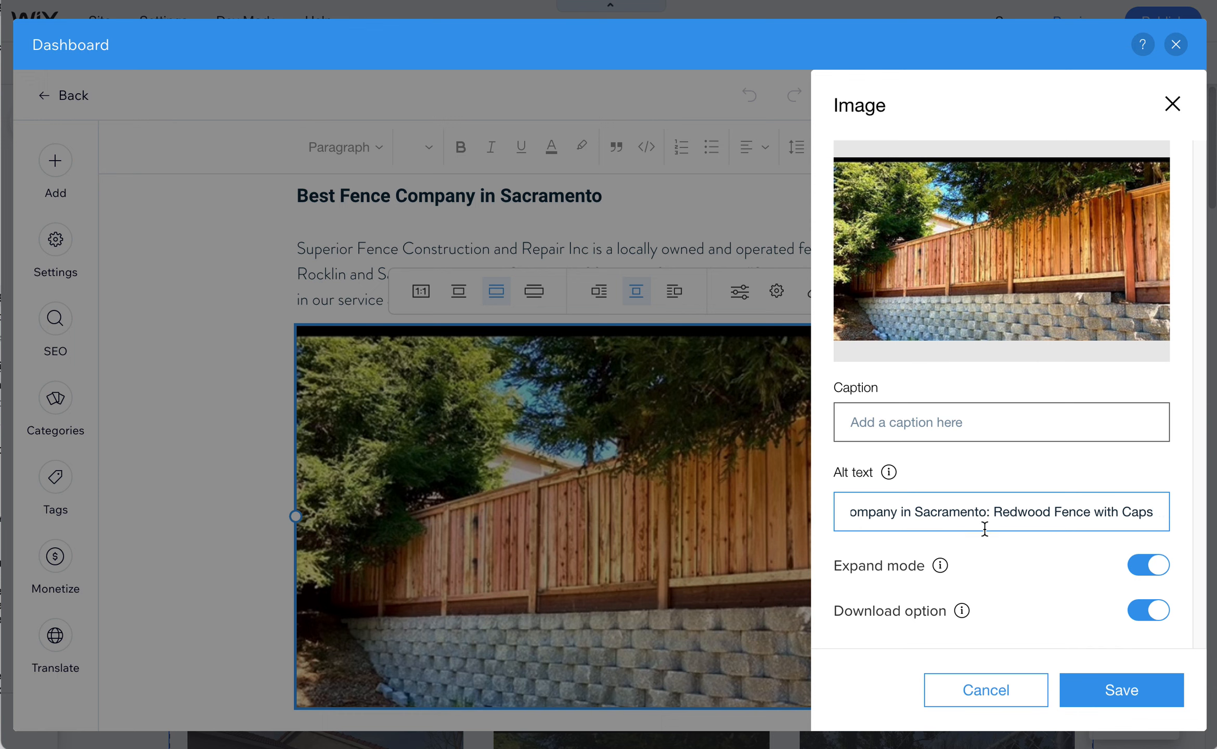
{"action": "left_click_drag", "start_coordinate": [995, 513], "coordinate": [810, 515]}
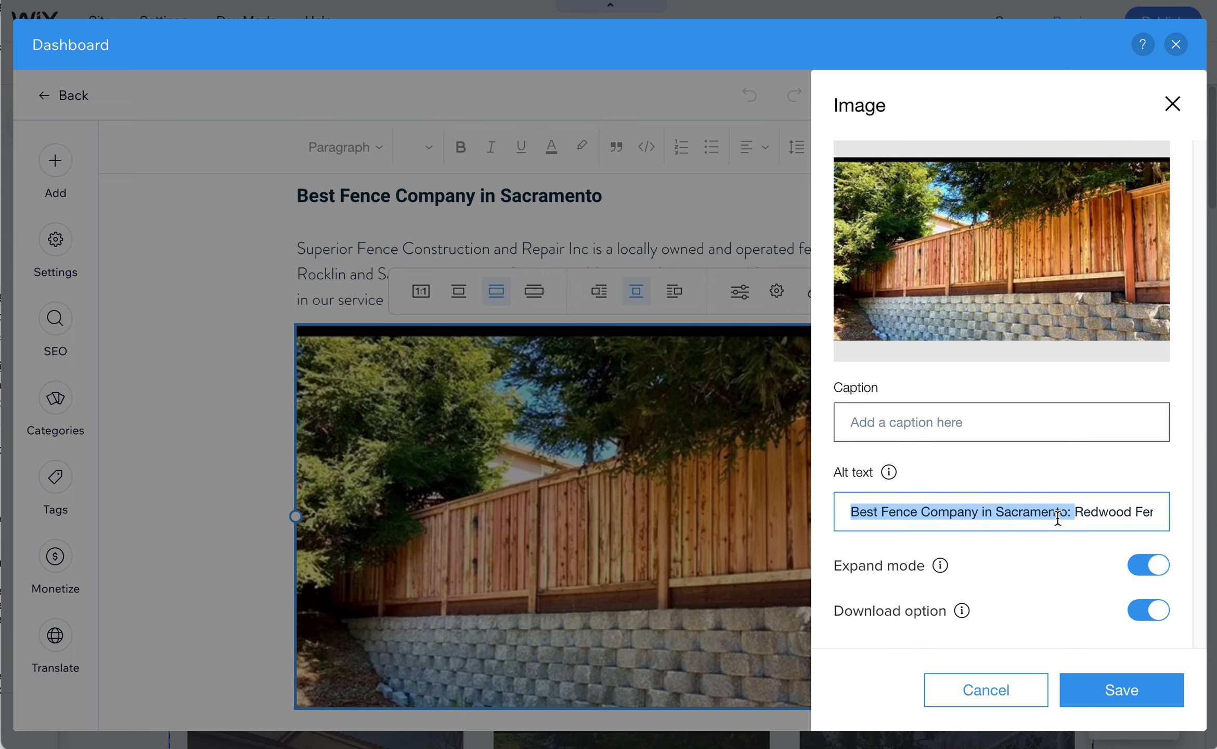
{"action": "scroll", "coordinate": [1087, 513], "scroll_direction": "right", "scroll_amount": 5}
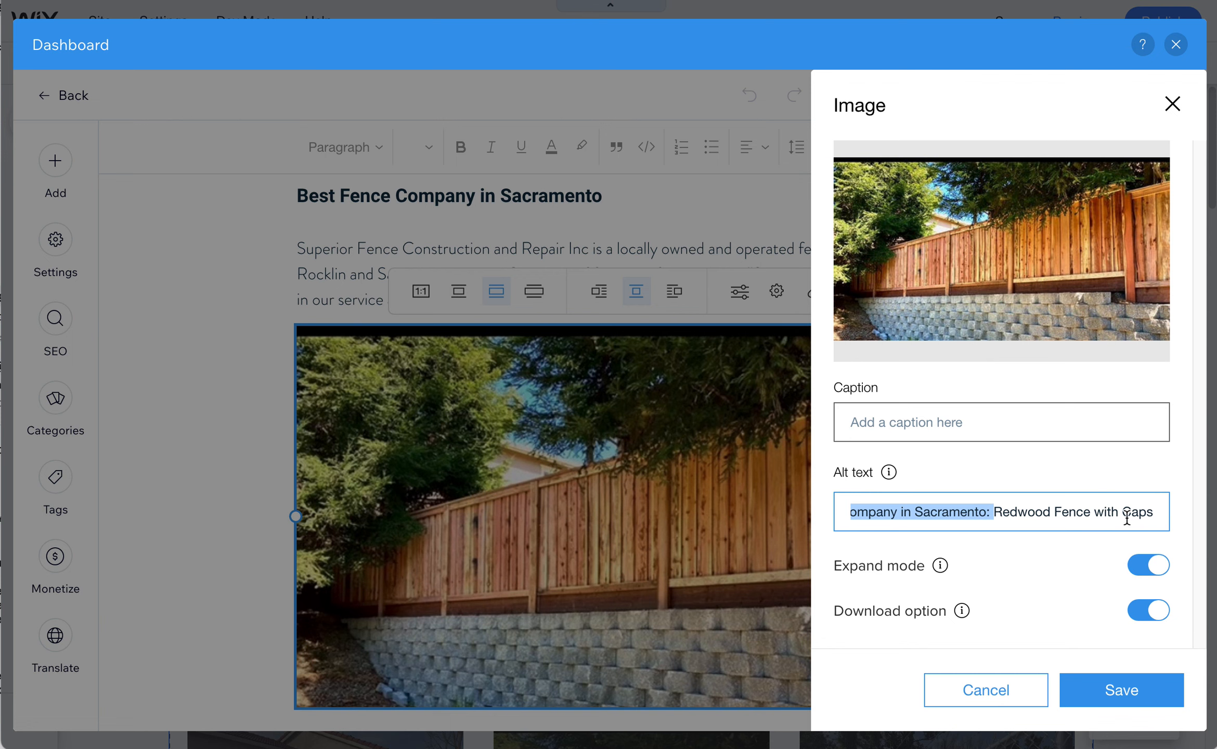
{"action": "left_click", "coordinate": [1122, 691]}
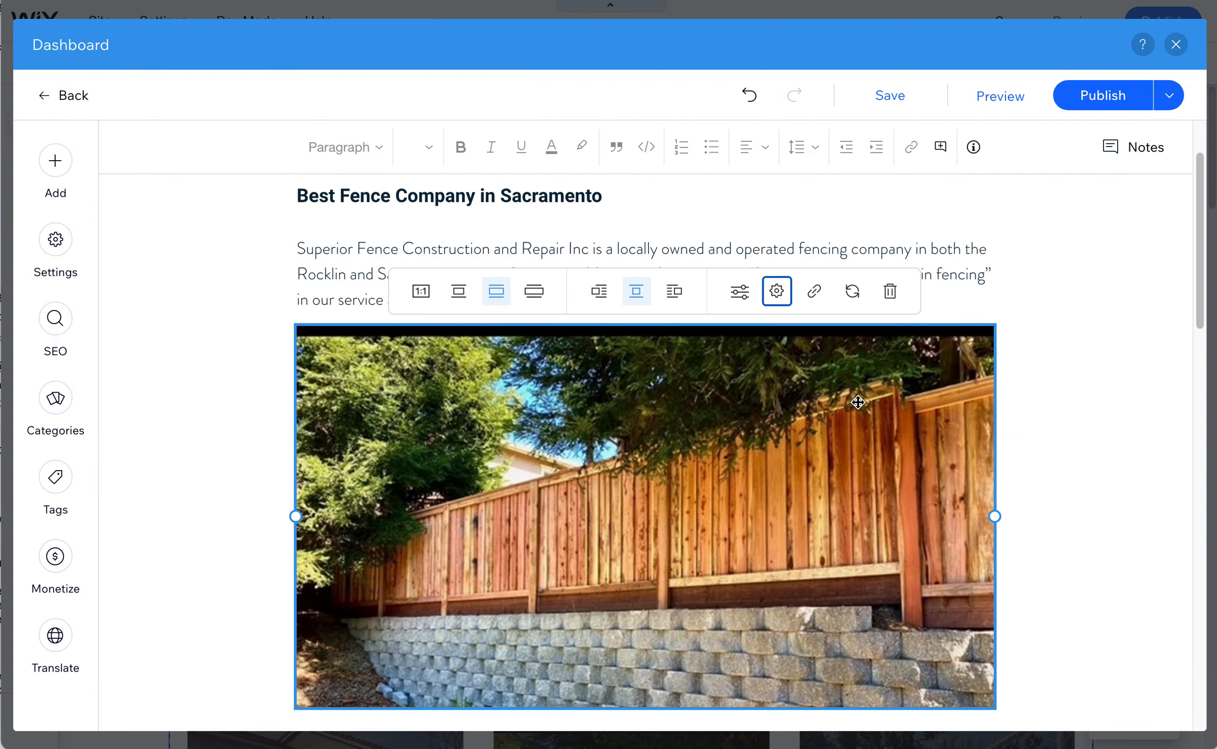
{"action": "left_click", "coordinate": [777, 294]}
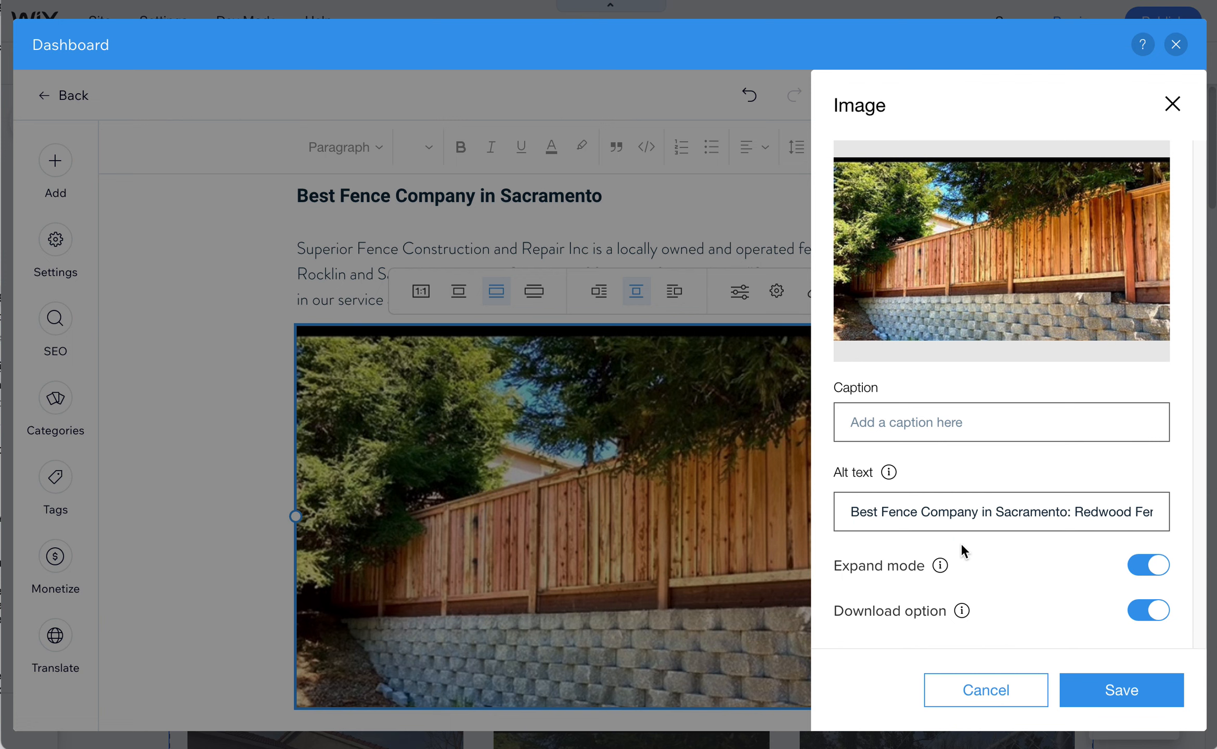
{"action": "left_click", "coordinate": [1141, 696]}
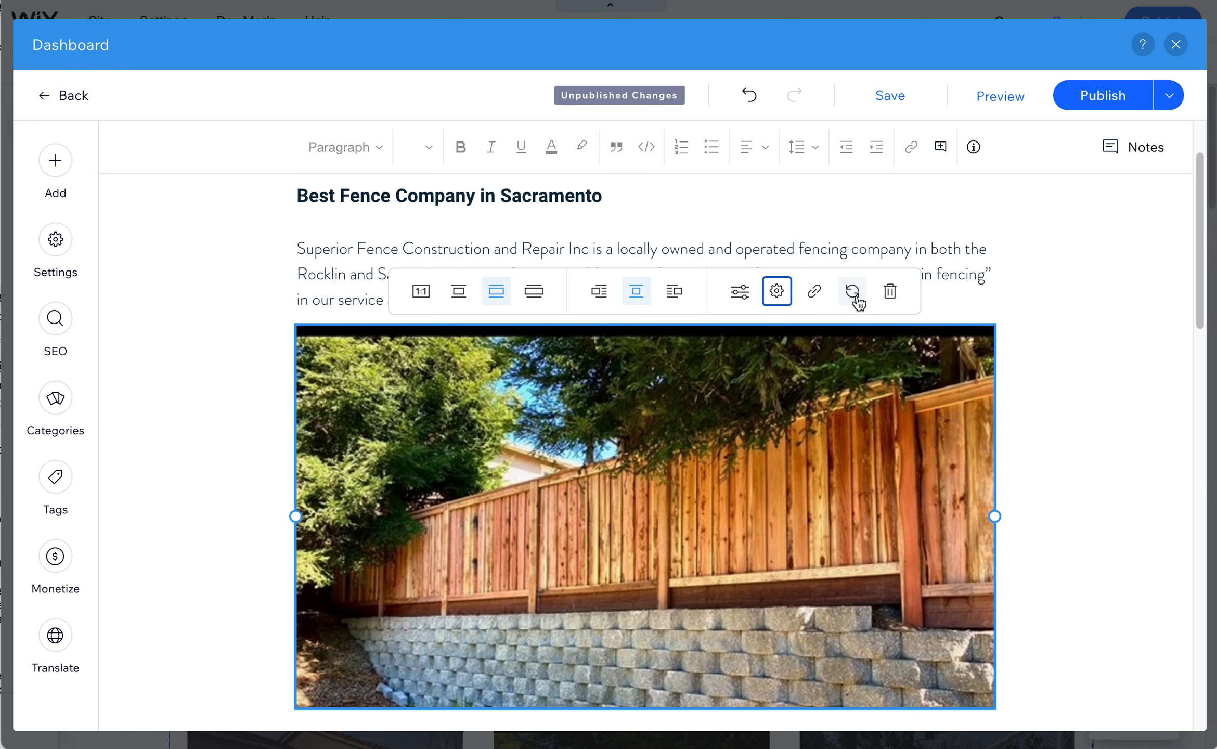
Add an empty line above the "Contact us today for a free site visit" heading and start inserting an image there from the site files
{"action": "scroll", "coordinate": [810, 464], "scroll_direction": "down", "scroll_amount": 15}
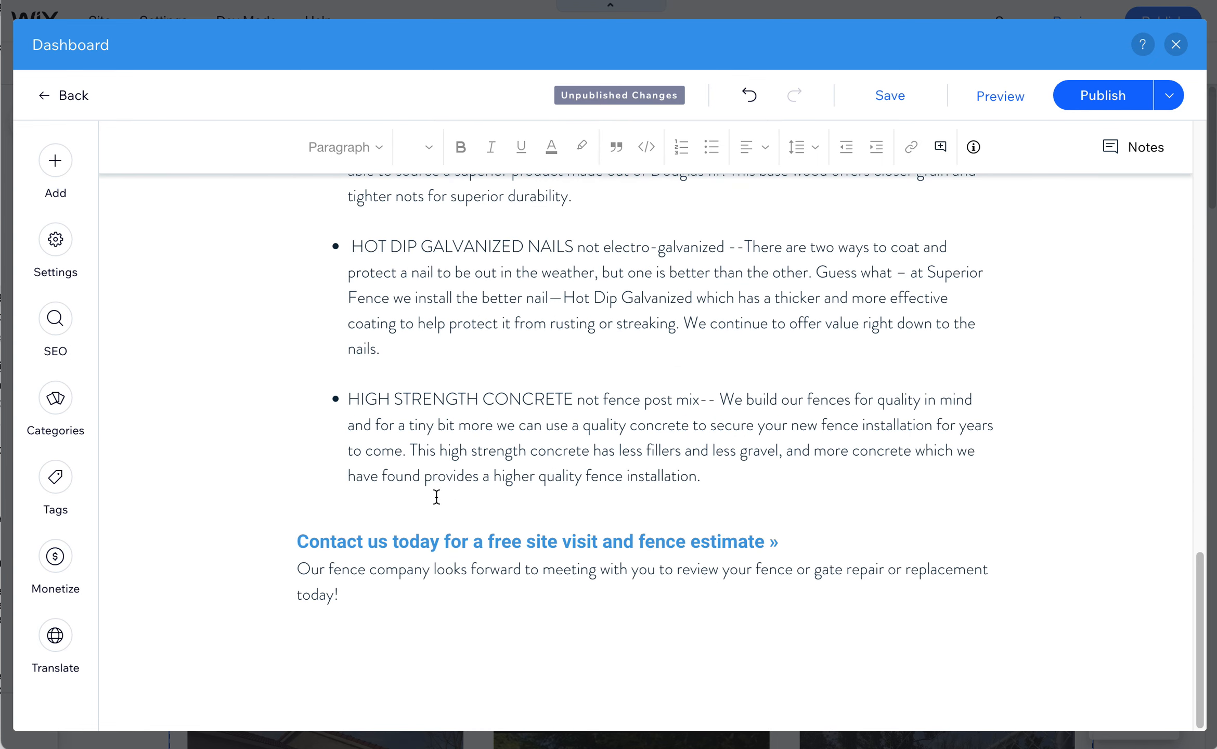
{"action": "left_click", "coordinate": [381, 509]}
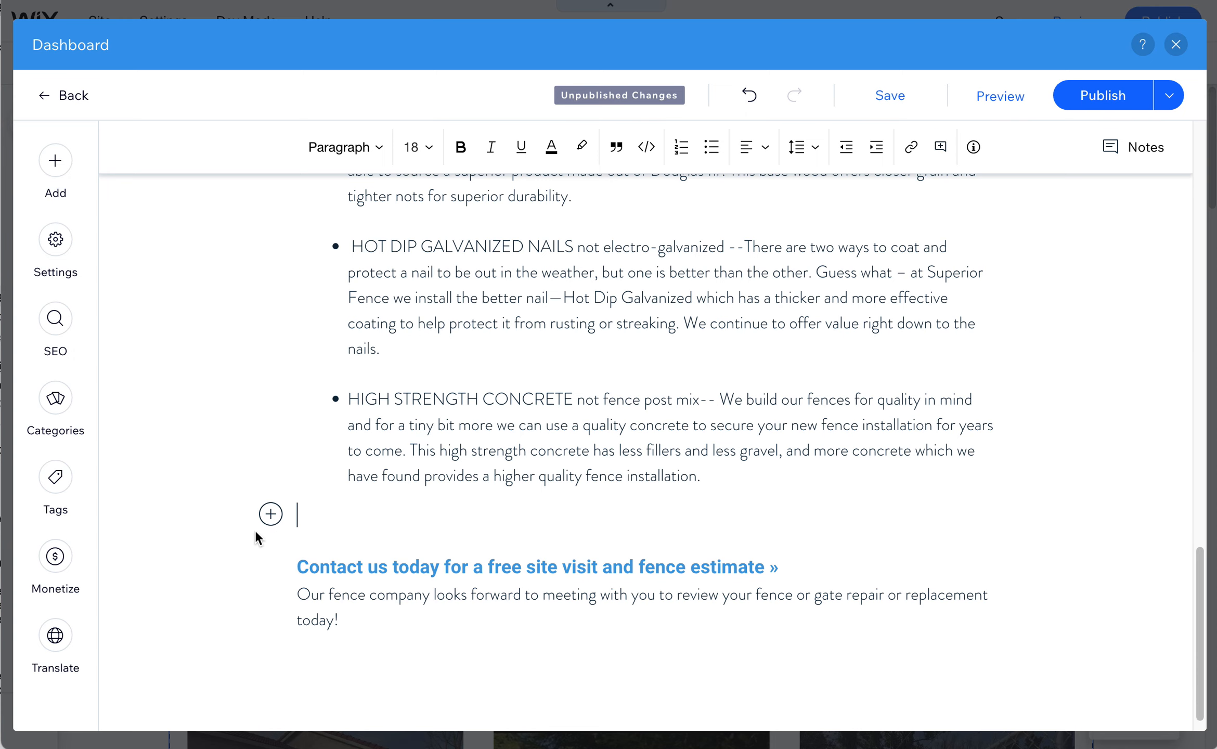
{"action": "left_click", "coordinate": [268, 513]}
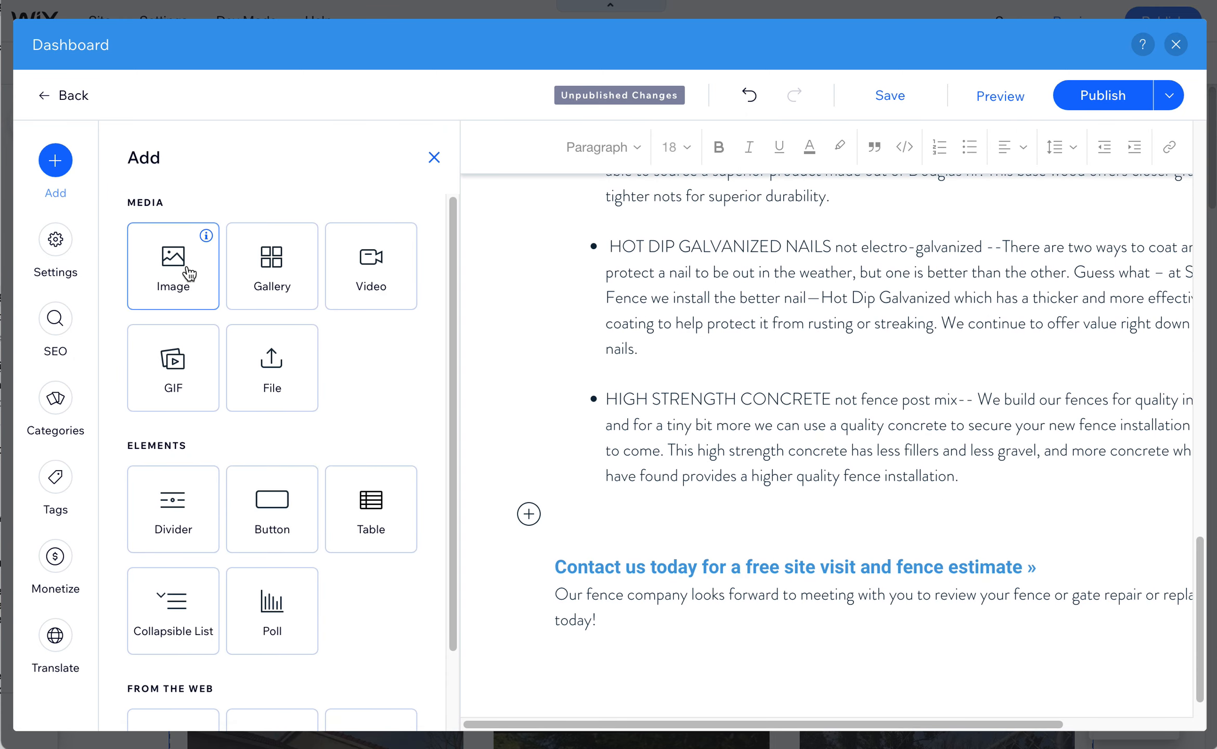
{"action": "left_click", "coordinate": [188, 270]}
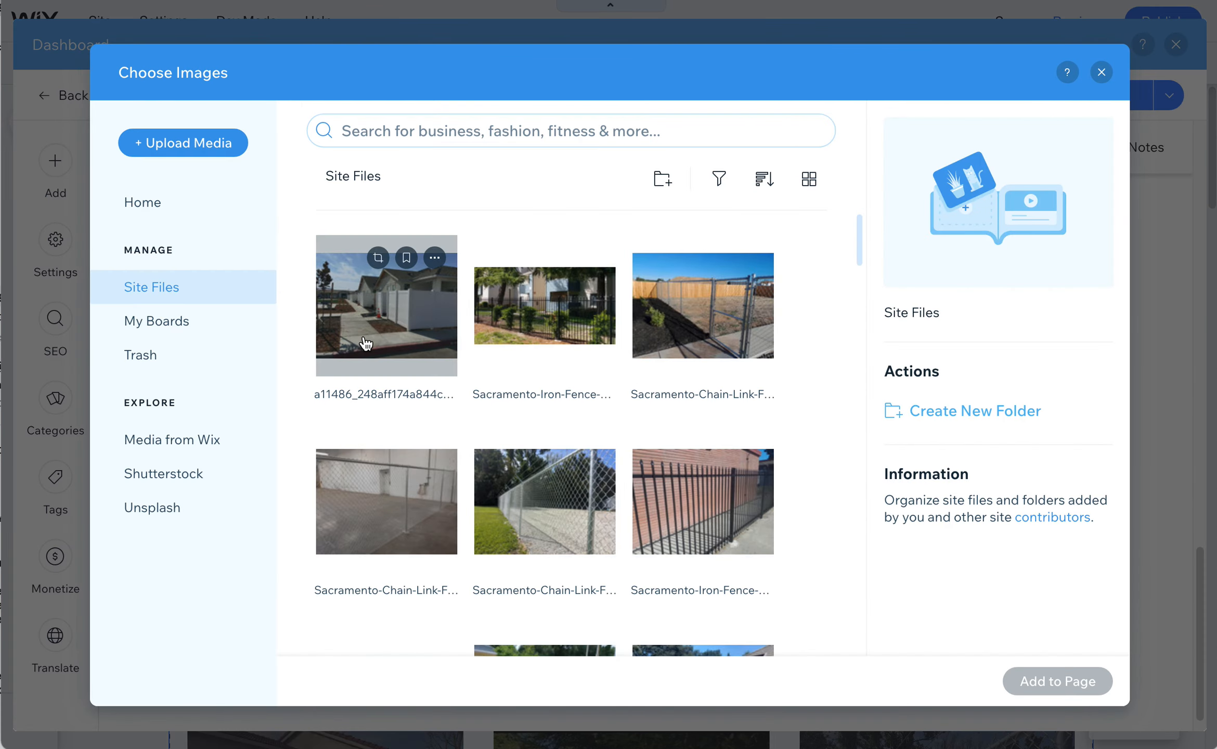
Select the first photo in Site Files, the white vinyl fence beside the houses, and expand its file info
{"action": "scroll", "coordinate": [479, 421], "scroll_direction": "down", "scroll_amount": 5}
{"action": "scroll", "coordinate": [510, 411], "scroll_direction": "up", "scroll_amount": 5}
{"action": "left_click", "coordinate": [494, 312]}
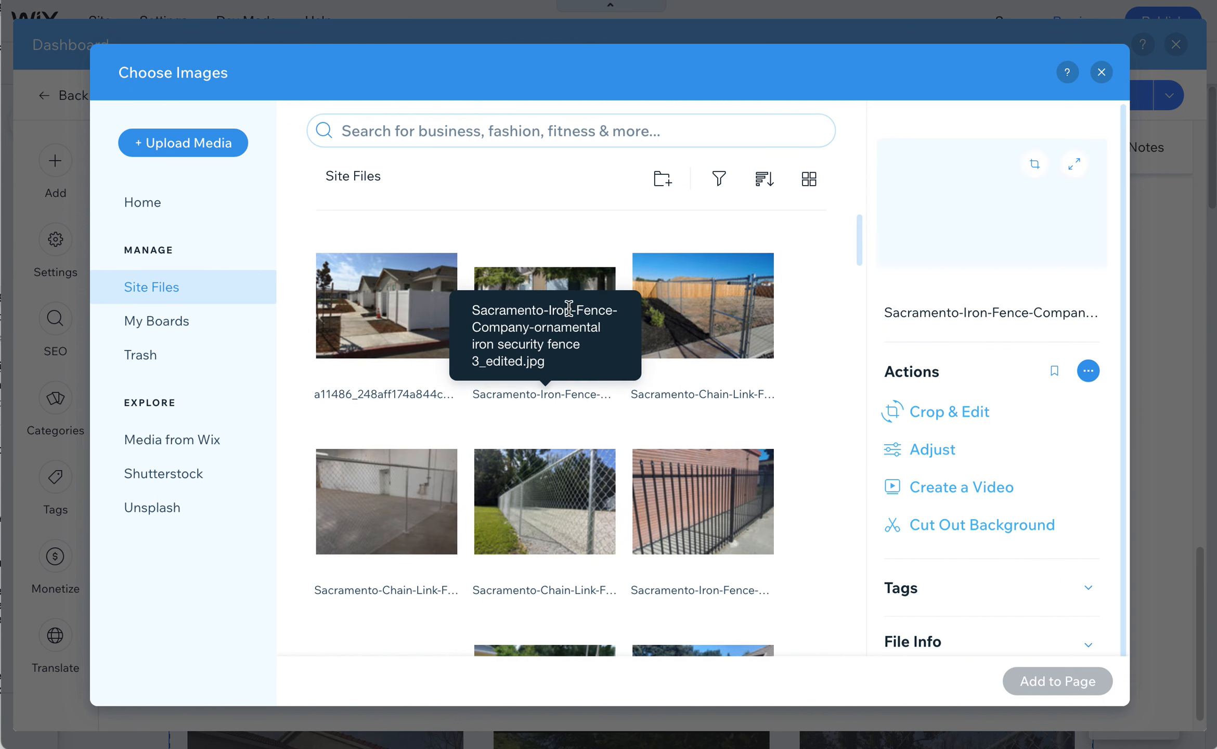
{"action": "left_click", "coordinate": [421, 294]}
{"action": "scroll", "coordinate": [1014, 489], "scroll_direction": "down", "scroll_amount": 1}
{"action": "left_click", "coordinate": [1029, 630]}
{"action": "scroll", "coordinate": [1033, 627], "scroll_direction": "down", "scroll_amount": 4}
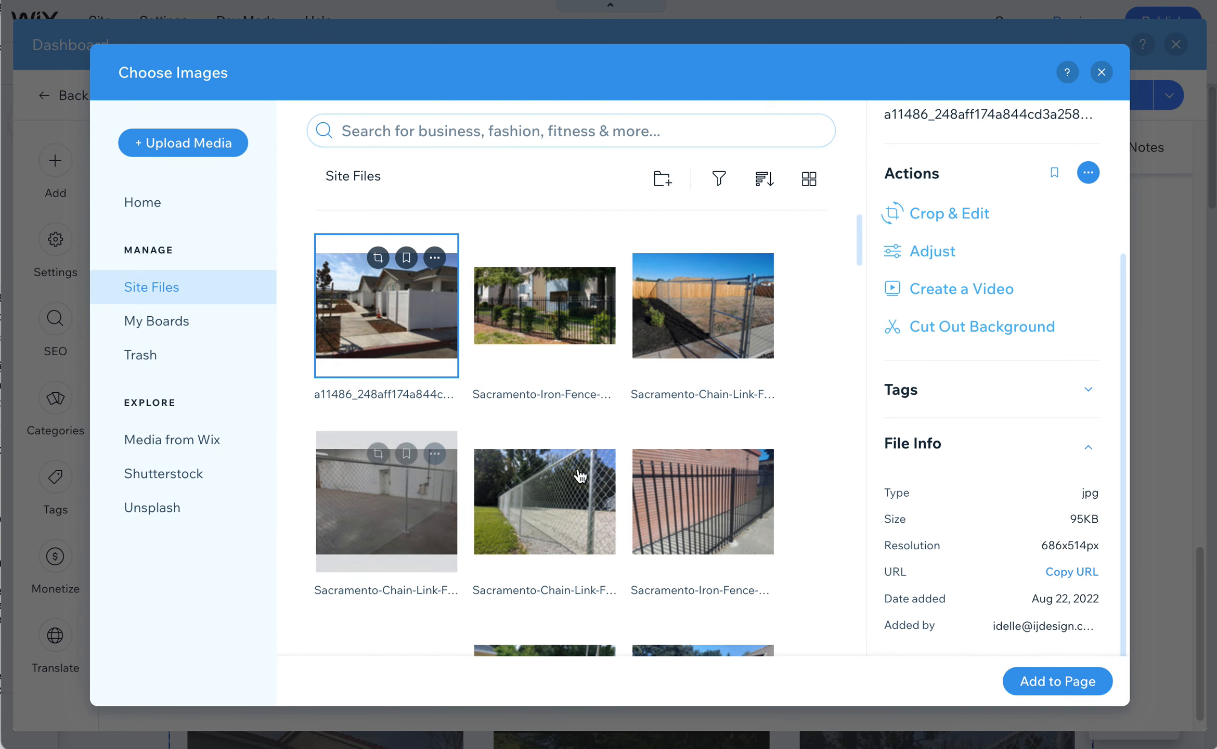
Extend the selection to the first six fence photos in Site Files
{"action": "scroll", "coordinate": [606, 540], "scroll_direction": "down", "scroll_amount": 2}
{"action": "scroll", "coordinate": [611, 538], "scroll_direction": "down", "scroll_amount": 8}
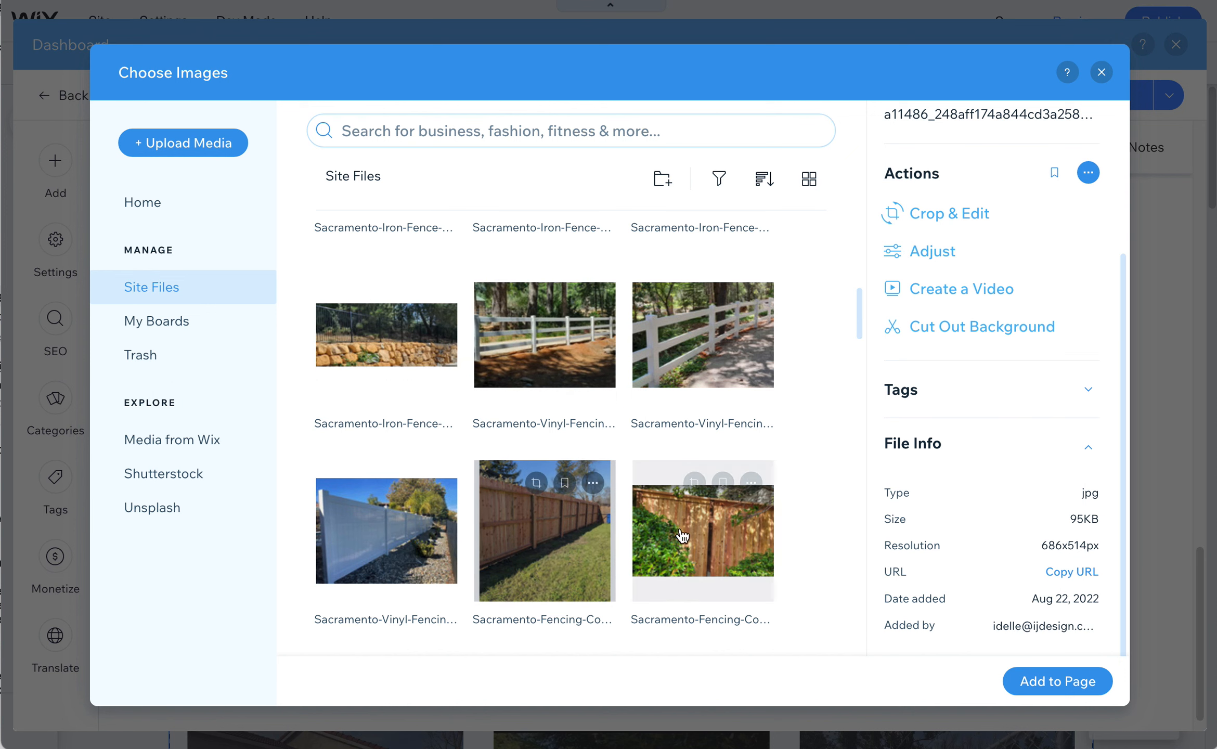
{"action": "scroll", "coordinate": [650, 535], "scroll_direction": "up", "scroll_amount": 10}
{"action": "left_click", "coordinate": [581, 327]}
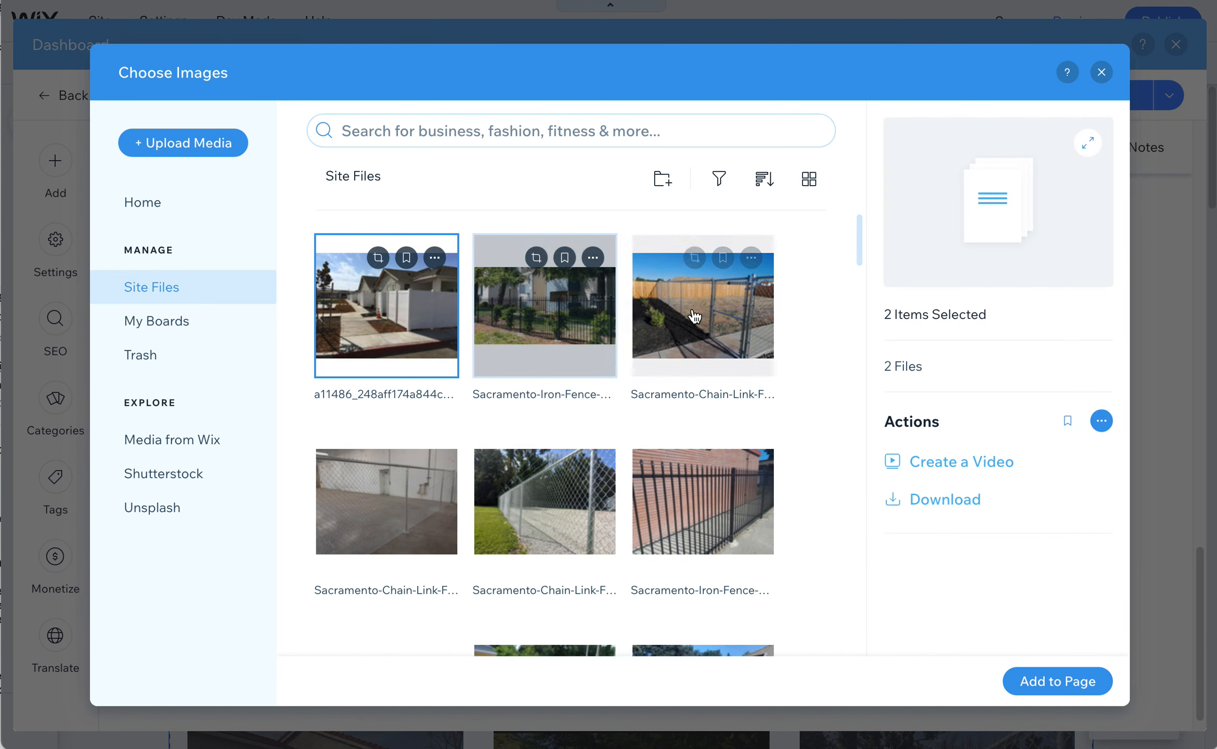
{"action": "left_click", "coordinate": [695, 316]}
{"action": "left_click", "coordinate": [387, 499]}
{"action": "left_click", "coordinate": [546, 499]}
{"action": "left_click", "coordinate": [695, 507]}
{"action": "left_click_drag", "start_coordinate": [861, 250], "coordinate": [838, 636]}
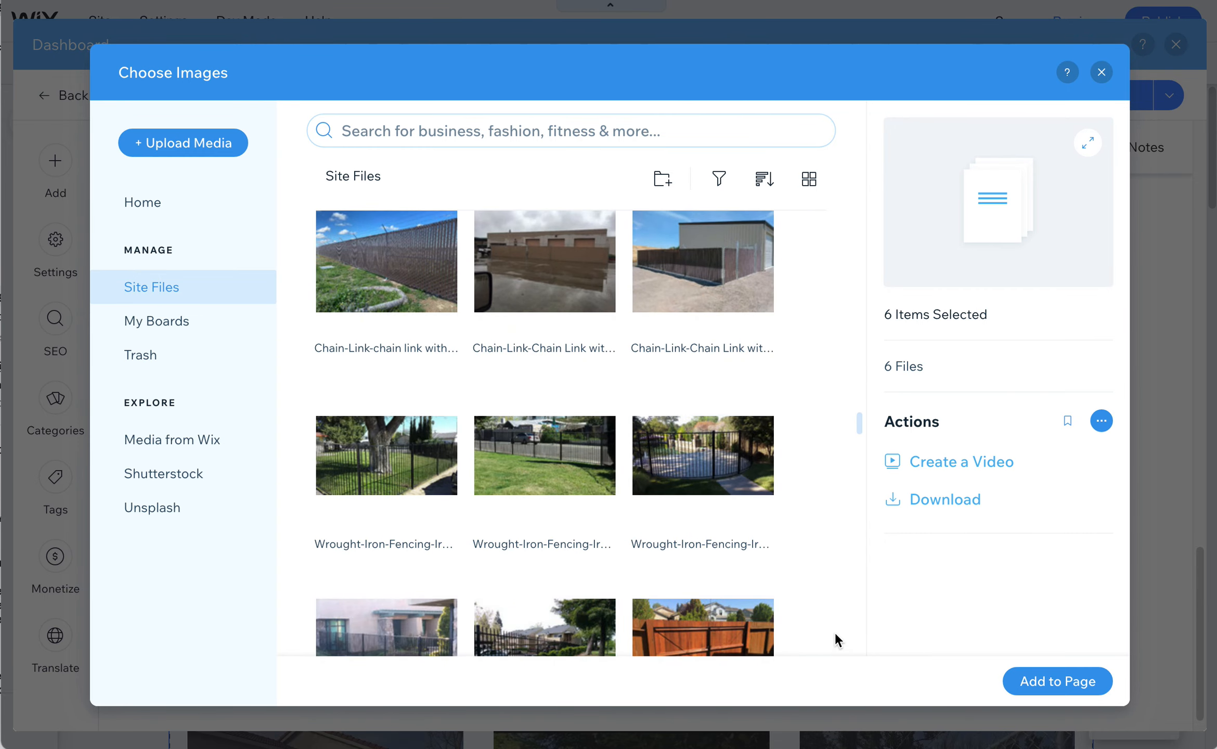
{"action": "scroll", "coordinate": [729, 572], "scroll_direction": "up", "scroll_amount": 15}
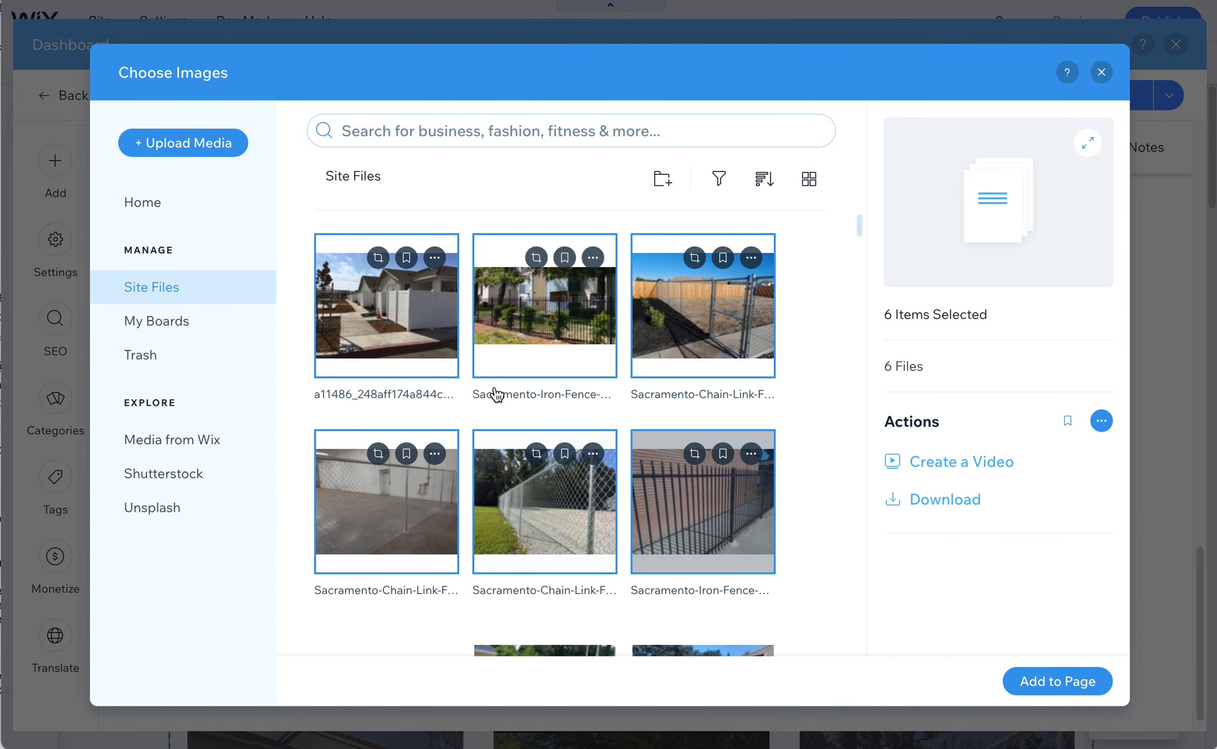
{"action": "scroll", "coordinate": [858, 321], "scroll_direction": "down", "scroll_amount": 10}
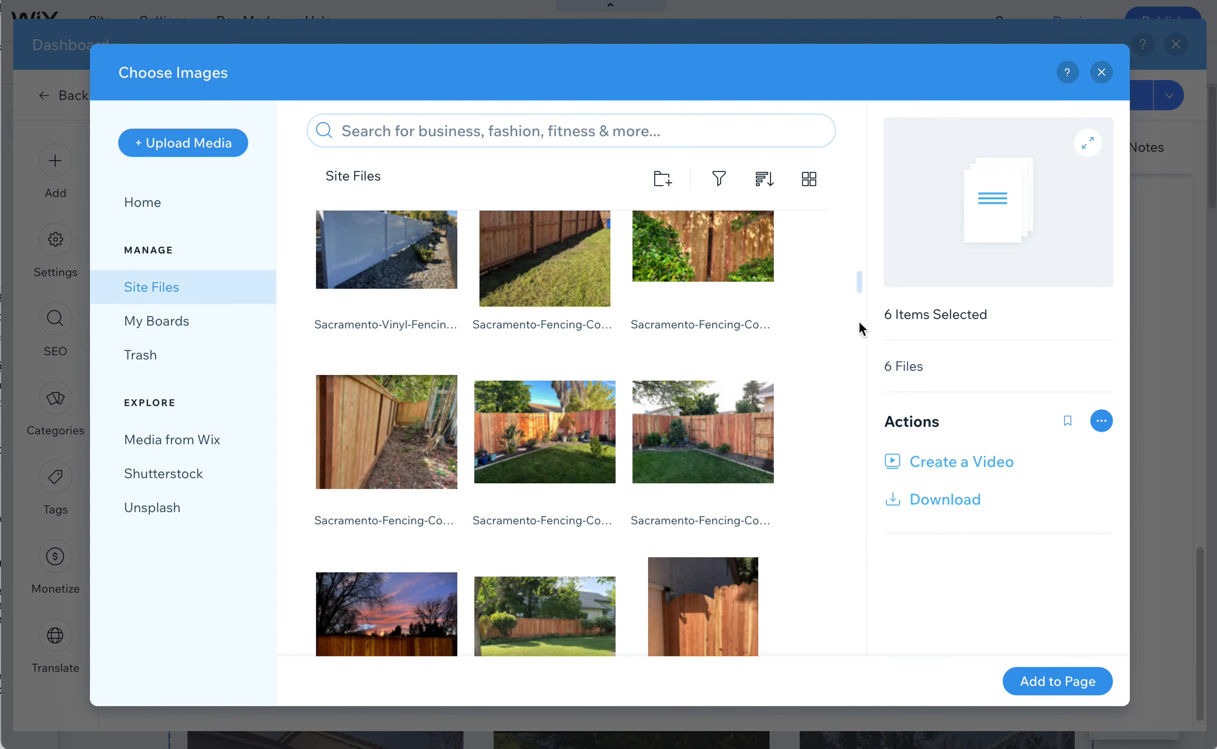
{"action": "left_click_drag", "start_coordinate": [859, 345], "coordinate": [858, 168]}
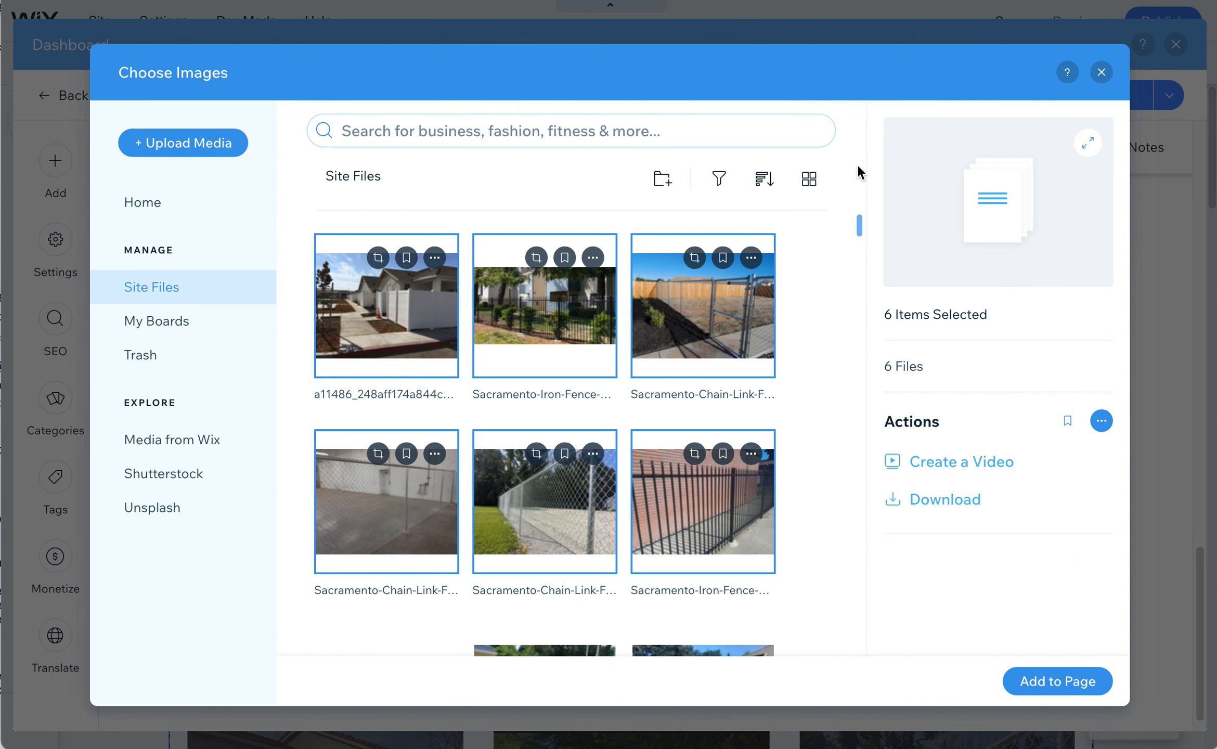
Sort the site files by last modified in ascending order and select Superior-Fence-Logo-PSD.png
{"action": "left_click", "coordinate": [765, 179]}
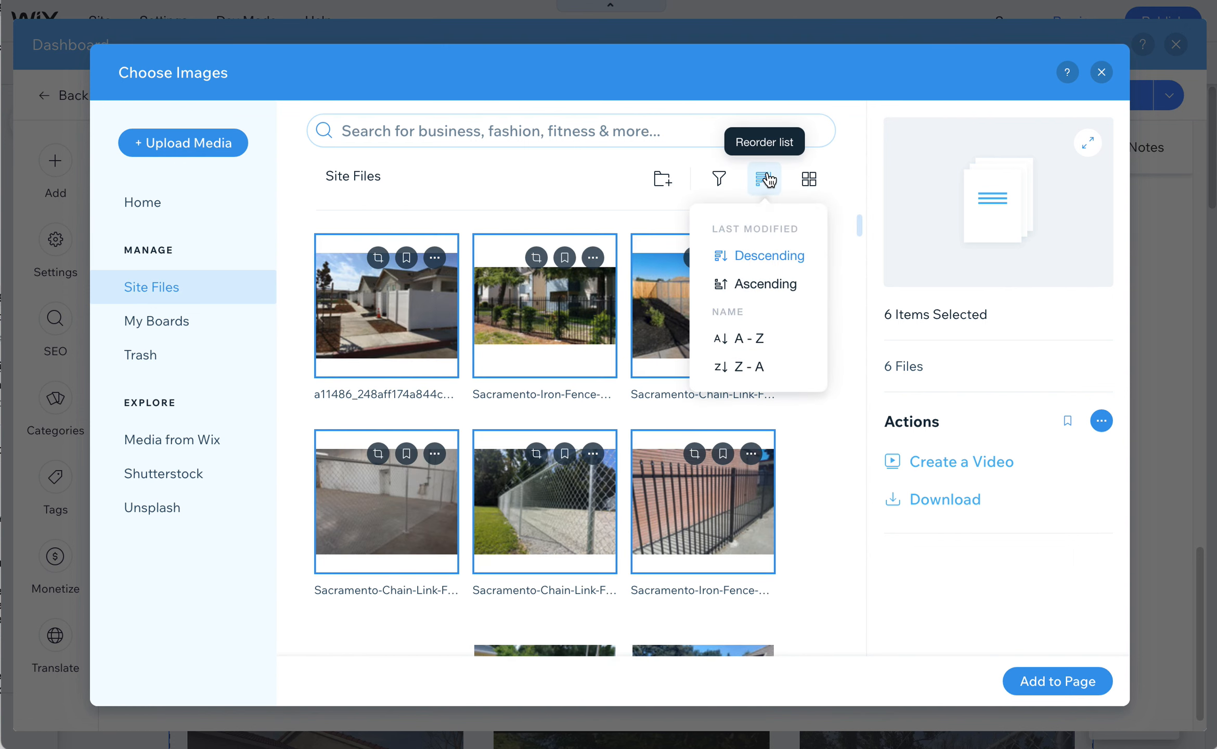
{"action": "left_click", "coordinate": [779, 290]}
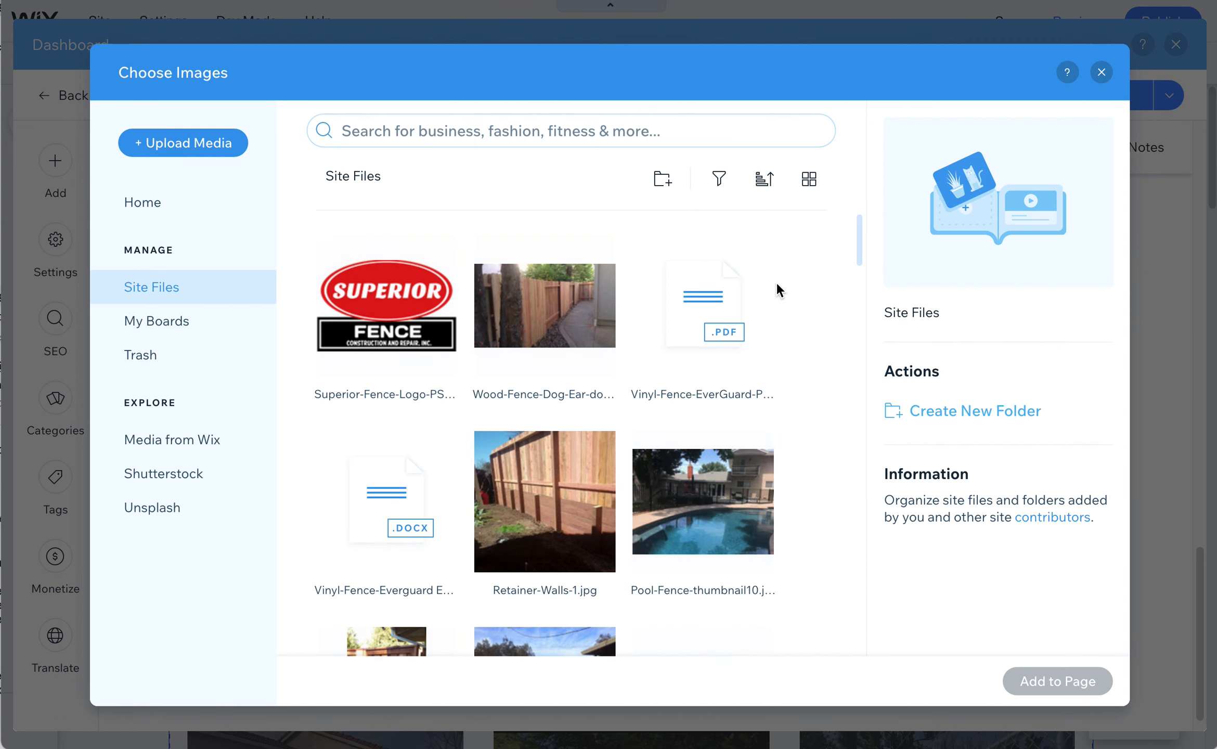
{"action": "left_click", "coordinate": [761, 191]}
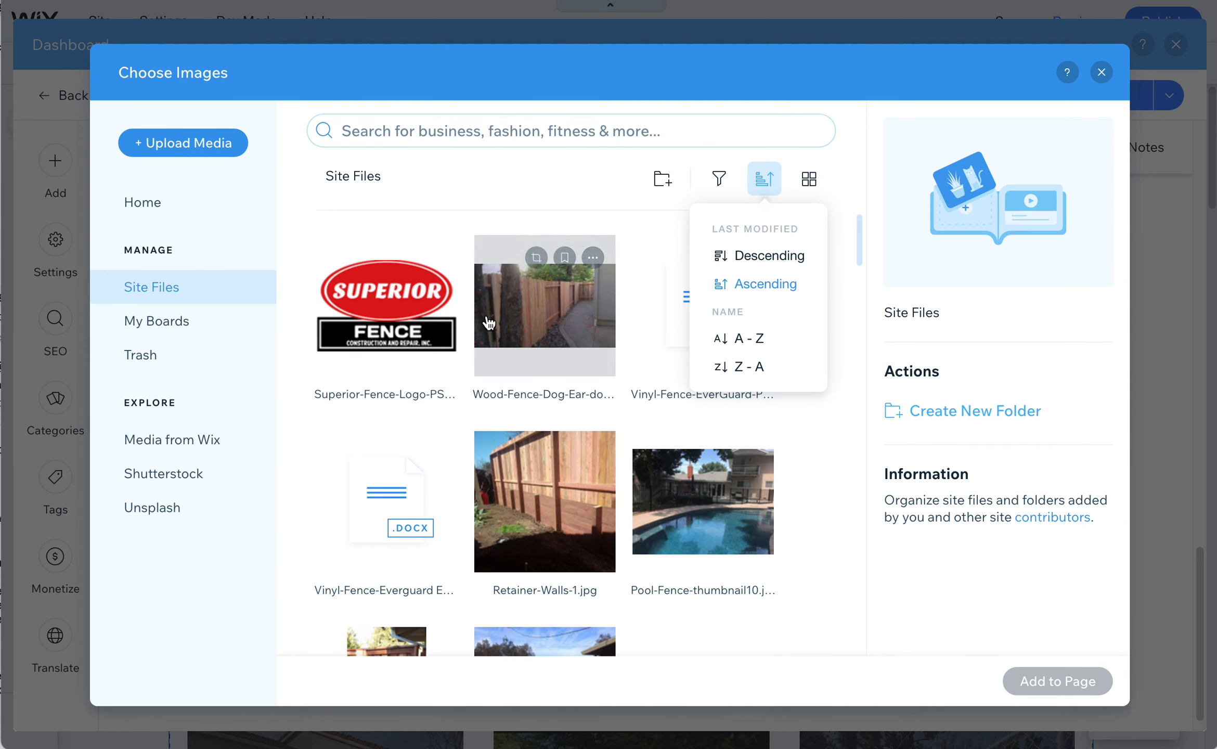
{"action": "left_click", "coordinate": [417, 311]}
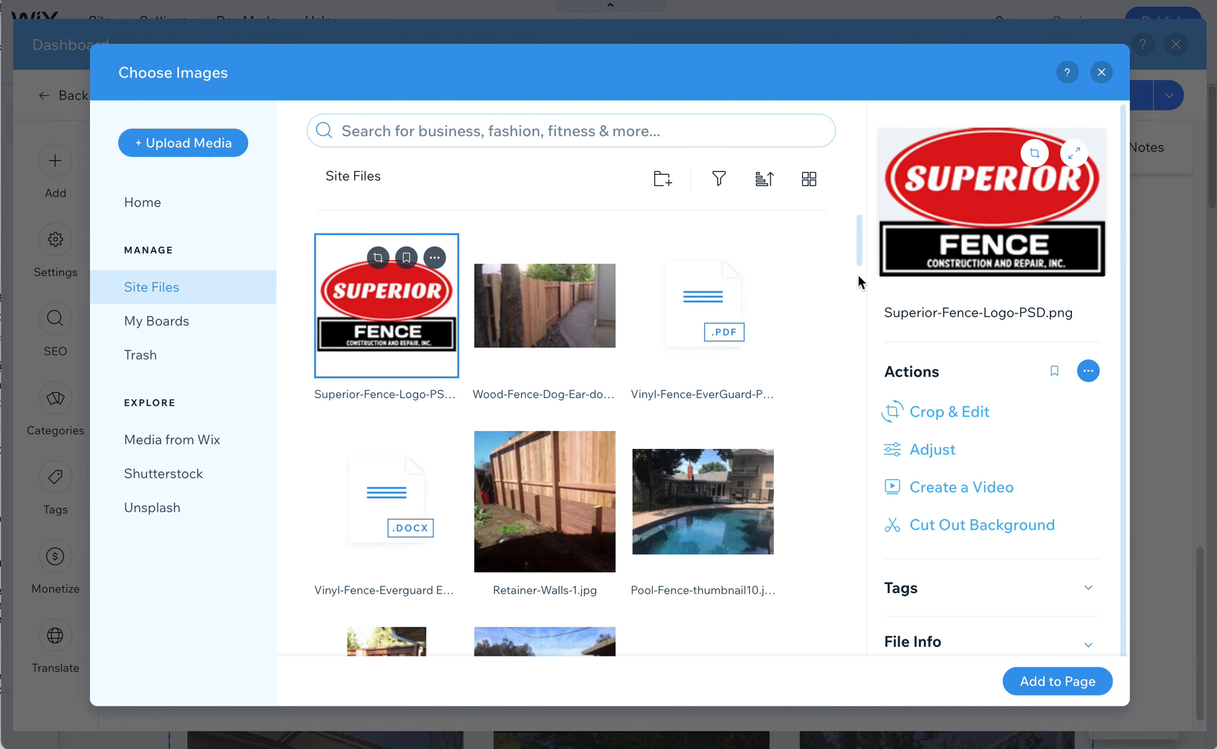
Look through the sorted site files for fence and gate photos, down to the redwood board on board fences
{"action": "scroll", "coordinate": [856, 286], "scroll_direction": "down", "scroll_amount": 4}
{"action": "left_click_drag", "start_coordinate": [856, 285], "coordinate": [855, 313]}
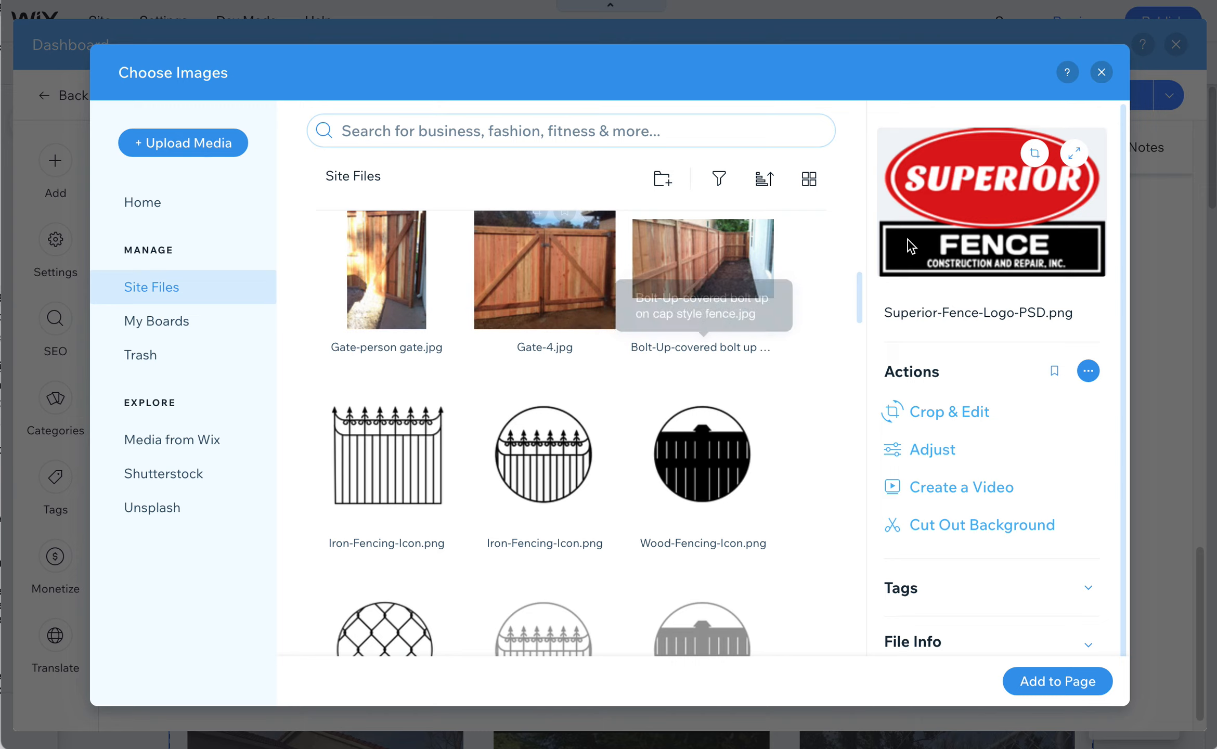
{"action": "scroll", "coordinate": [860, 279], "scroll_direction": "down", "scroll_amount": 15}
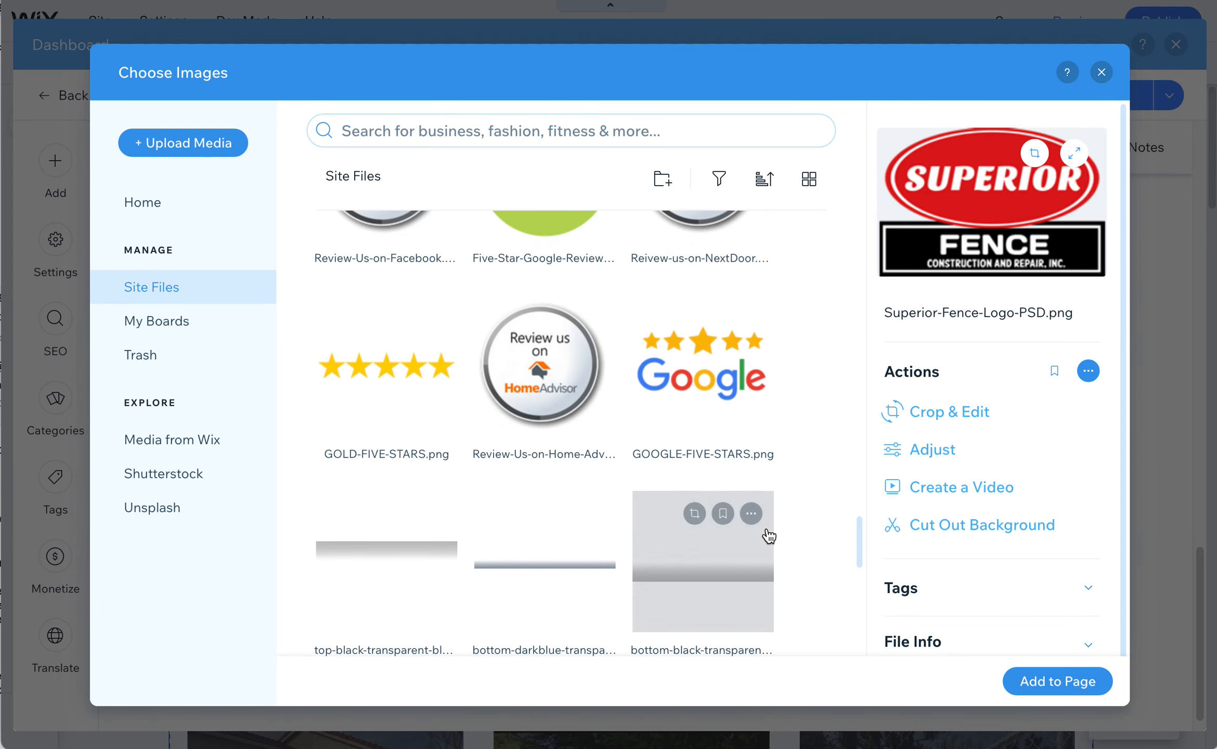
{"action": "scroll", "coordinate": [769, 540], "scroll_direction": "down", "scroll_amount": 20}
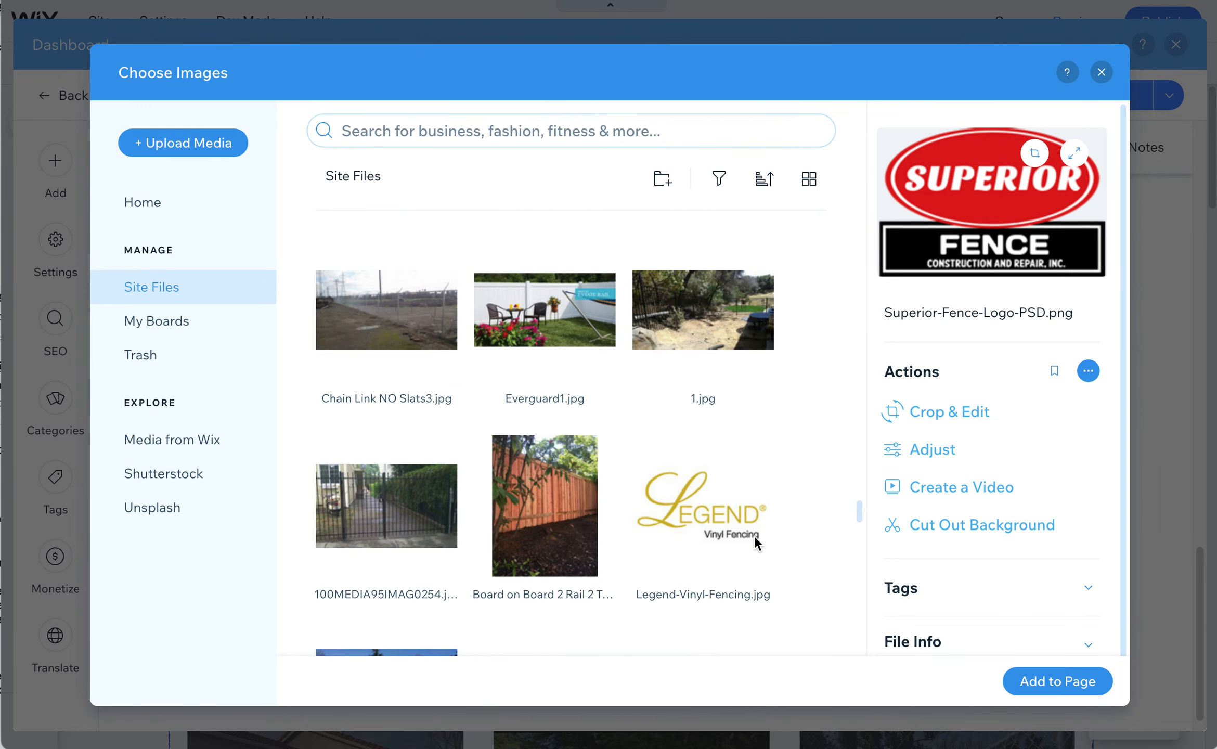
{"action": "scroll", "coordinate": [756, 543], "scroll_direction": "down", "scroll_amount": 10}
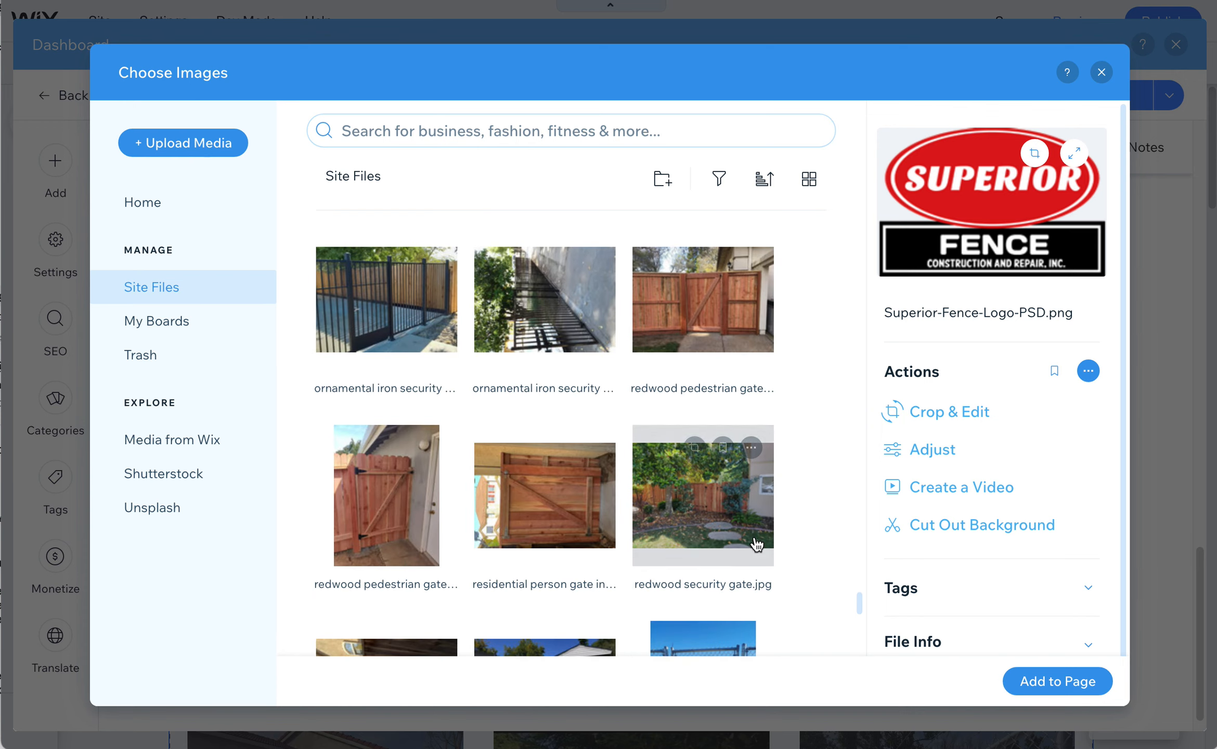
{"action": "scroll", "coordinate": [757, 543], "scroll_direction": "down", "scroll_amount": 4}
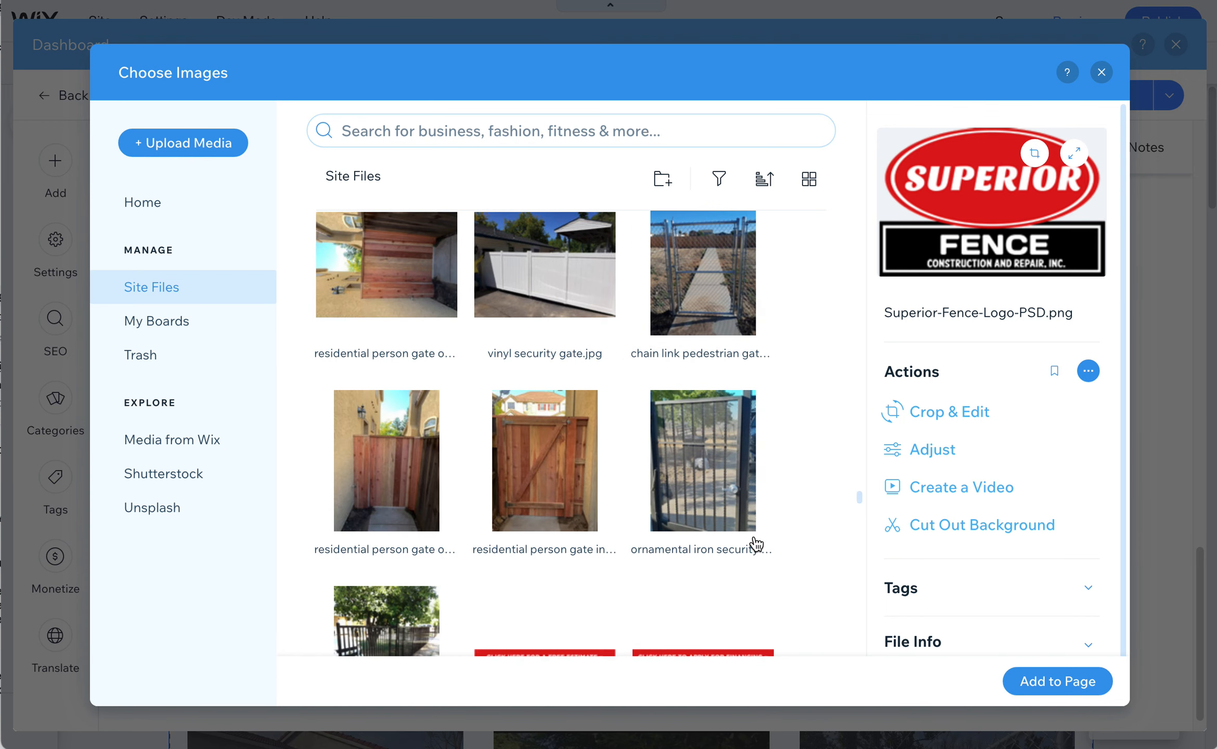
{"action": "scroll", "coordinate": [701, 543], "scroll_direction": "down", "scroll_amount": 4}
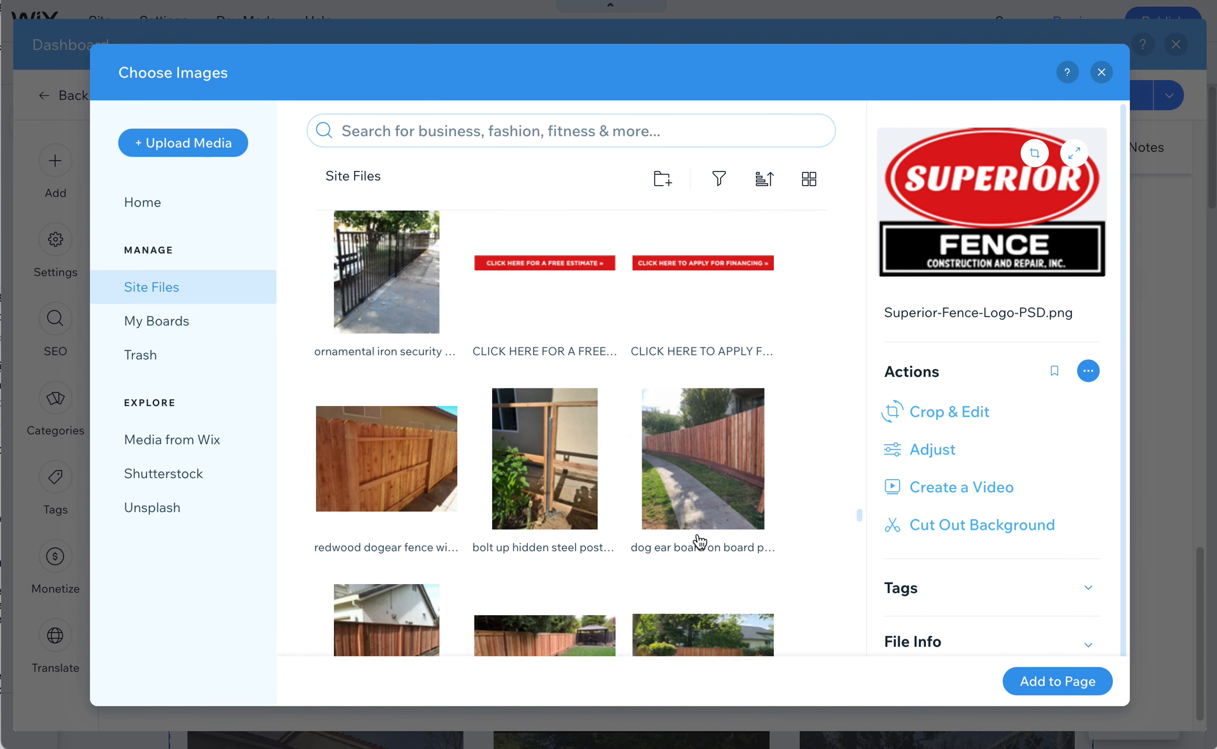
{"action": "mouse_move", "coordinate": [730, 535]}
{"action": "scroll", "coordinate": [730, 534], "scroll_direction": "down", "scroll_amount": 5}
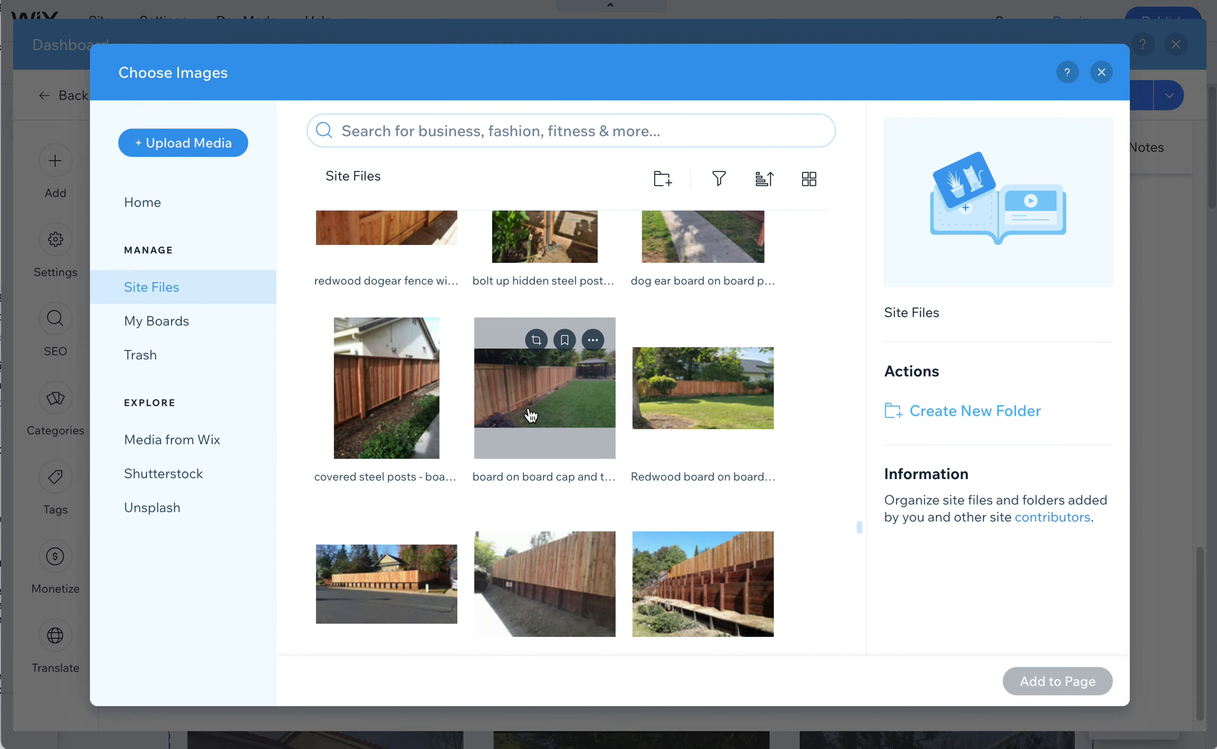
Select the Wood-Fence-Dog-Ear photo near the start of the site files and expand its tags
{"action": "left_click", "coordinate": [766, 182]}
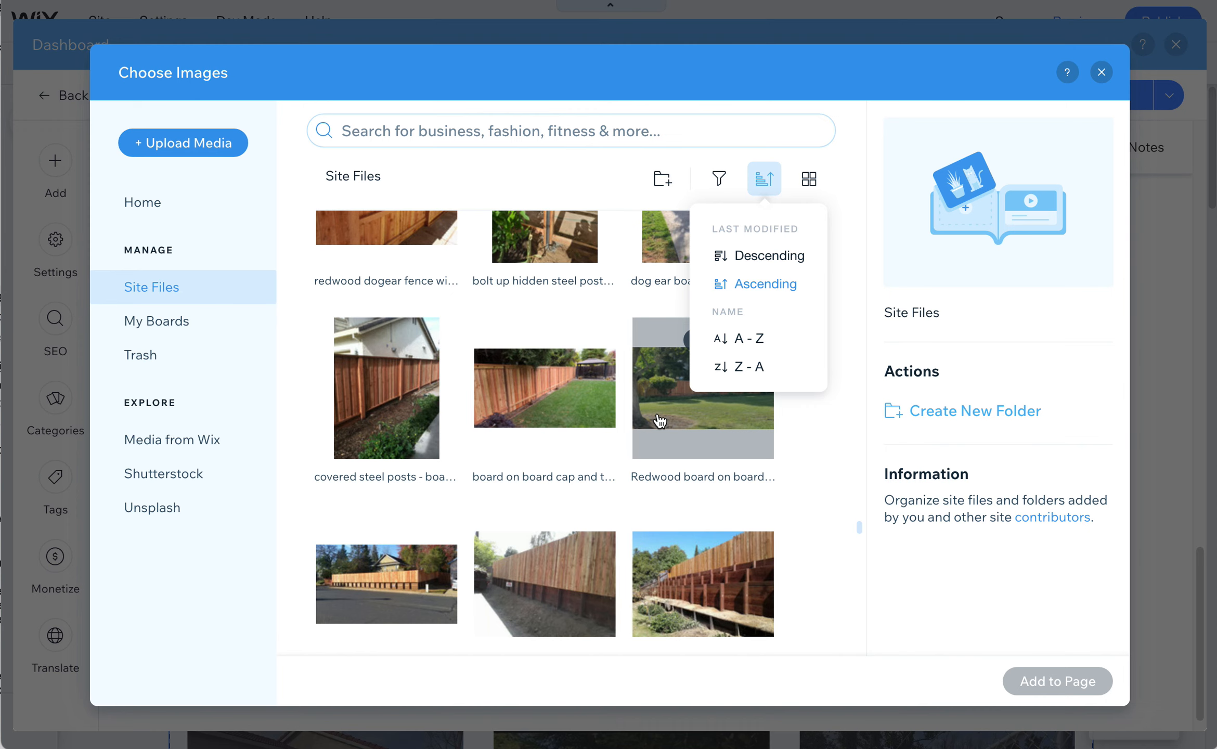
{"action": "scroll", "coordinate": [660, 421], "scroll_direction": "up", "scroll_amount": 15}
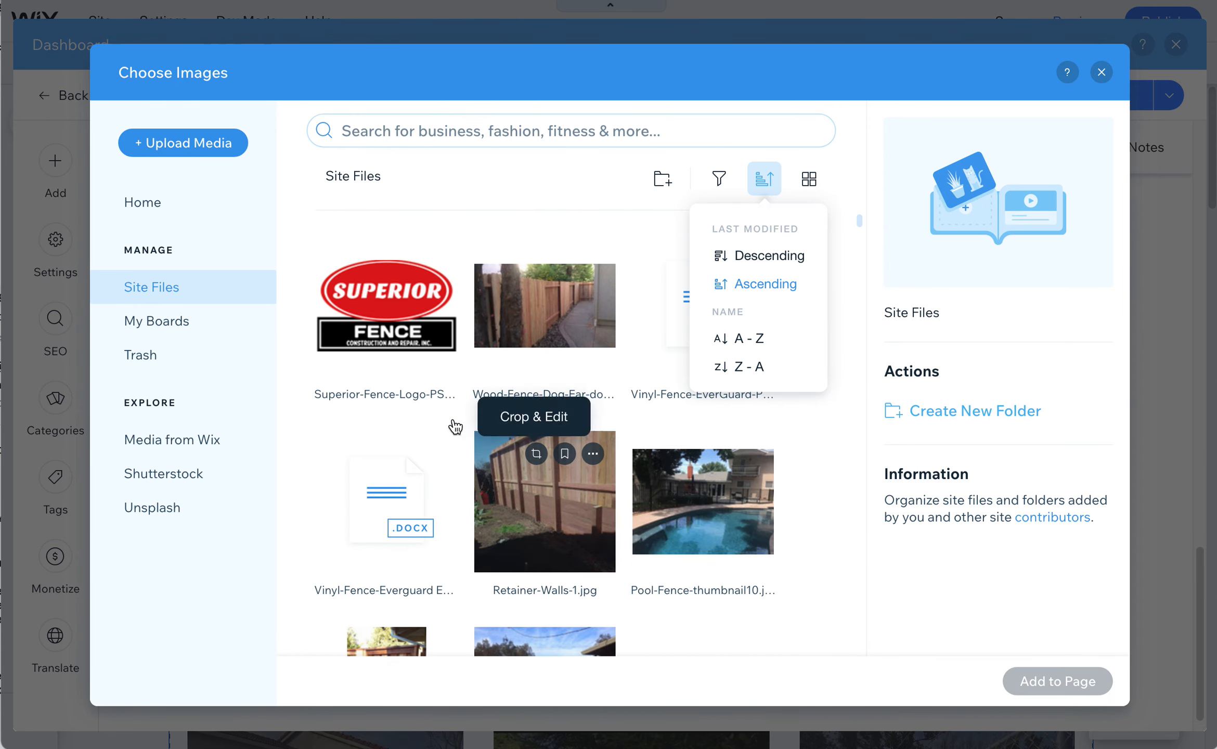
{"action": "left_click", "coordinate": [570, 353]}
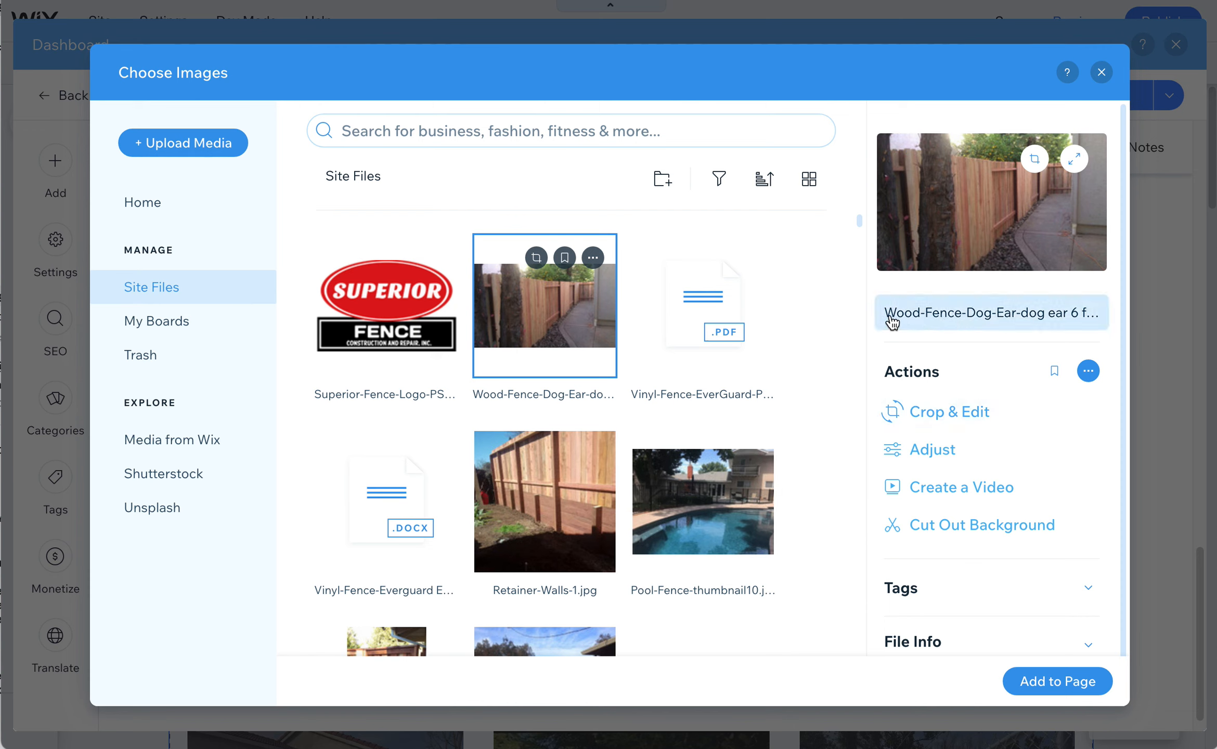
{"action": "scroll", "coordinate": [923, 458], "scroll_direction": "down", "scroll_amount": 1}
{"action": "left_click", "coordinate": [955, 589]}
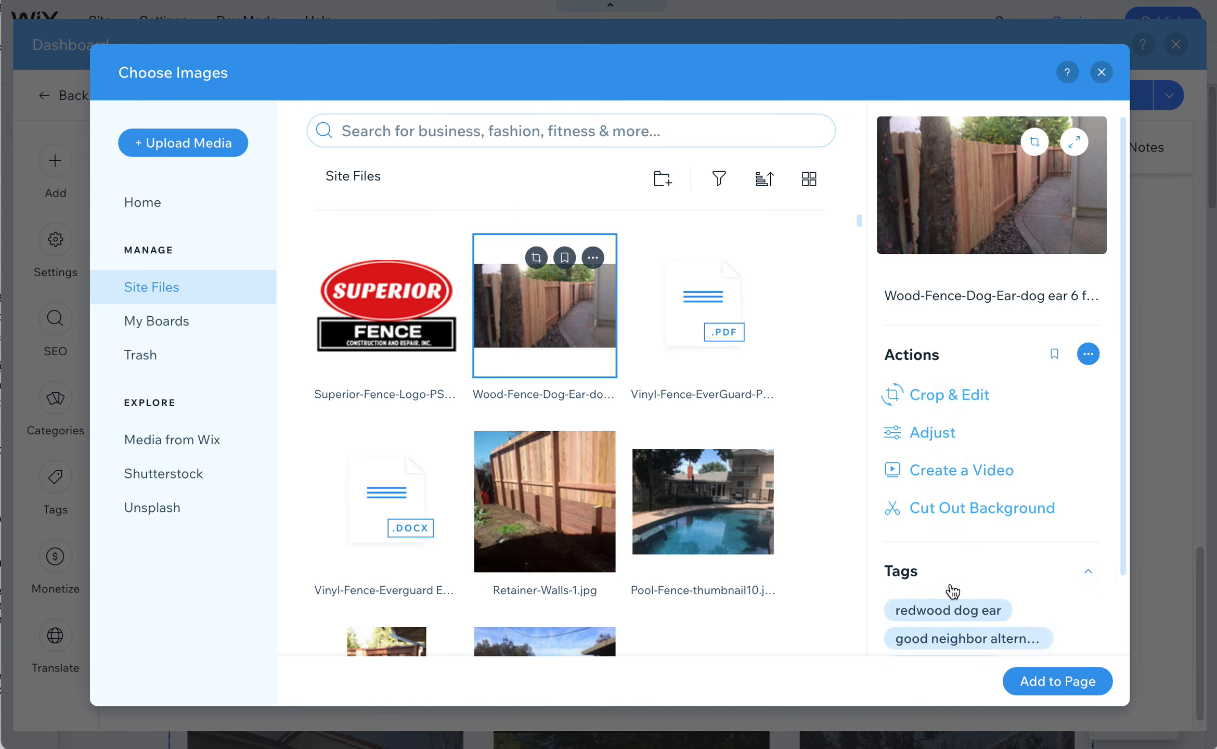
Look over the Wood-Fence-Dog-Ear photo's tags, the media type filter options and the media search box
{"action": "scroll", "coordinate": [960, 596], "scroll_direction": "down", "scroll_amount": 5}
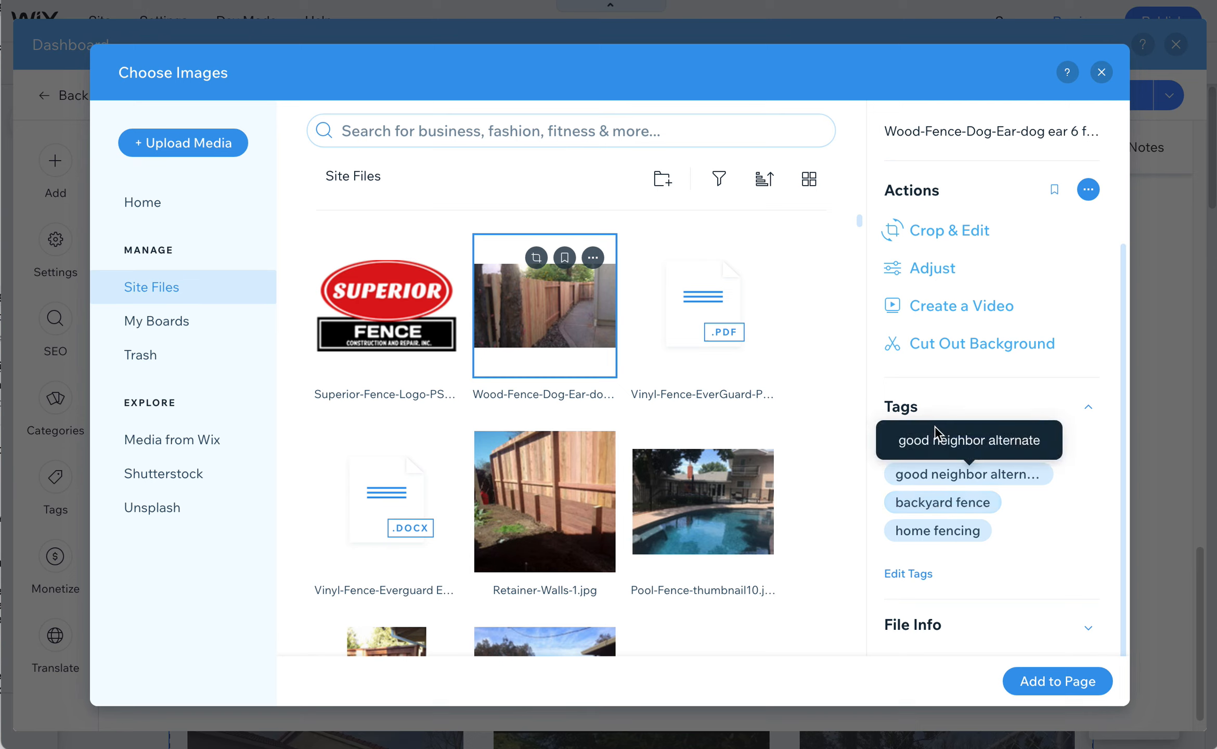
{"action": "left_click", "coordinate": [721, 183]}
{"action": "left_click", "coordinate": [723, 188]}
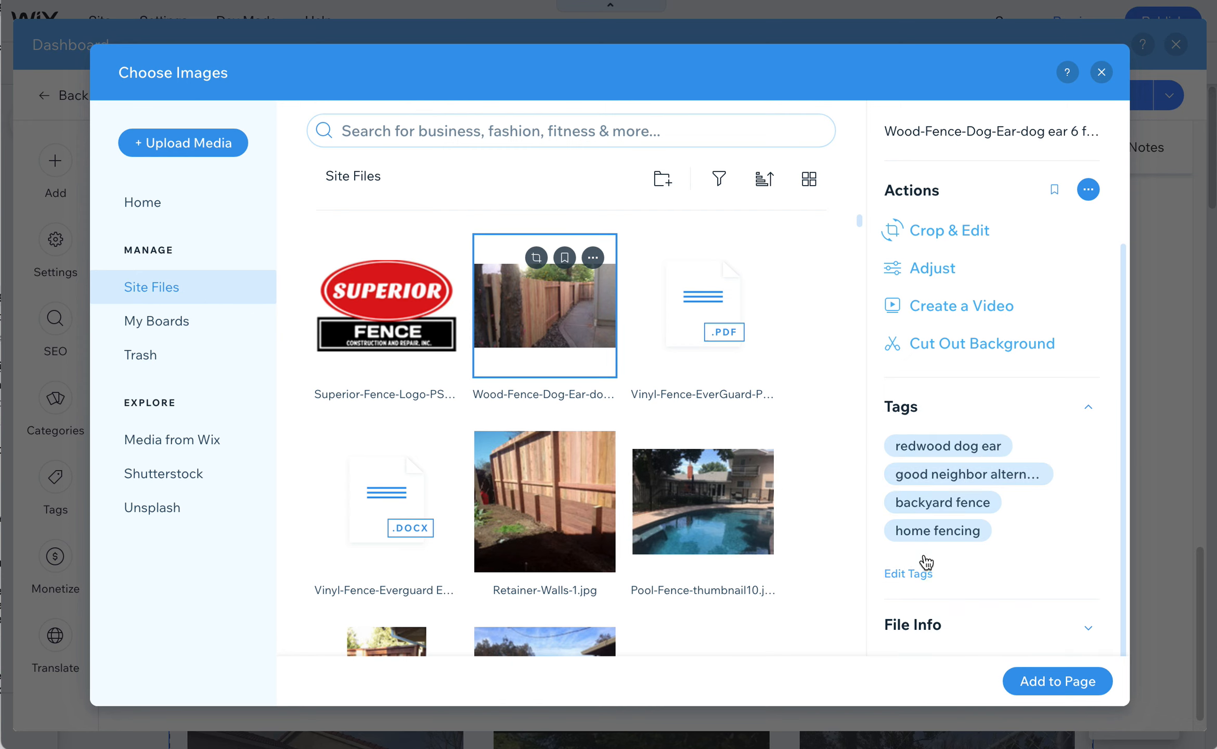
{"action": "left_click", "coordinate": [717, 181]}
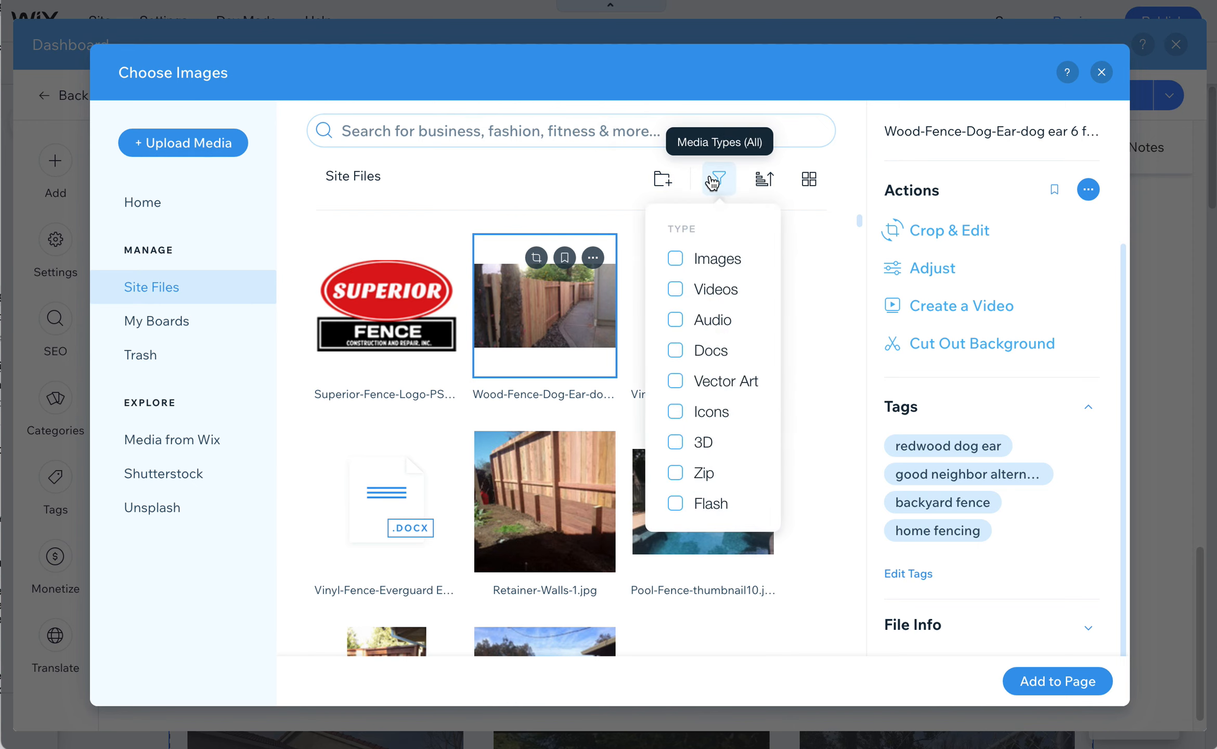
{"action": "left_click", "coordinate": [712, 179]}
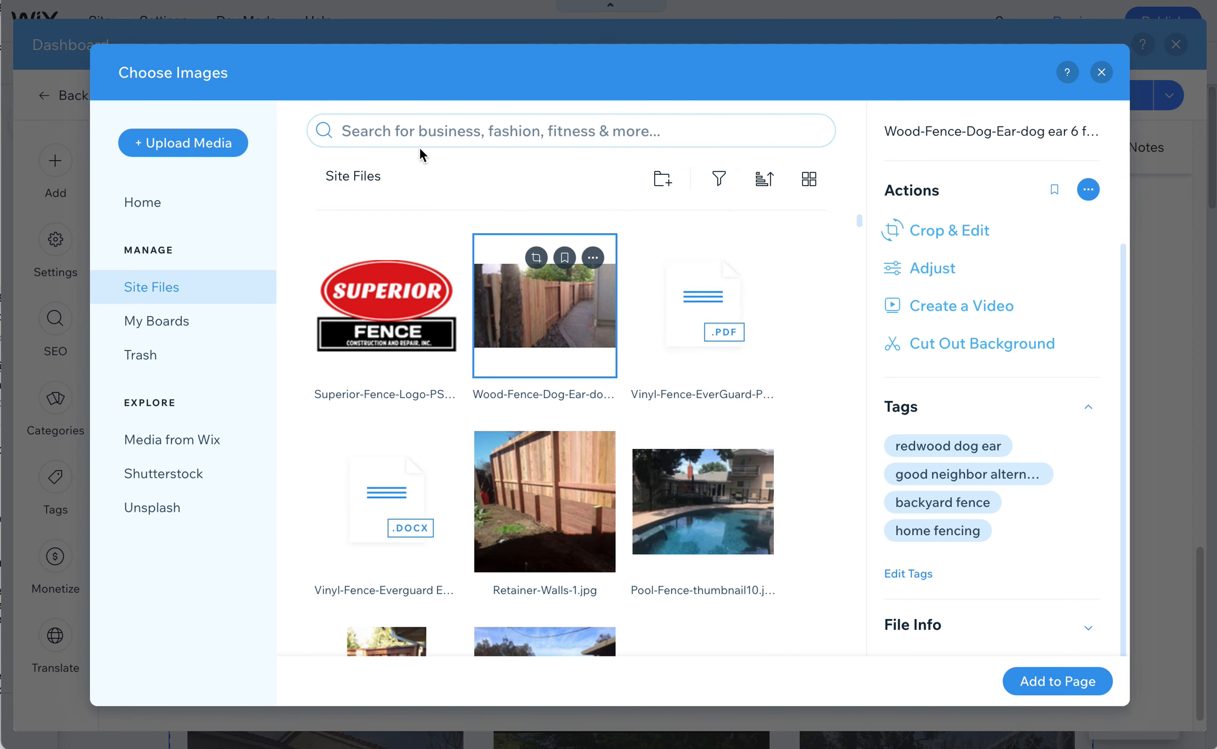
{"action": "left_click", "coordinate": [411, 131]}
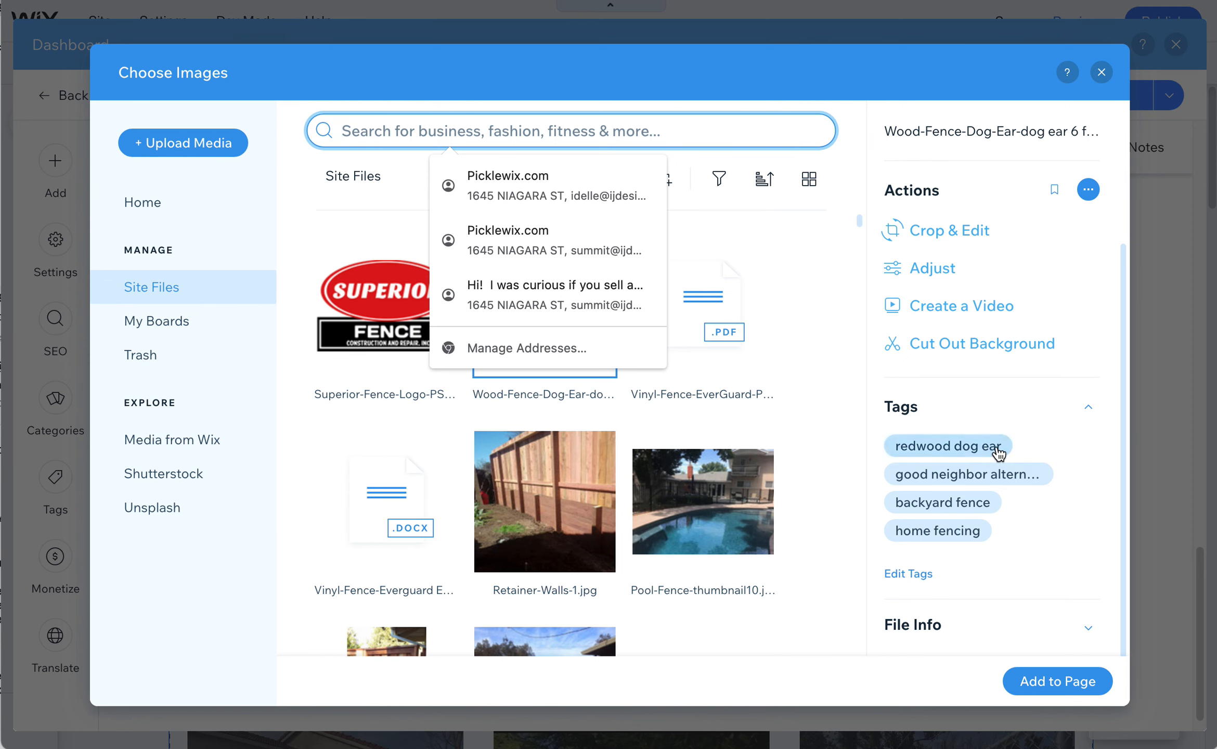
{"action": "scroll", "coordinate": [968, 510], "scroll_direction": "up", "scroll_amount": 3}
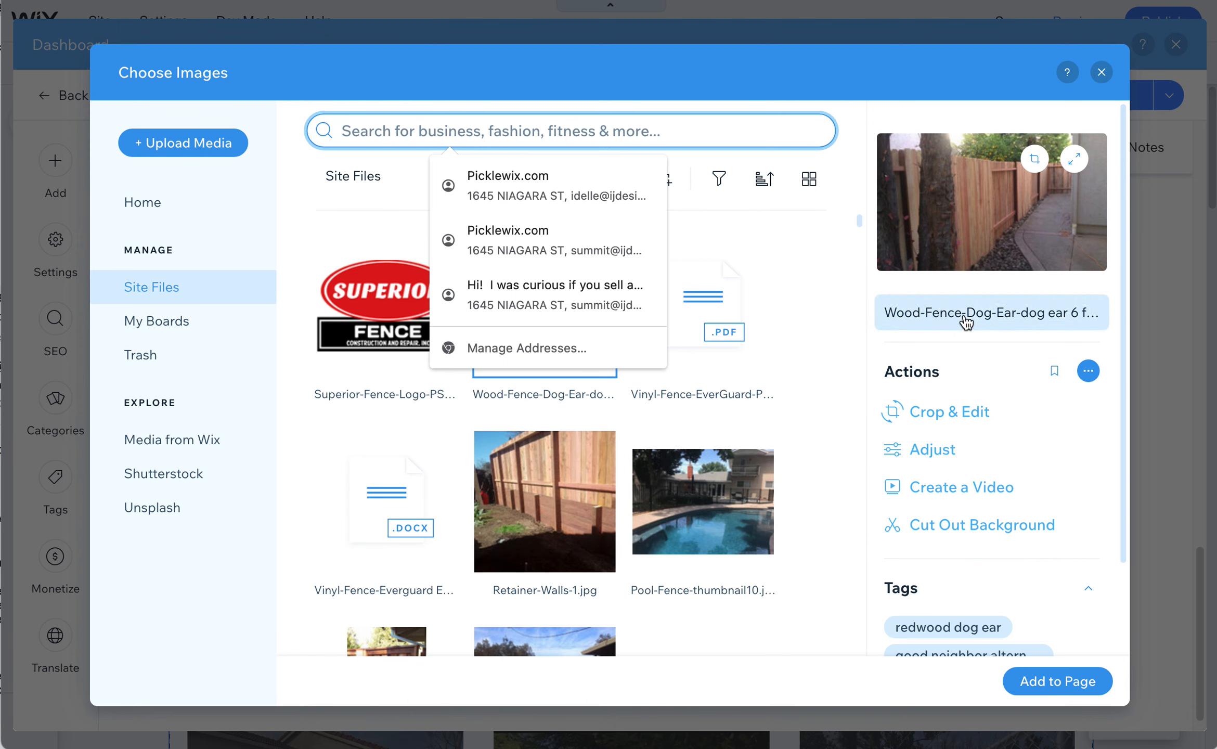
{"action": "left_click", "coordinate": [985, 312]}
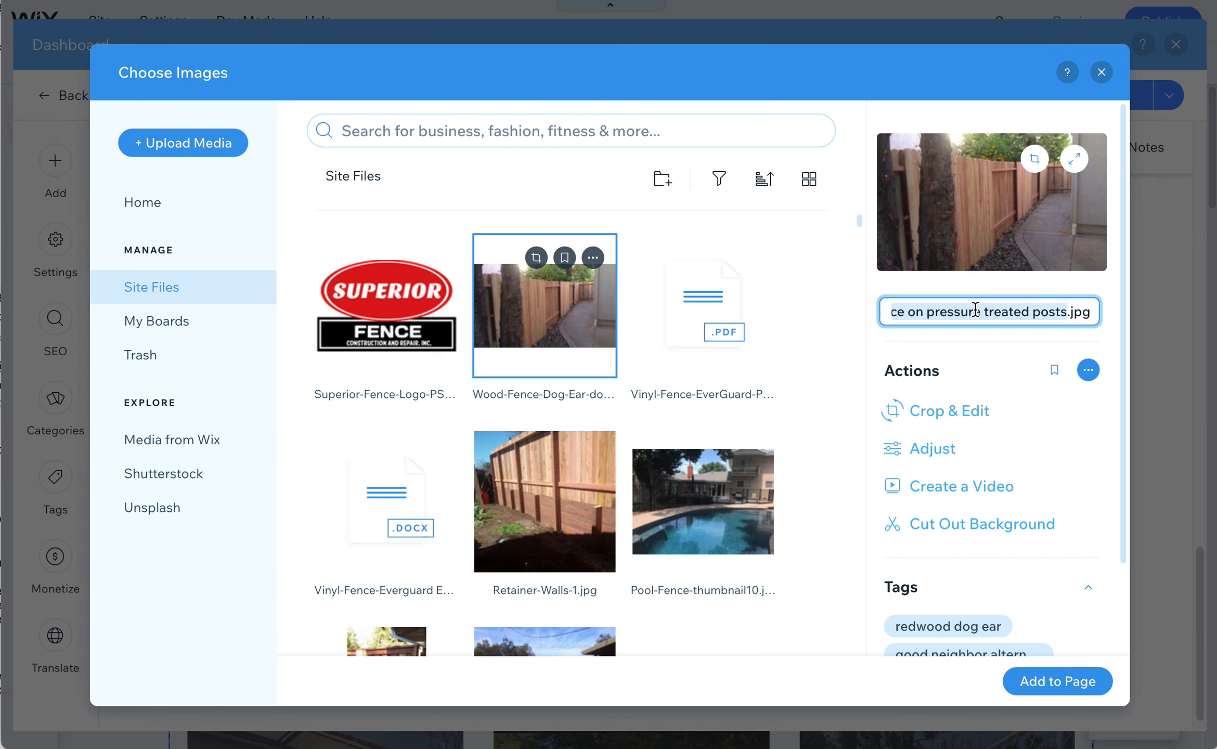
{"action": "type", "text": "Sac"}
{"action": "key", "text": "super+z"}
{"action": "left_click", "coordinate": [964, 298]}
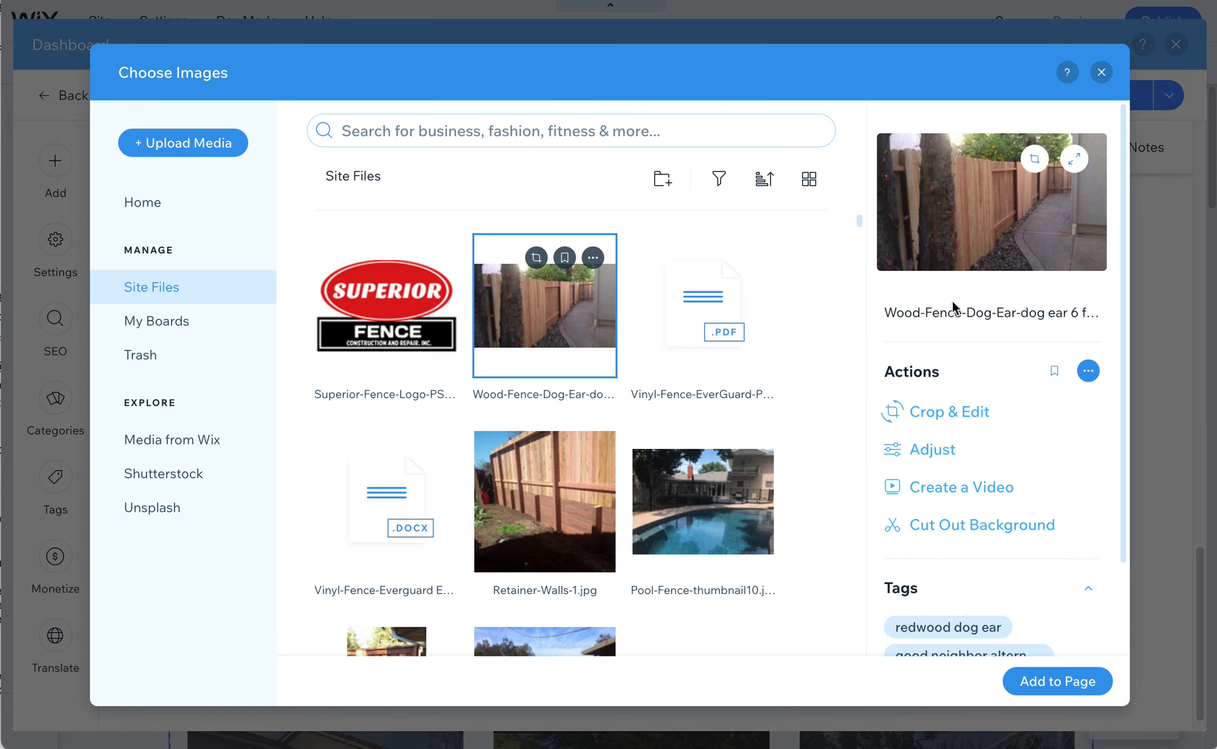
Change the start of the selected photo's file name to "Sacramento Wood Fence:" before Dog-Ear, with spaces instead of hyphens
{"action": "left_click", "coordinate": [952, 301]}
{"action": "key", "text": "Left"}
{"action": "type", "text": "Sacramento"}
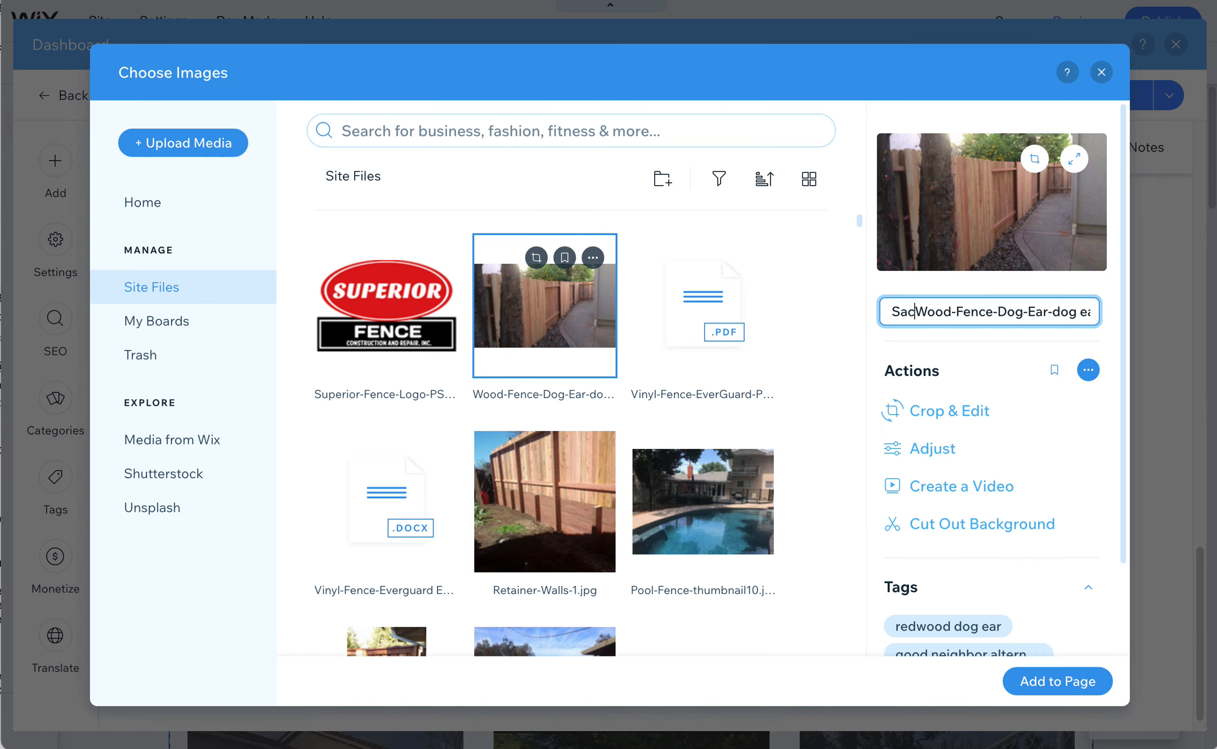
{"action": "left_click", "coordinate": [1015, 311]}
{"action": "key", "text": "BackSpace"}
{"action": "left_click", "coordinate": [1055, 312]}
{"action": "key", "text": "BackSpace"}
{"action": "type", "text": ":"}
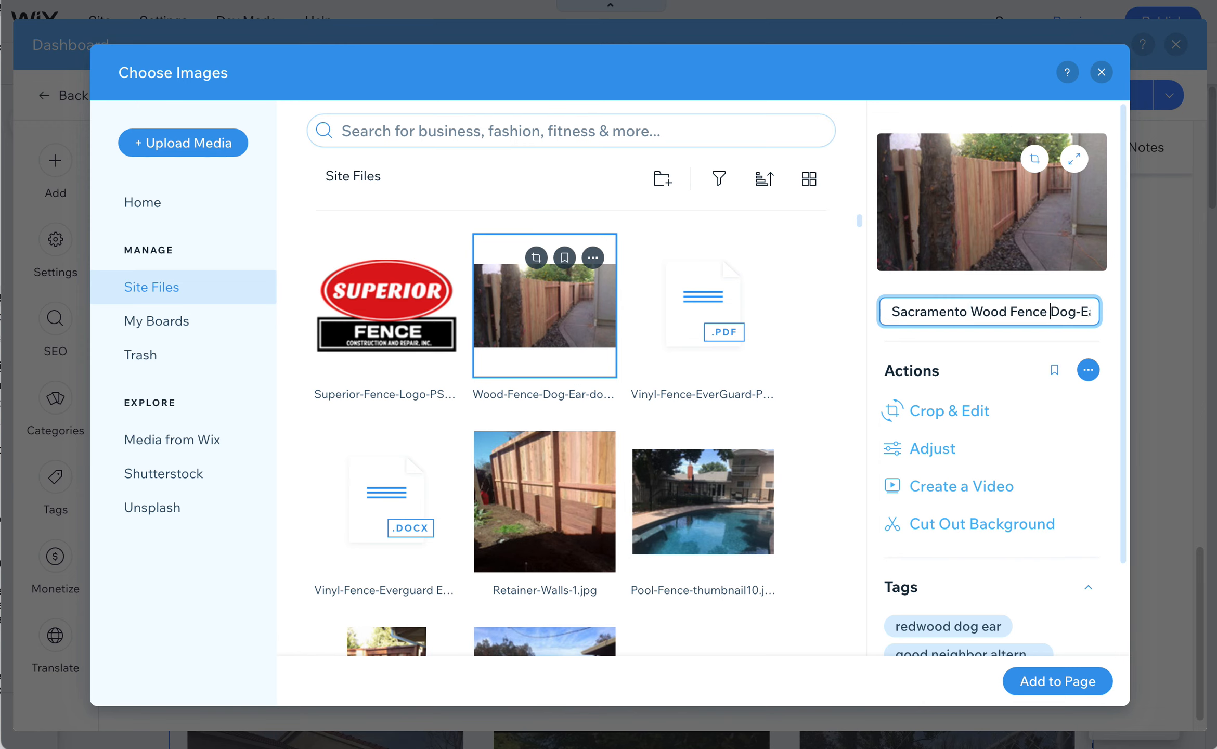
Review the rest of the photo's file name, from its ending back to the "Dog-Ear-dog ear 6 foot" wording
{"action": "key", "text": "End"}
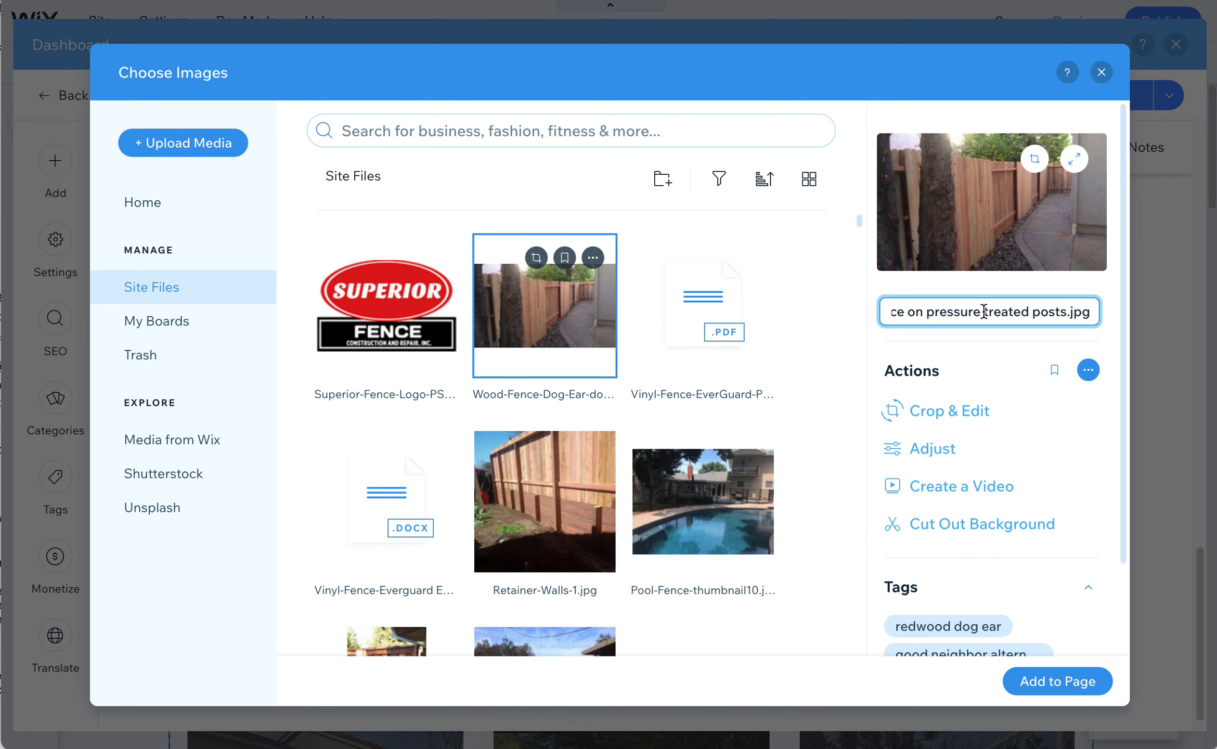
{"action": "key", "text": "BackSpace"}
{"action": "key", "text": "BackSpace"}
{"action": "key", "text": "BackSpace"}
{"action": "key", "text": "BackSpace"}
{"action": "key", "text": "Home"}
{"action": "left_click", "coordinate": [1071, 311]}
{"action": "key", "text": "Right"}
{"action": "key", "text": "Right"}
{"action": "key", "text": "Right"}
{"action": "key", "text": "Right"}
{"action": "key", "text": "Right"}
{"action": "key", "text": "Right"}
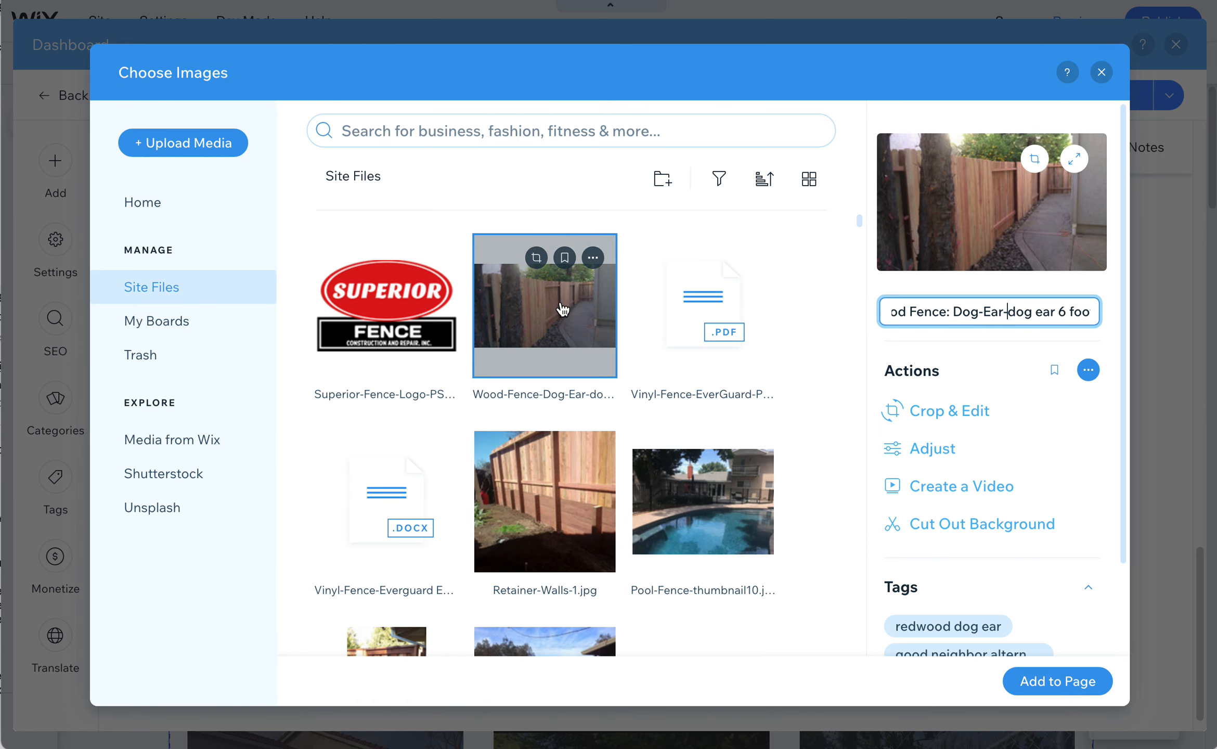
Insert the selected dog ear fence photo into the blog post below the High Strength Concrete bullet
{"action": "left_click", "coordinate": [1062, 690]}
{"action": "left_click", "coordinate": [1060, 681]}
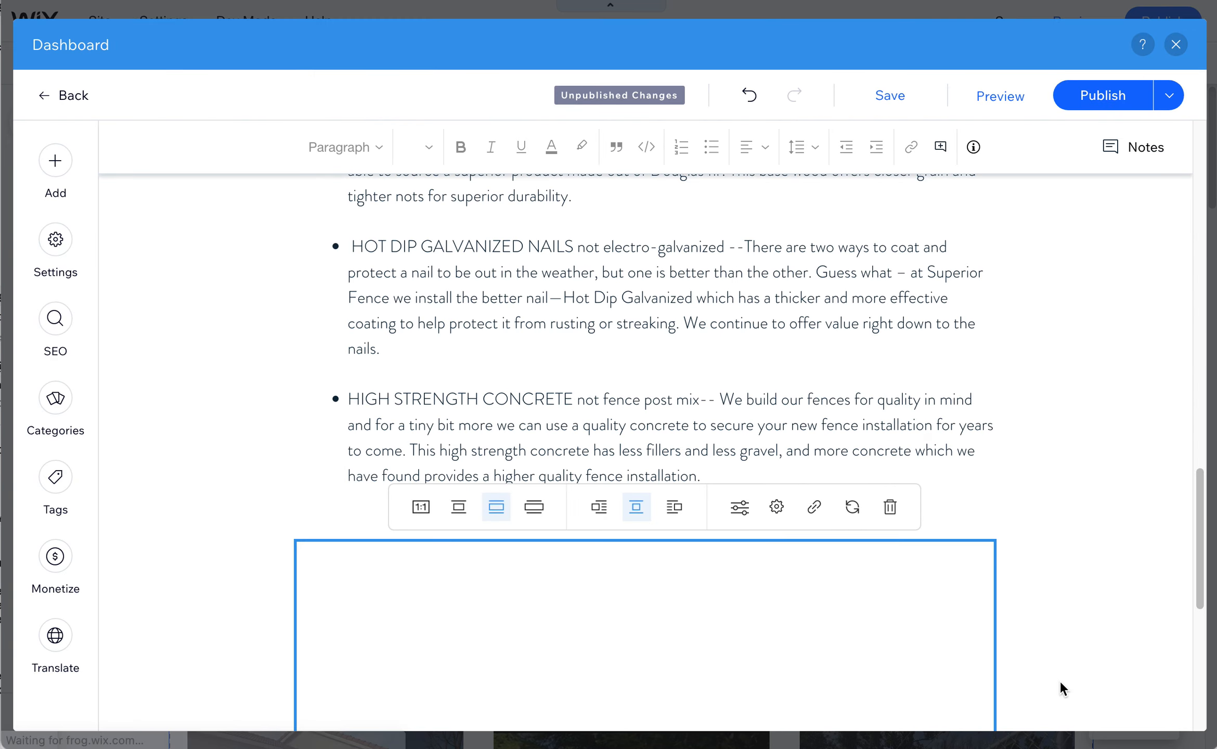
{"action": "scroll", "coordinate": [712, 345], "scroll_direction": "up", "scroll_amount": 1}
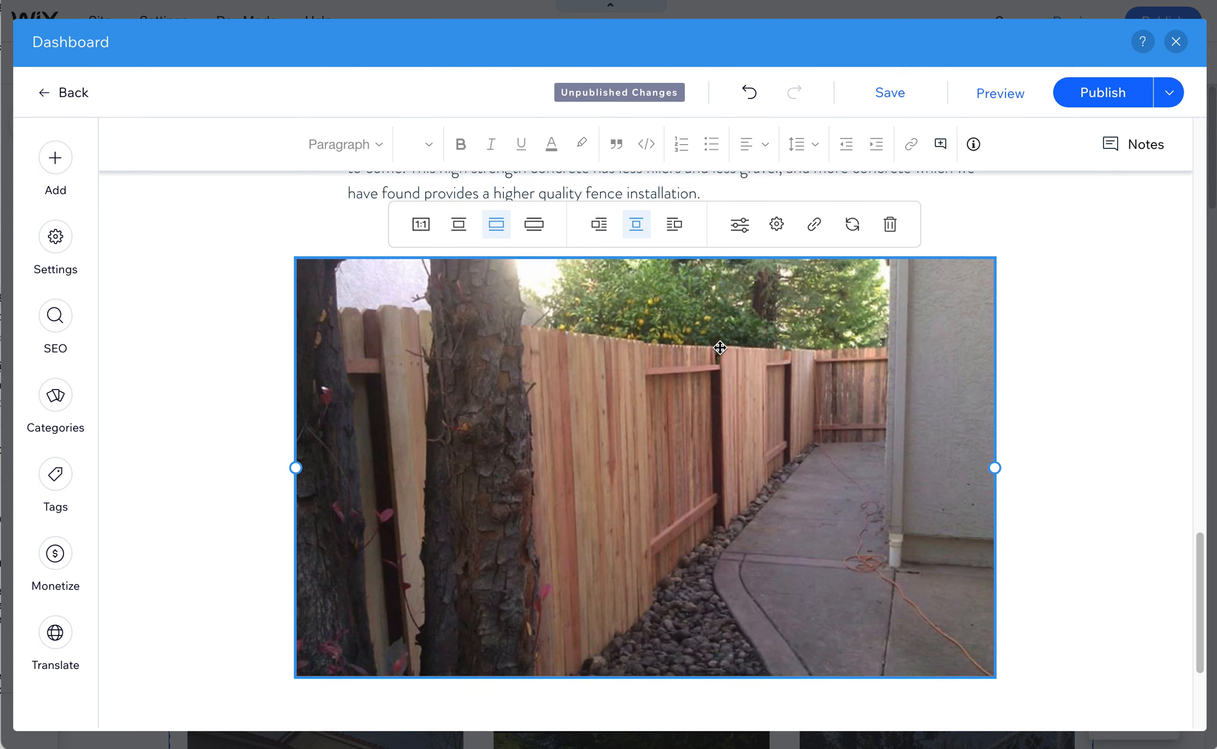
Set the inserted photo's alt text to "Sacramento Fence Company: Good Neighbor Fence in Redwood with alternating sides" and save it
{"action": "left_click", "coordinate": [776, 252]}
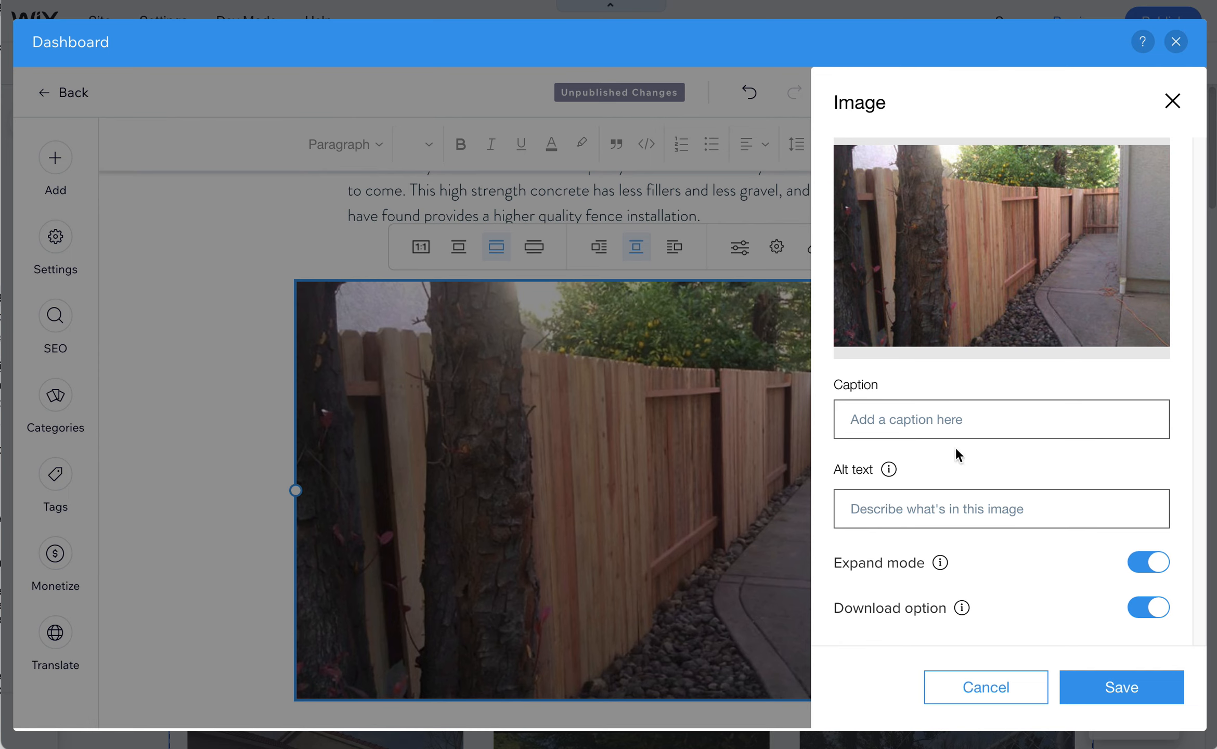
{"action": "left_click", "coordinate": [880, 502]}
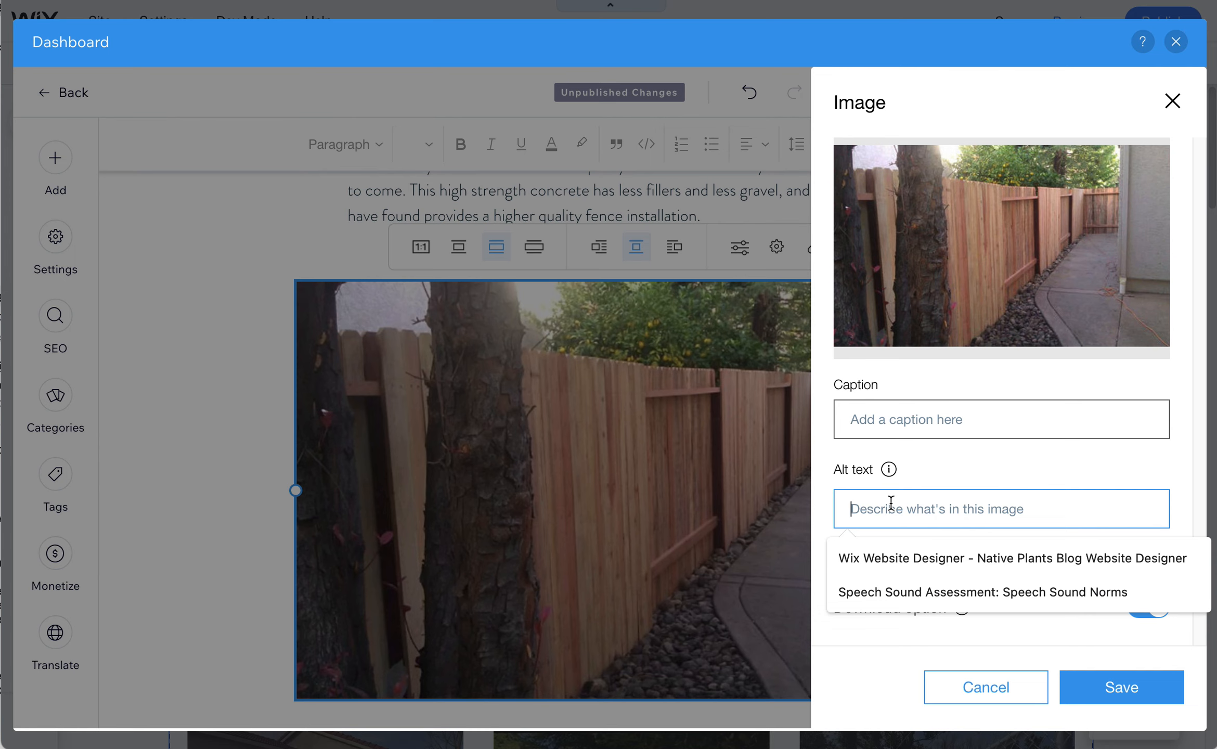
{"action": "type", "text": "Sacram"}
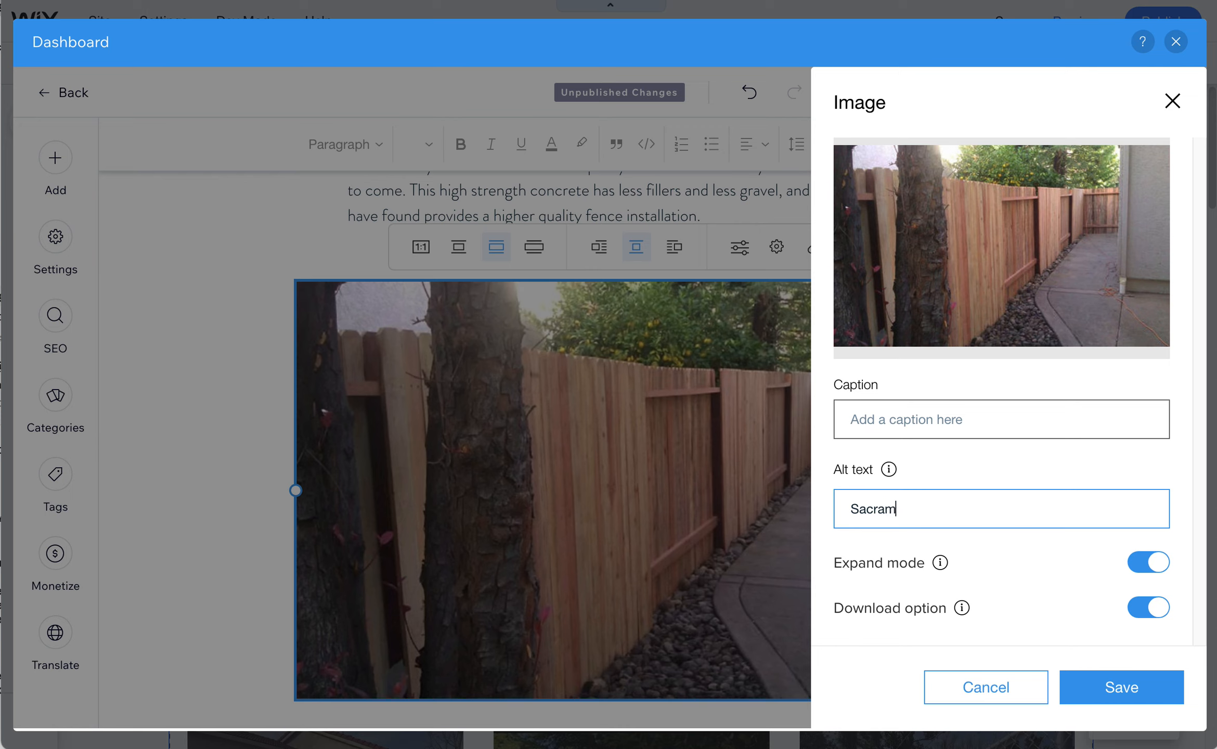
{"action": "type", "text": "ento Fence Company"}
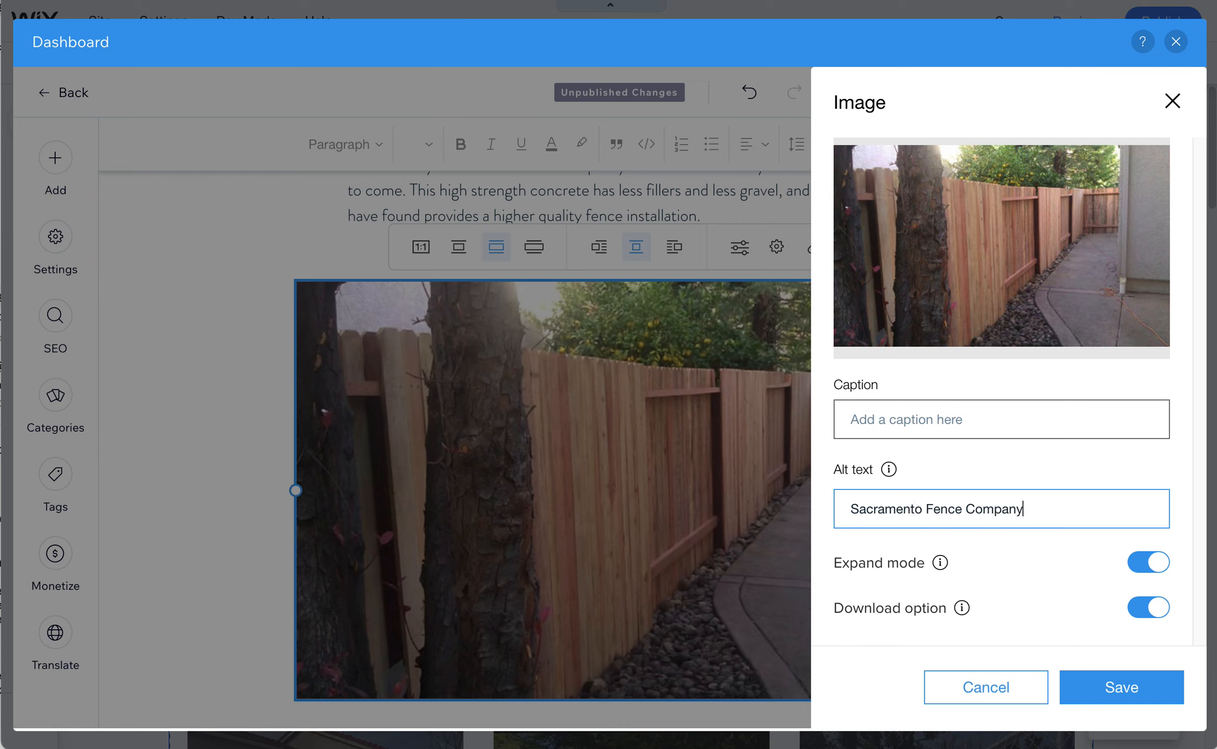
{"action": "type", "text": ": Good Neighbor Fence in Redwood with alterna"}
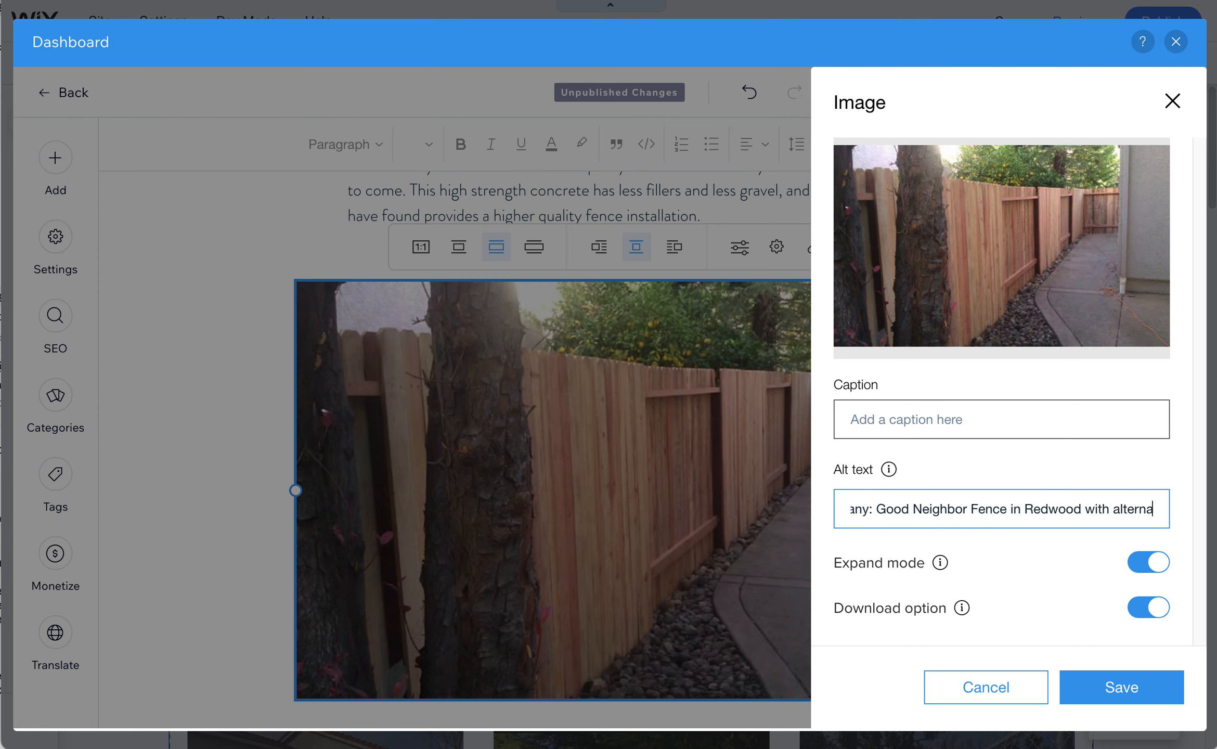
{"action": "type", "text": "ting sides"}
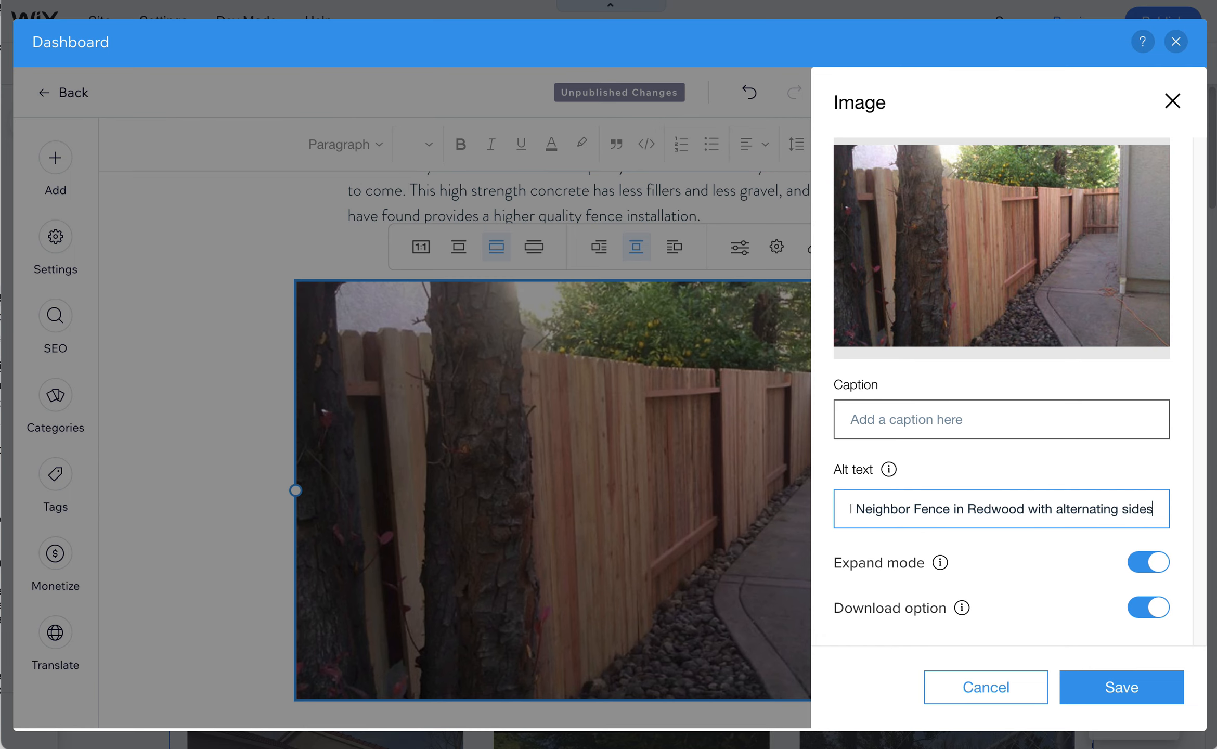
{"action": "key", "text": "super+Left"}
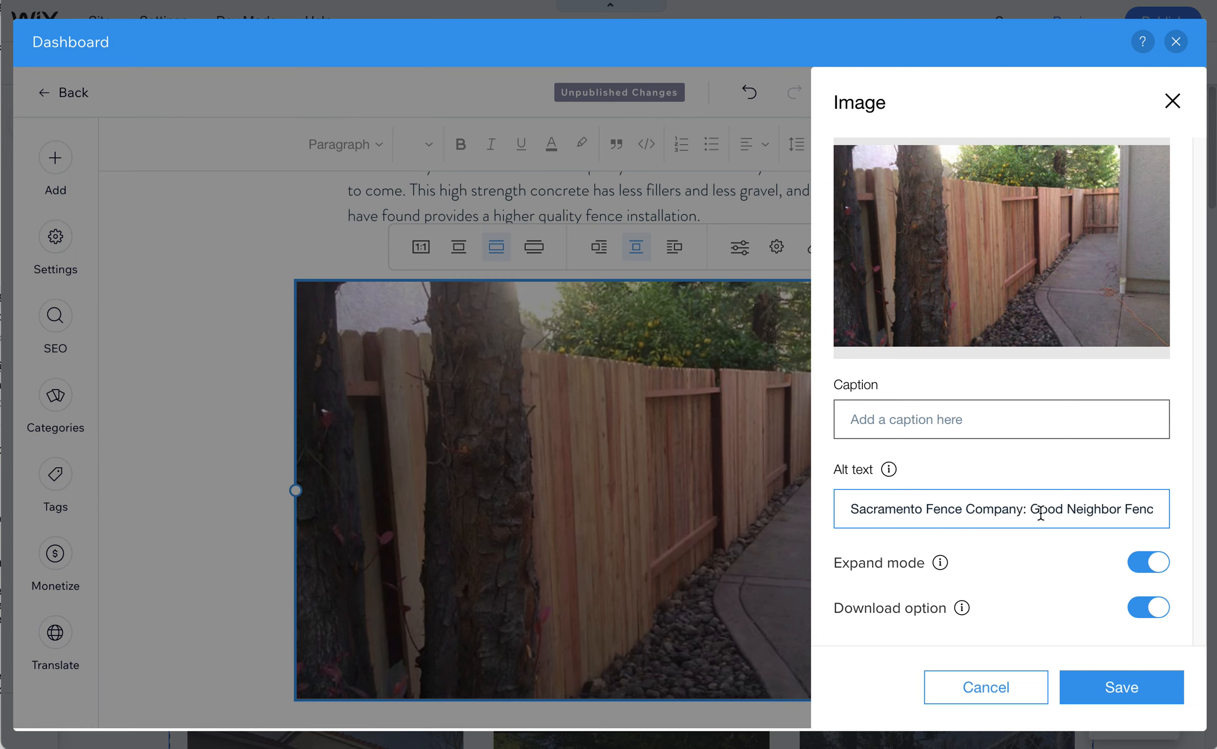
{"action": "left_click_drag", "start_coordinate": [1019, 510], "coordinate": [828, 512]}
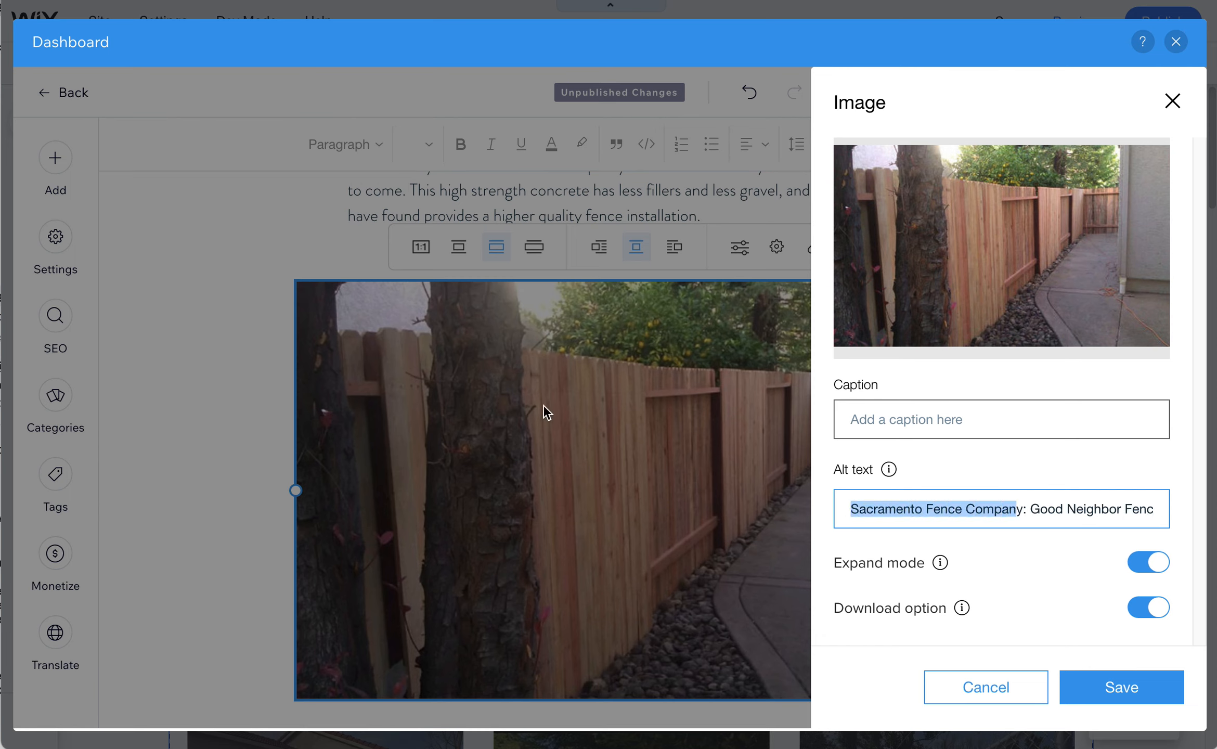
{"action": "left_click", "coordinate": [1090, 700]}
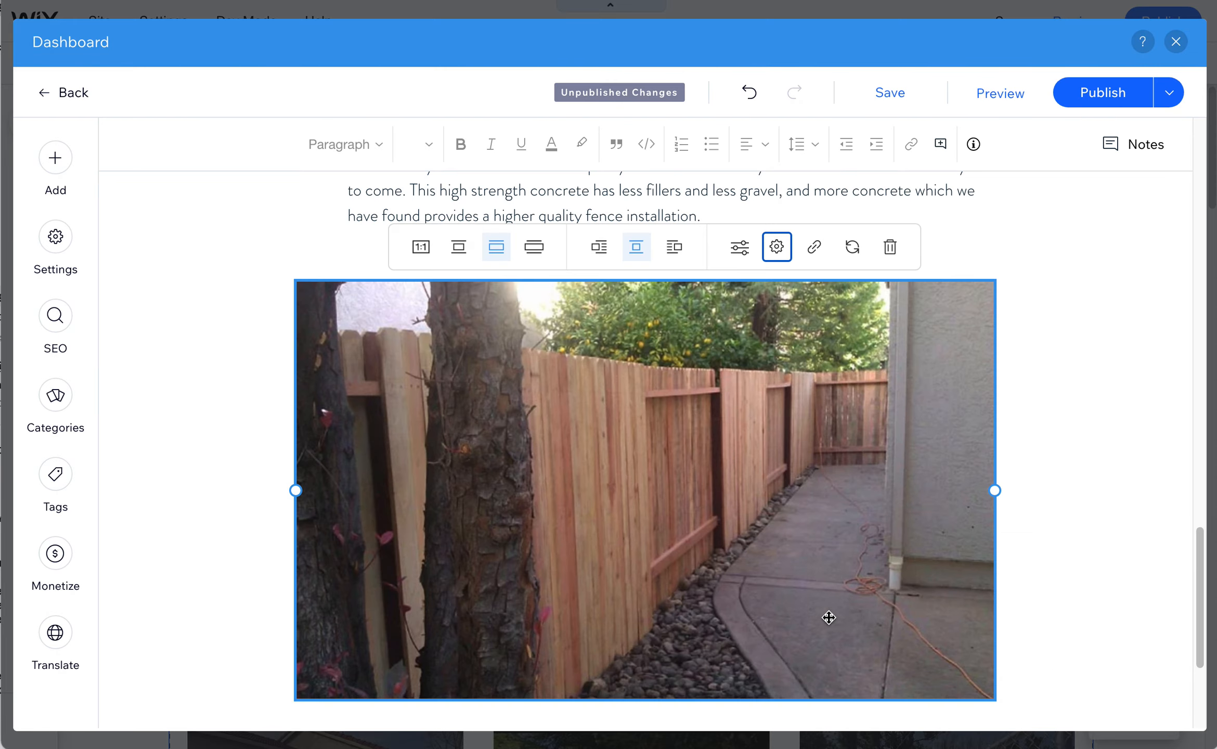
Copy the phrase "Best fence company in Sacramento?" from the blog post's title
{"action": "scroll", "coordinate": [829, 617], "scroll_direction": "up", "scroll_amount": 20}
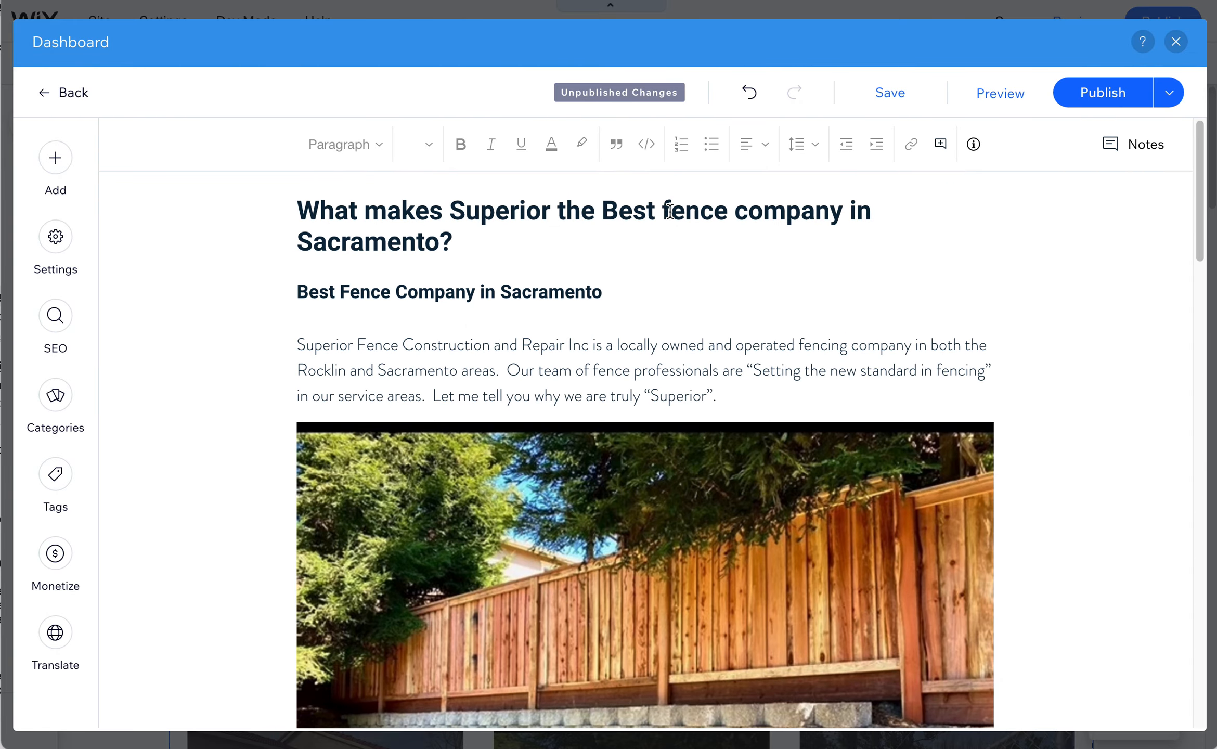
{"action": "left_click_drag", "start_coordinate": [603, 211], "coordinate": [709, 252]}
{"action": "key", "text": "super+c"}
{"action": "scroll", "coordinate": [753, 591], "scroll_direction": "down", "scroll_amount": 15}
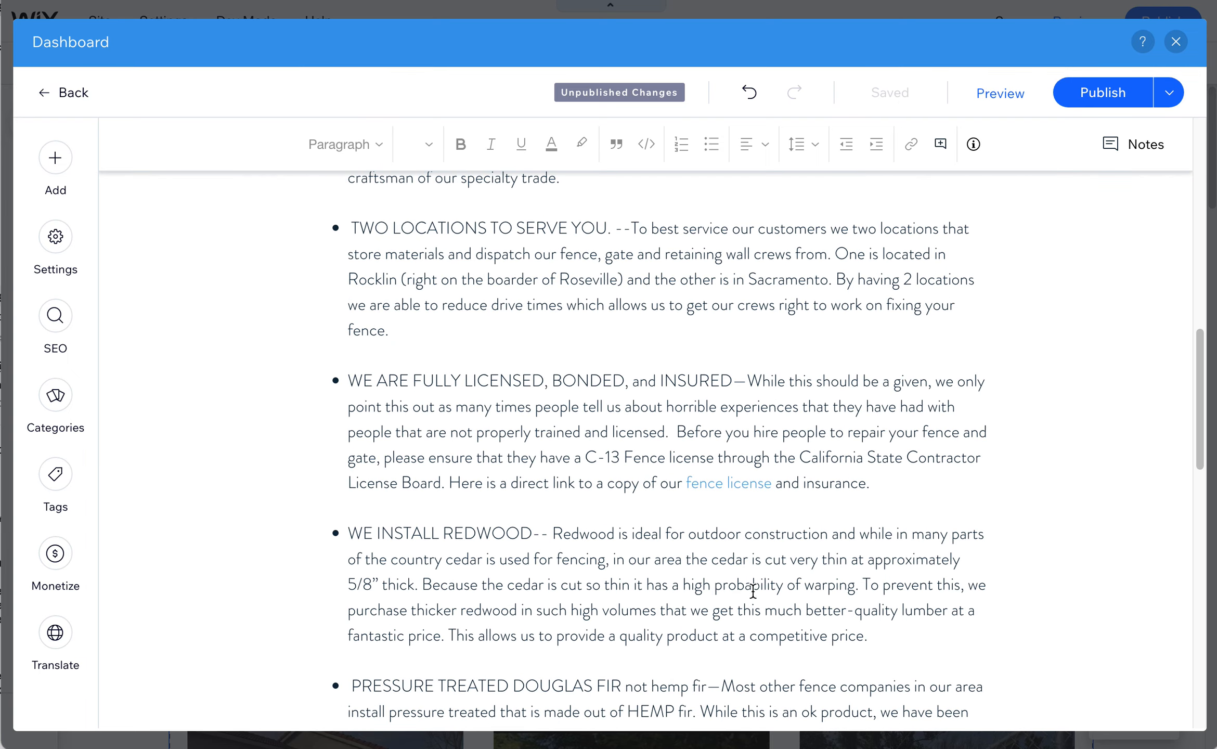
Replace "Sacramento Fence Company" in the dog ear fence photo's alt text with "Best fence company in Sacramento" and save it
{"action": "scroll", "coordinate": [754, 590], "scroll_direction": "down", "scroll_amount": 10}
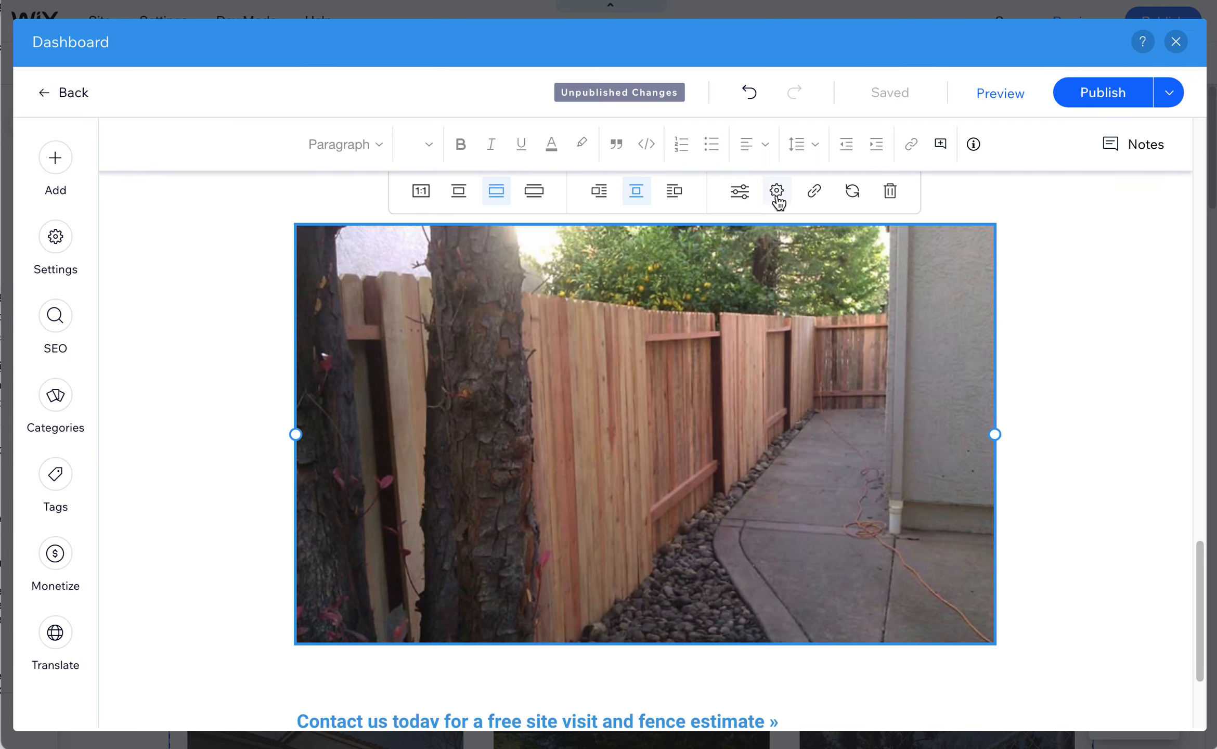
{"action": "left_click", "coordinate": [776, 191]}
{"action": "left_click", "coordinate": [946, 508]}
{"action": "left_click_drag", "start_coordinate": [1021, 507], "coordinate": [1001, 482]}
{"action": "key", "text": "super+v"}
{"action": "left_click", "coordinate": [1064, 509]}
{"action": "key", "text": "BackSpace"}
{"action": "key", "text": "BackSpace"}
{"action": "key", "text": "super+Right"}
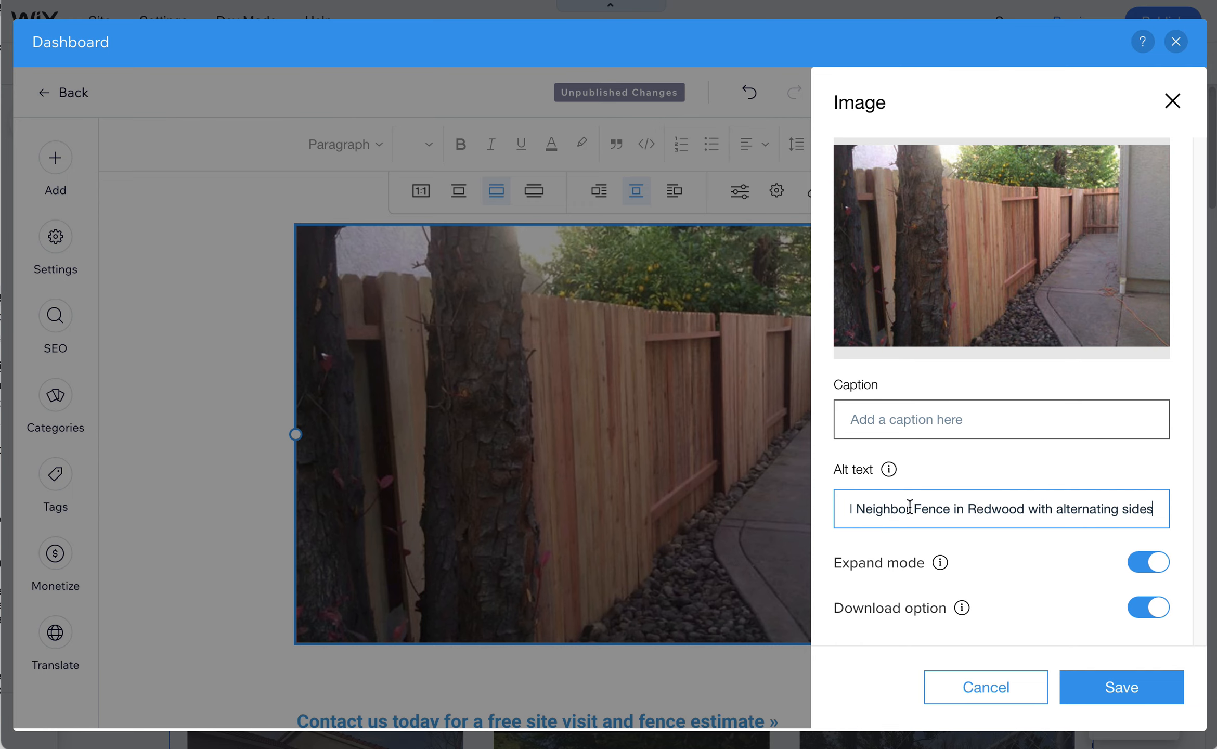
{"action": "left_click_drag", "start_coordinate": [910, 507], "coordinate": [814, 508]}
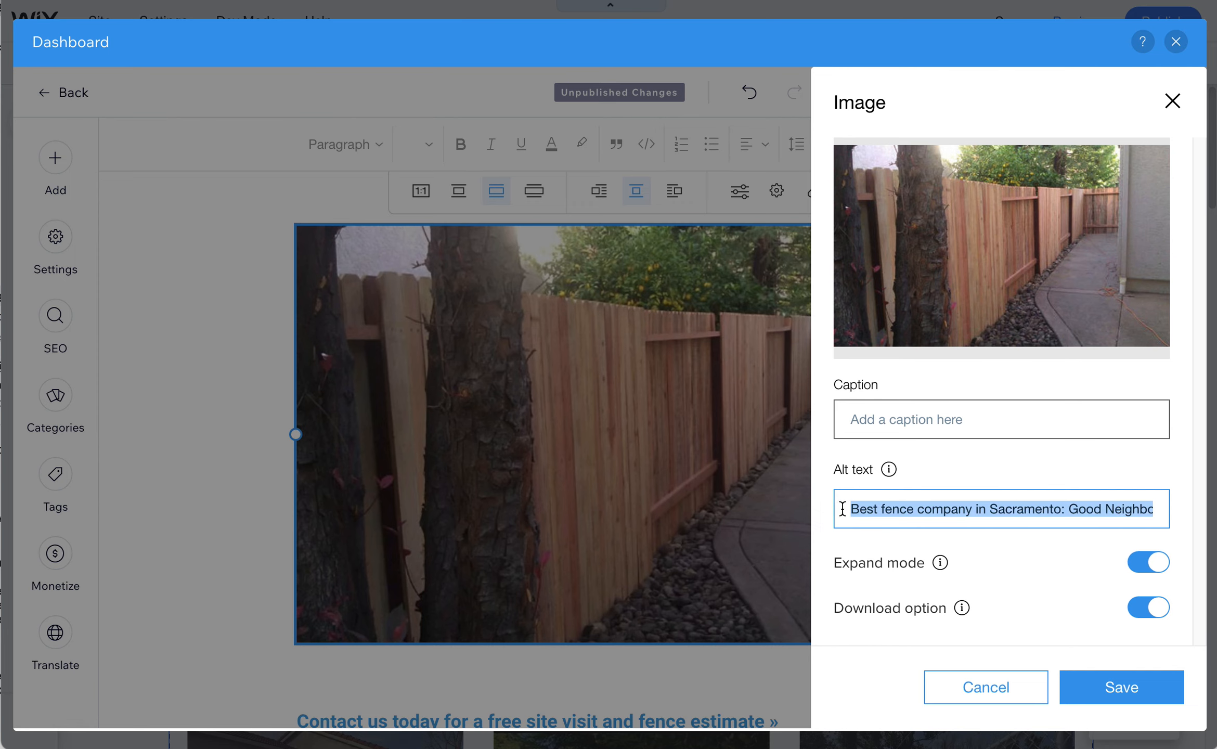
{"action": "left_click", "coordinate": [920, 508]}
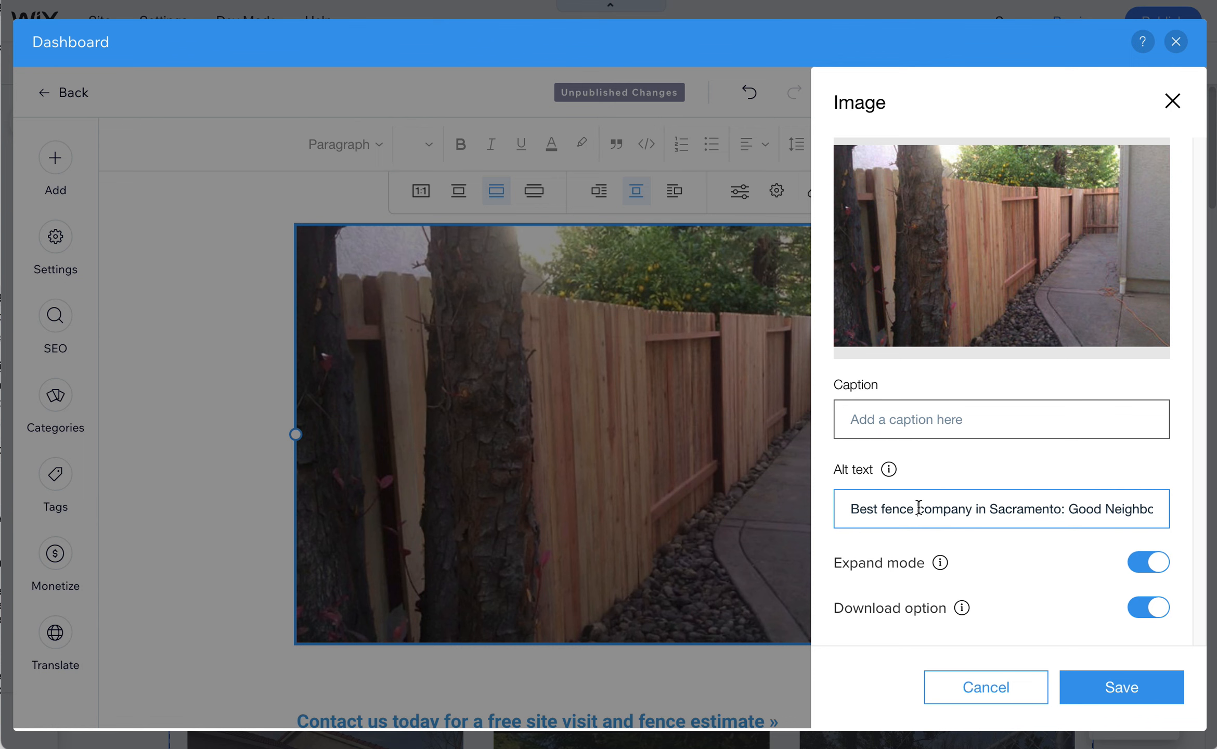
{"action": "left_click", "coordinate": [1123, 689]}
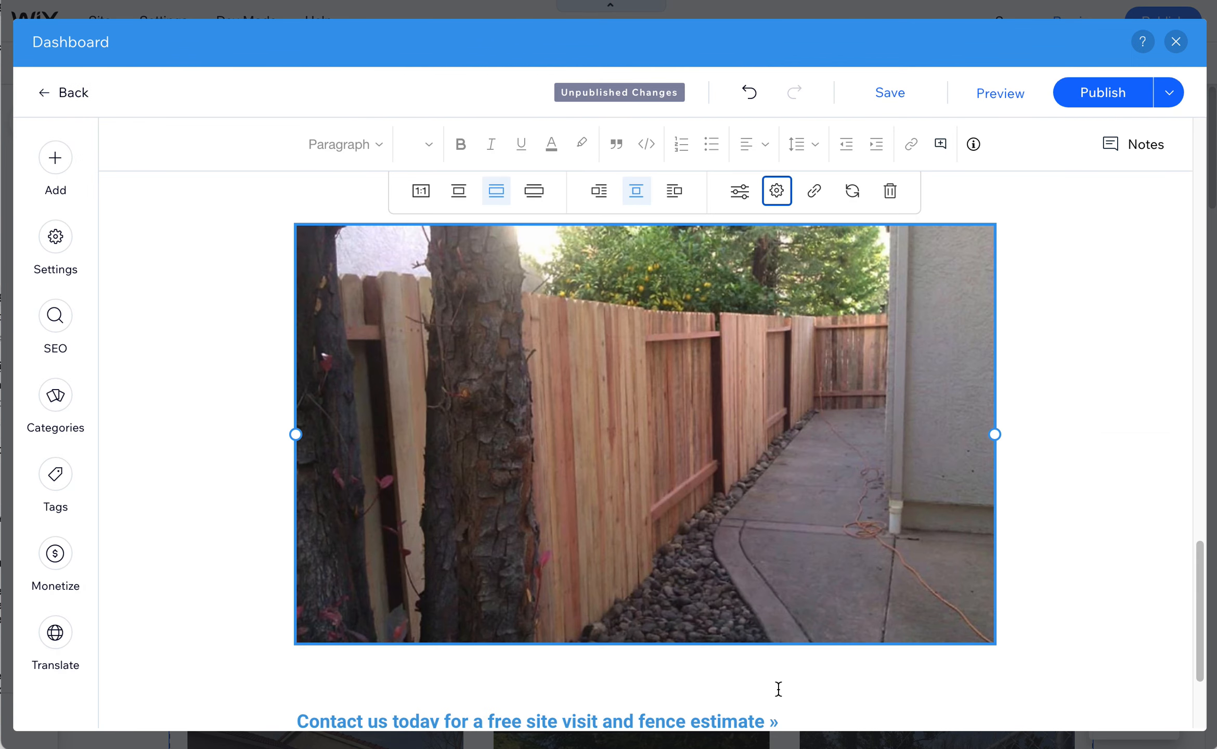
Remove the blank paragraph above the fence photo and add an empty line under the High Strength Concrete bullet
{"action": "left_click", "coordinate": [500, 676]}
{"action": "left_click", "coordinate": [602, 671]}
{"action": "left_click", "coordinate": [396, 681]}
{"action": "left_click", "coordinate": [406, 681]}
{"action": "scroll", "coordinate": [633, 532], "scroll_direction": "up", "scroll_amount": 3}
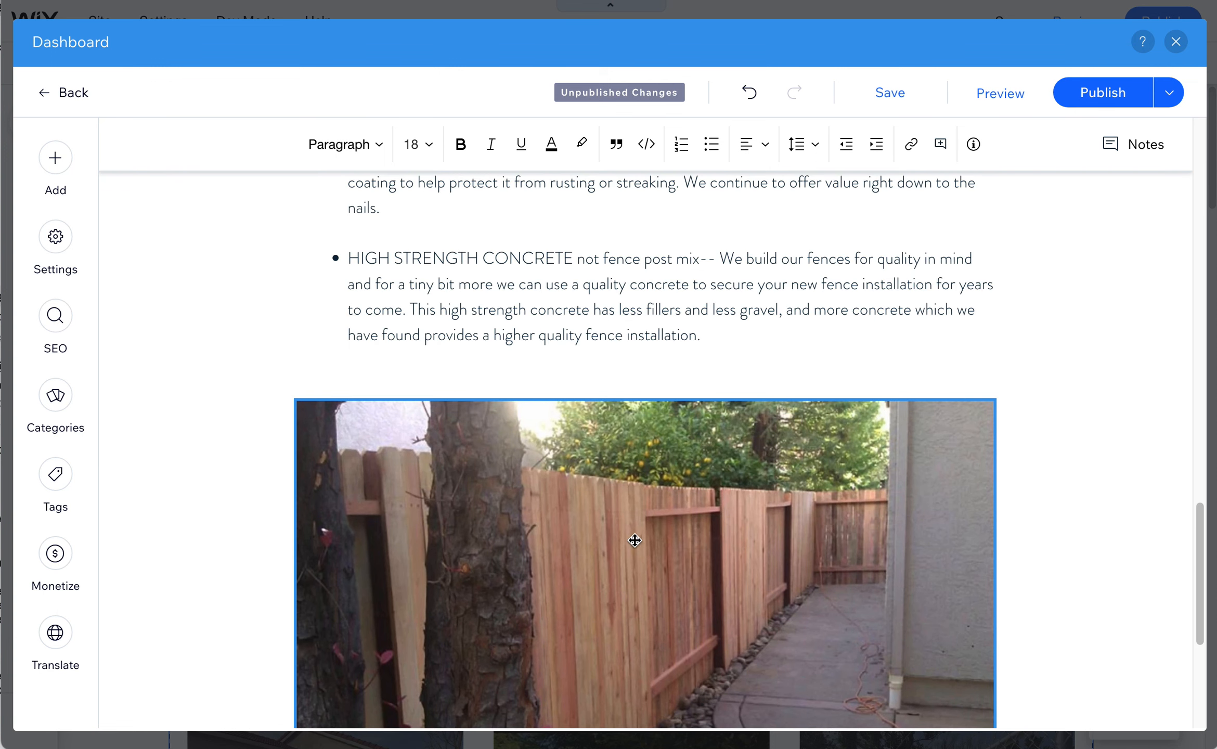
{"action": "left_click", "coordinate": [342, 364]}
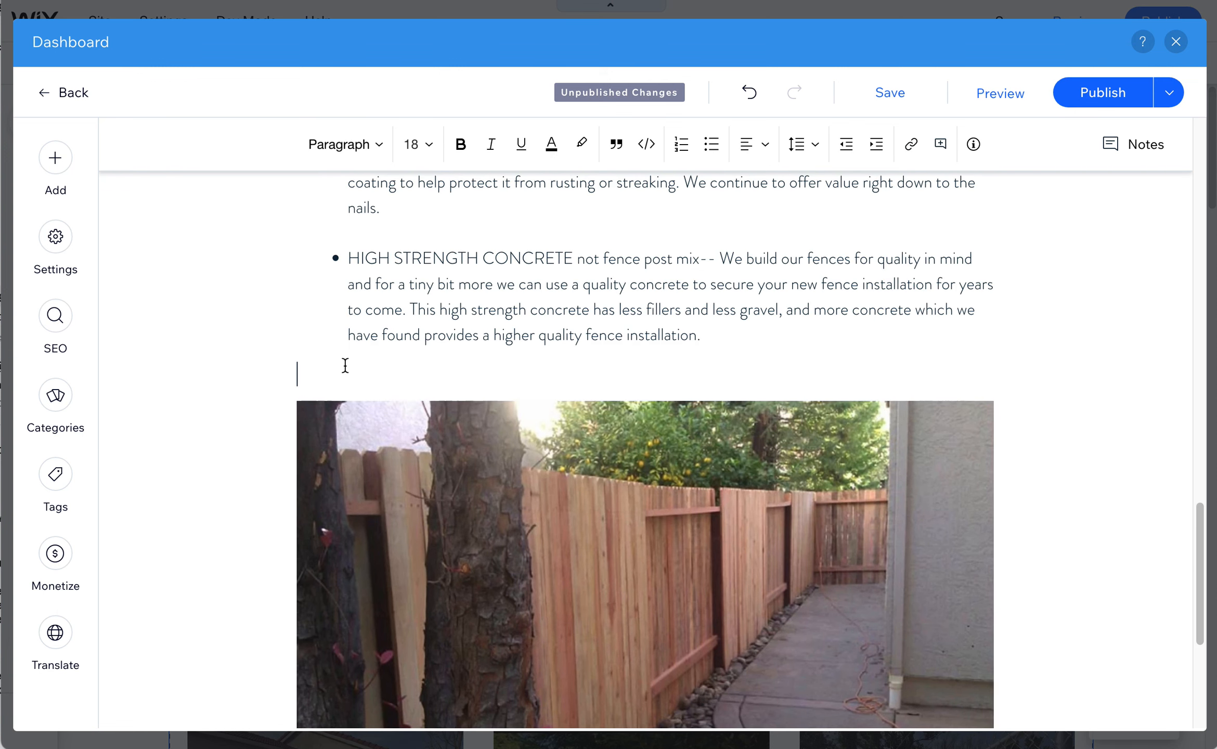
{"action": "key", "text": "BackSpace"}
{"action": "key", "text": "Return"}
{"action": "scroll", "coordinate": [722, 576], "scroll_direction": "down", "scroll_amount": 2}
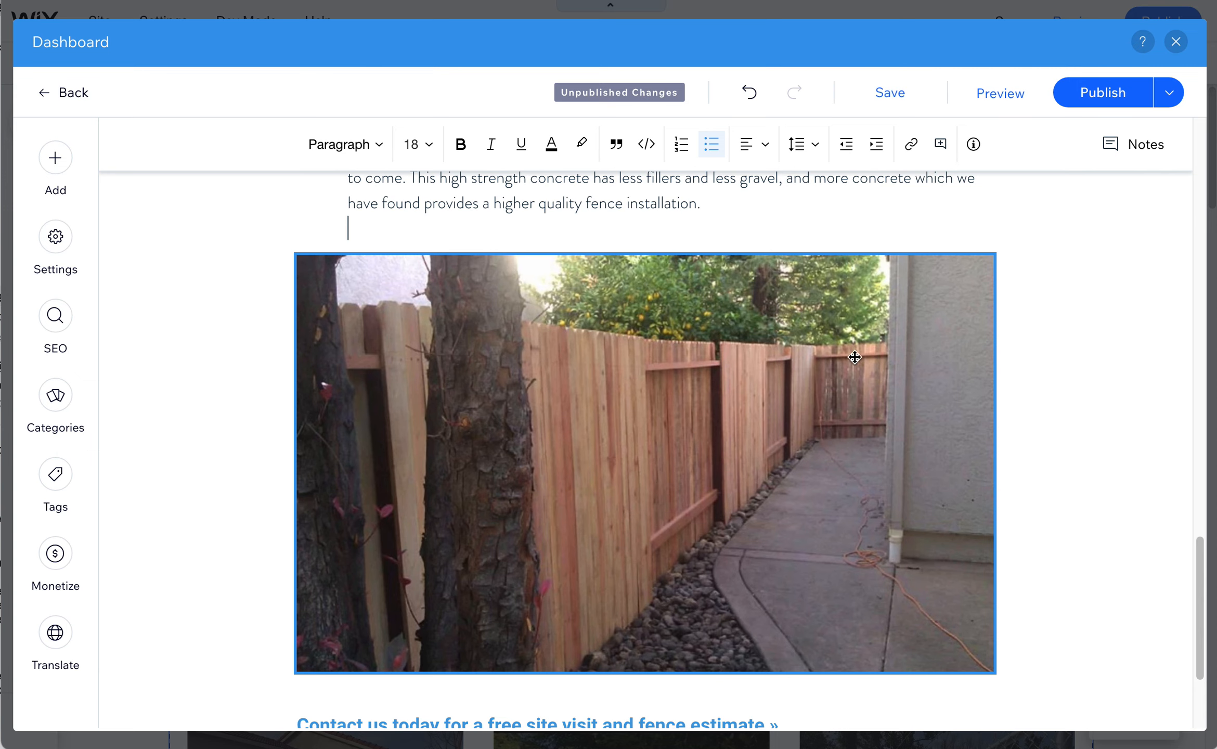
Publish the updated post and open the "Red Flags When Looking For a Fence Contractor" post for editing
{"action": "left_click", "coordinate": [1104, 94]}
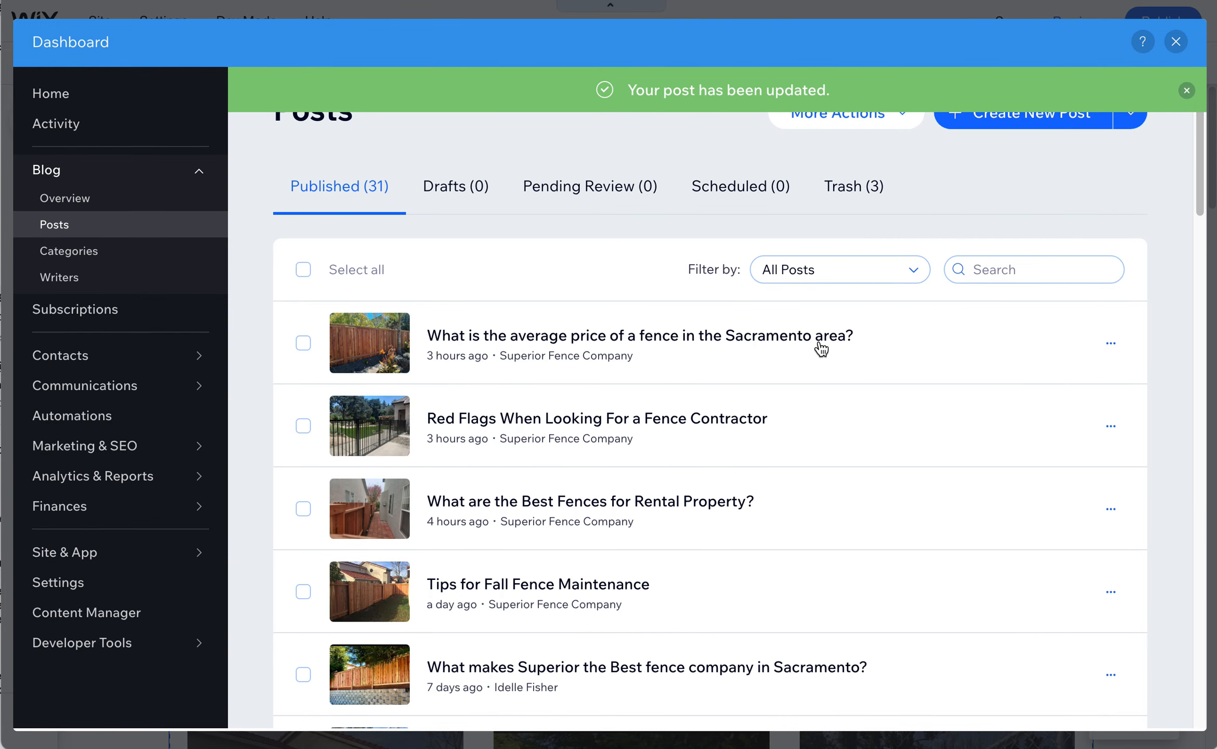
{"action": "left_click", "coordinate": [668, 426]}
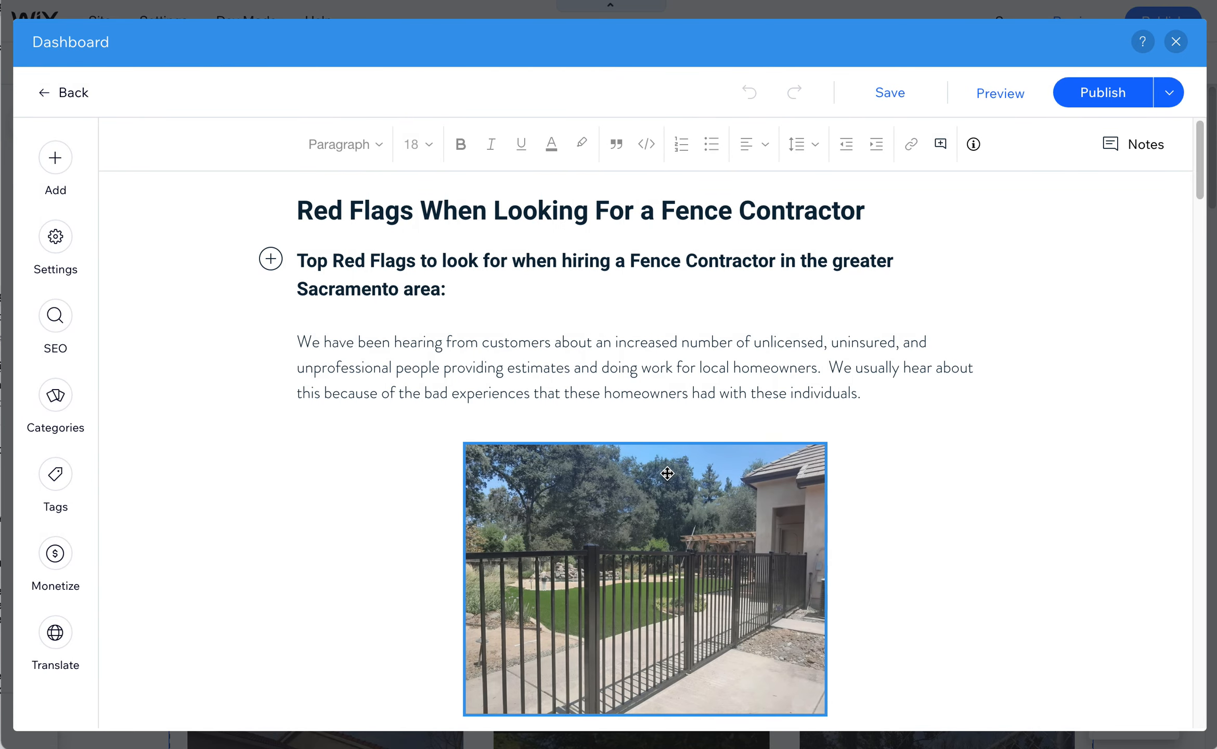
Check the iron fence photo's existing alt text, the post's title and the rest of the post for further images
{"action": "left_click", "coordinate": [670, 470]}
{"action": "left_click", "coordinate": [777, 411]}
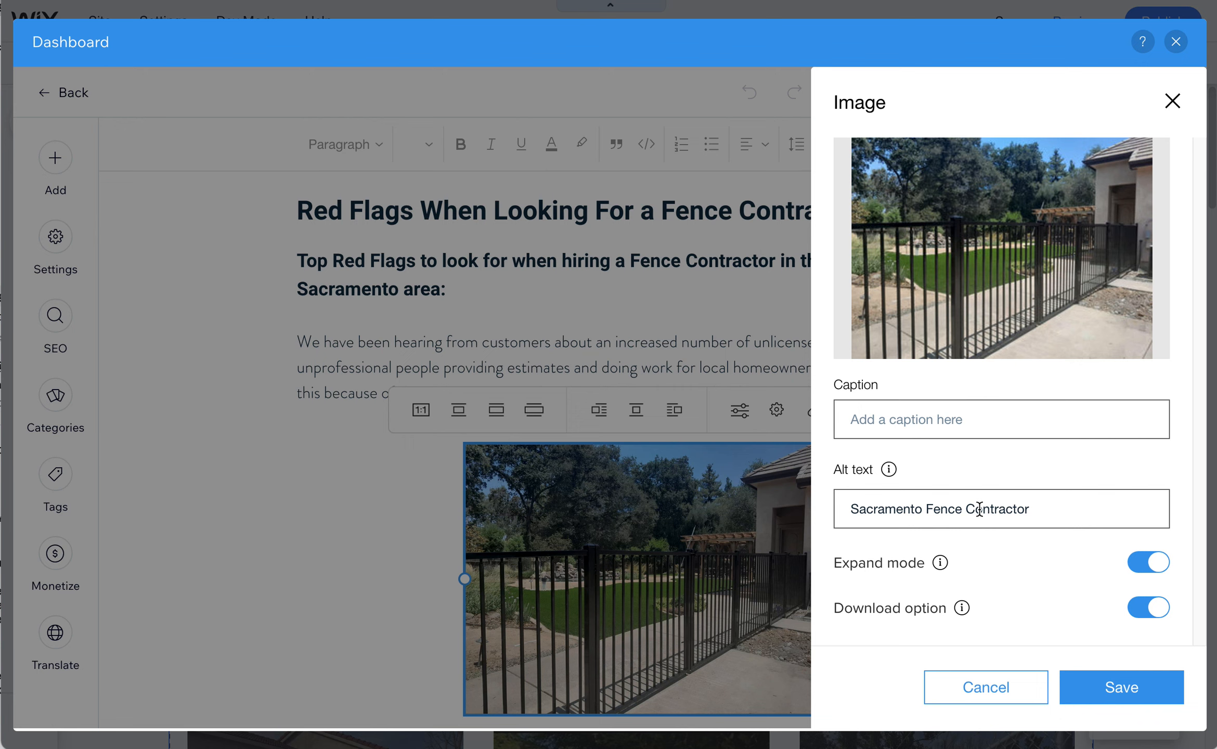
{"action": "left_click", "coordinate": [1040, 513]}
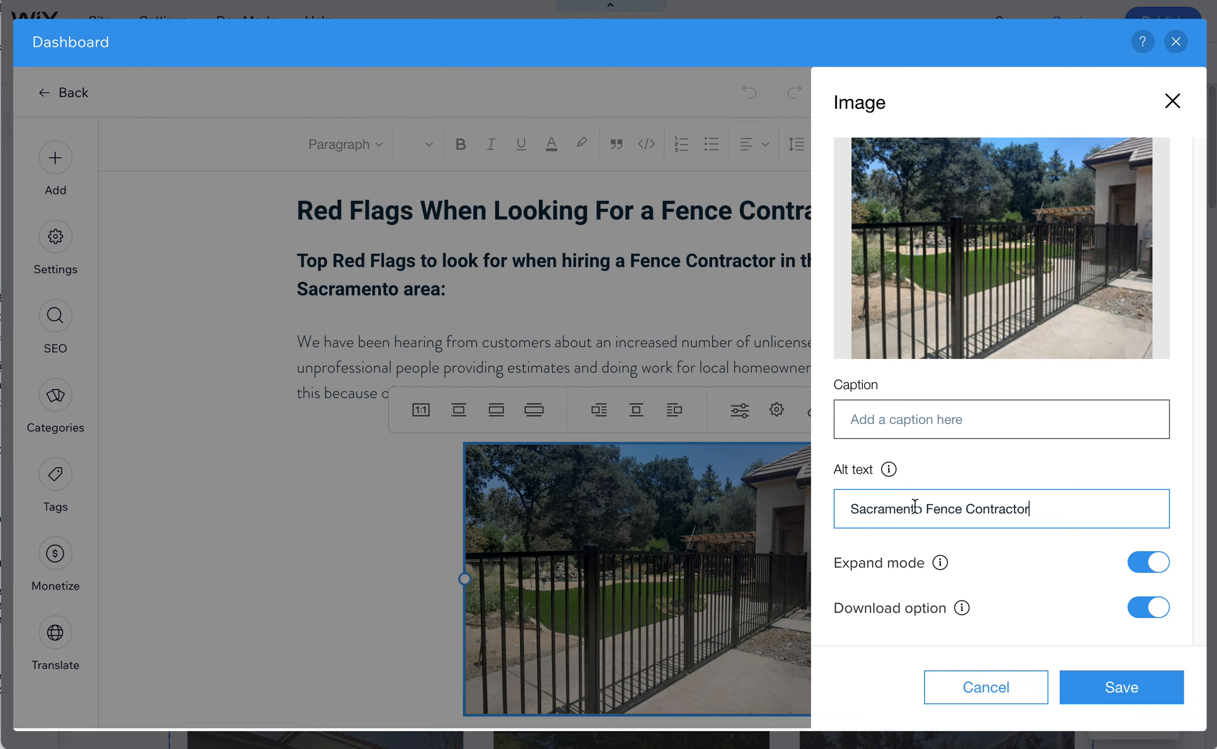
{"action": "left_click", "coordinate": [1123, 688]}
{"action": "scroll", "coordinate": [752, 571], "scroll_direction": "down", "scroll_amount": 5}
{"action": "scroll", "coordinate": [752, 571], "scroll_direction": "down", "scroll_amount": 15}
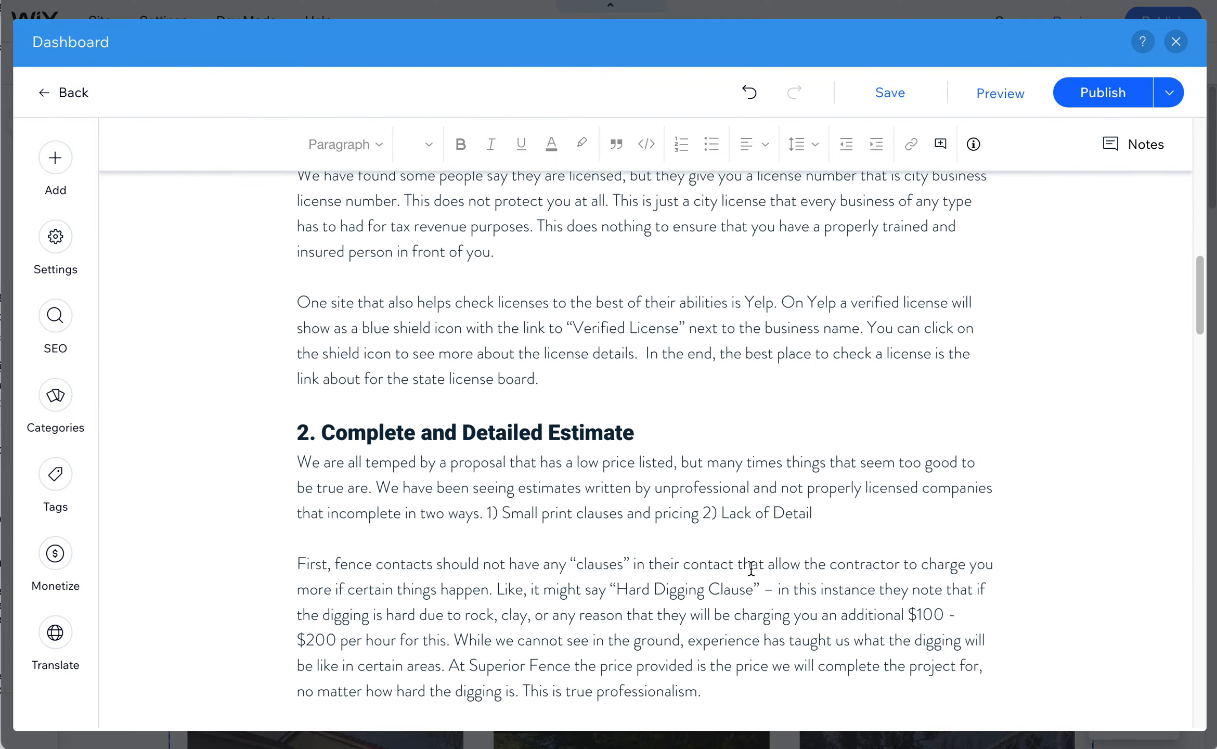
{"action": "scroll", "coordinate": [754, 571], "scroll_direction": "down", "scroll_amount": 15}
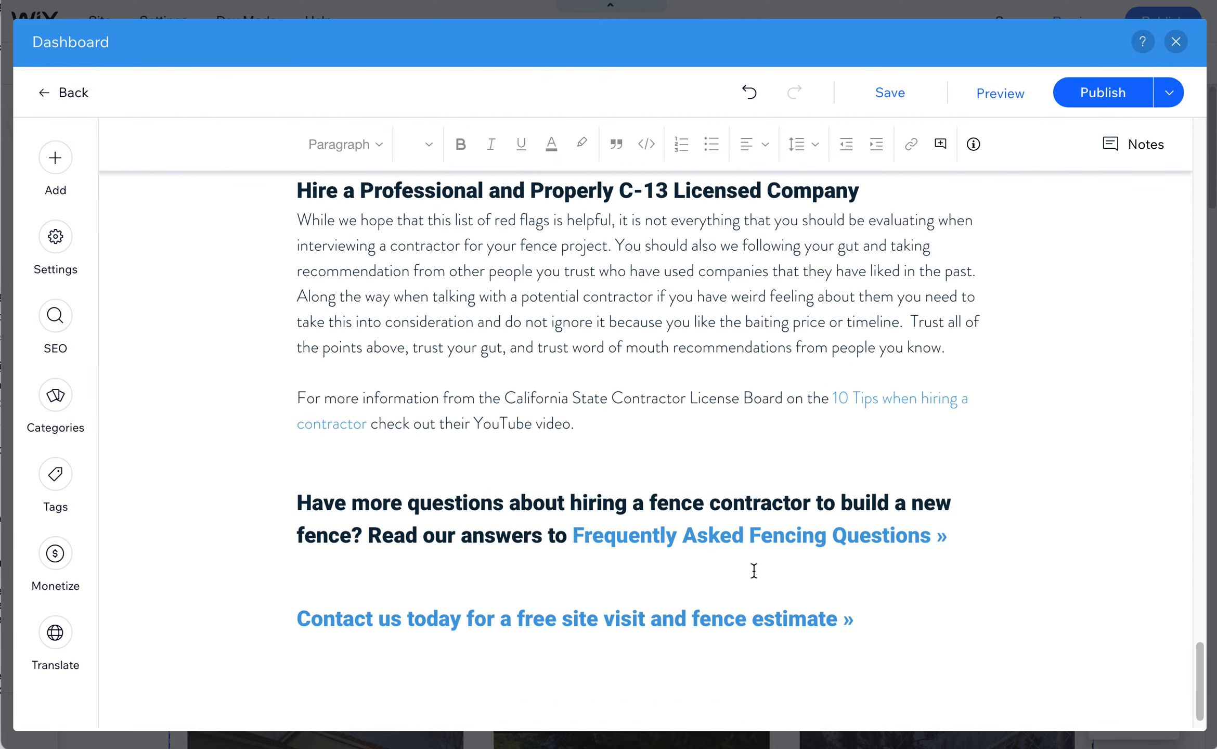
{"action": "scroll", "coordinate": [754, 571], "scroll_direction": "up", "scroll_amount": 20}
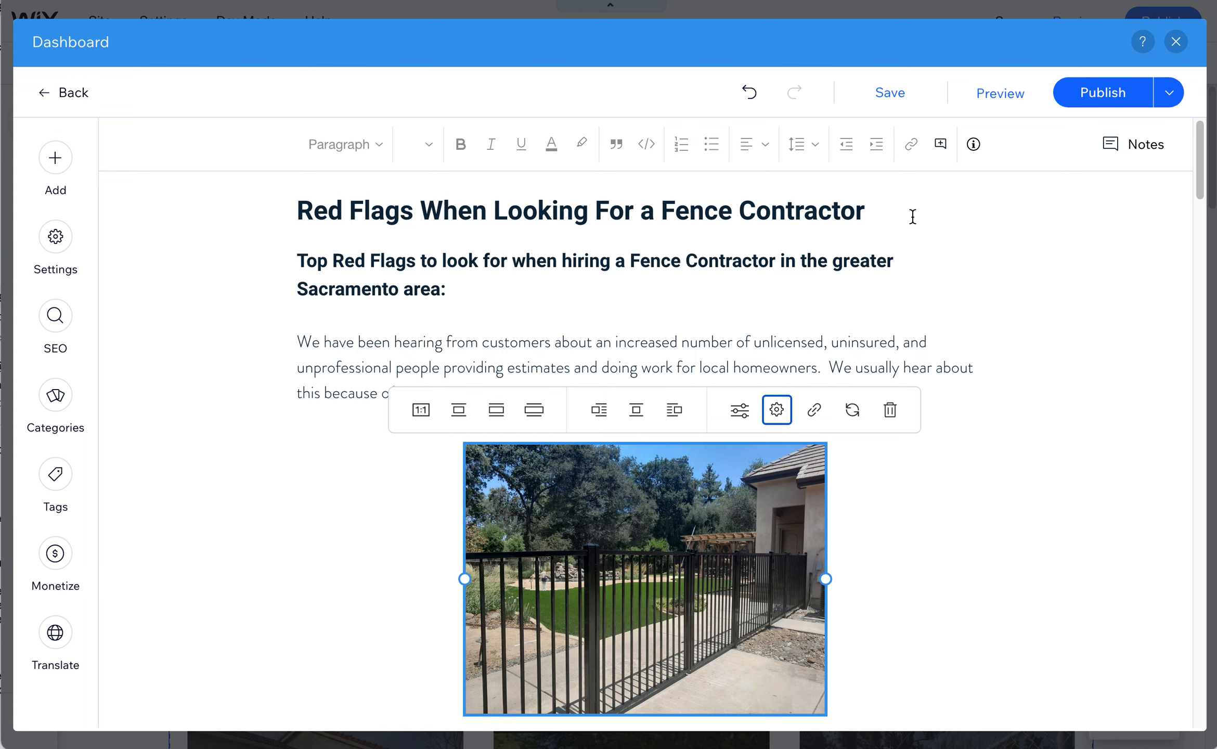
{"action": "triple_click", "coordinate": [518, 204]}
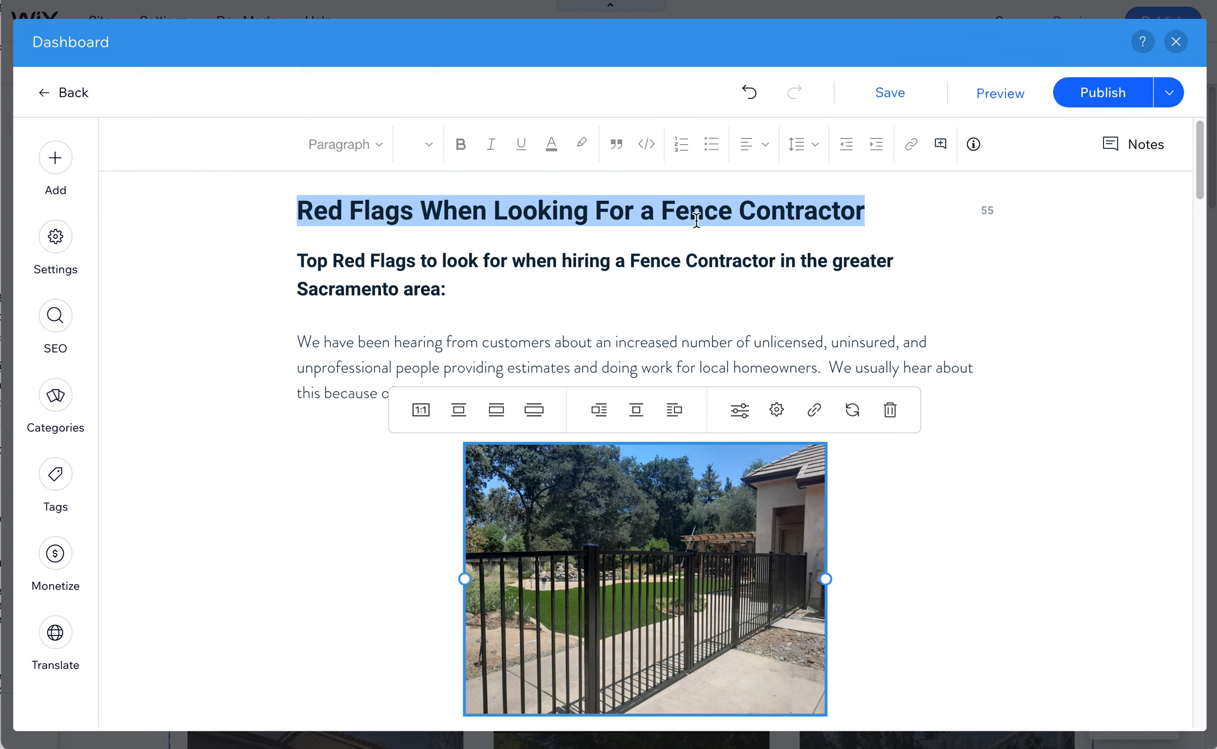
{"action": "left_click", "coordinate": [753, 513]}
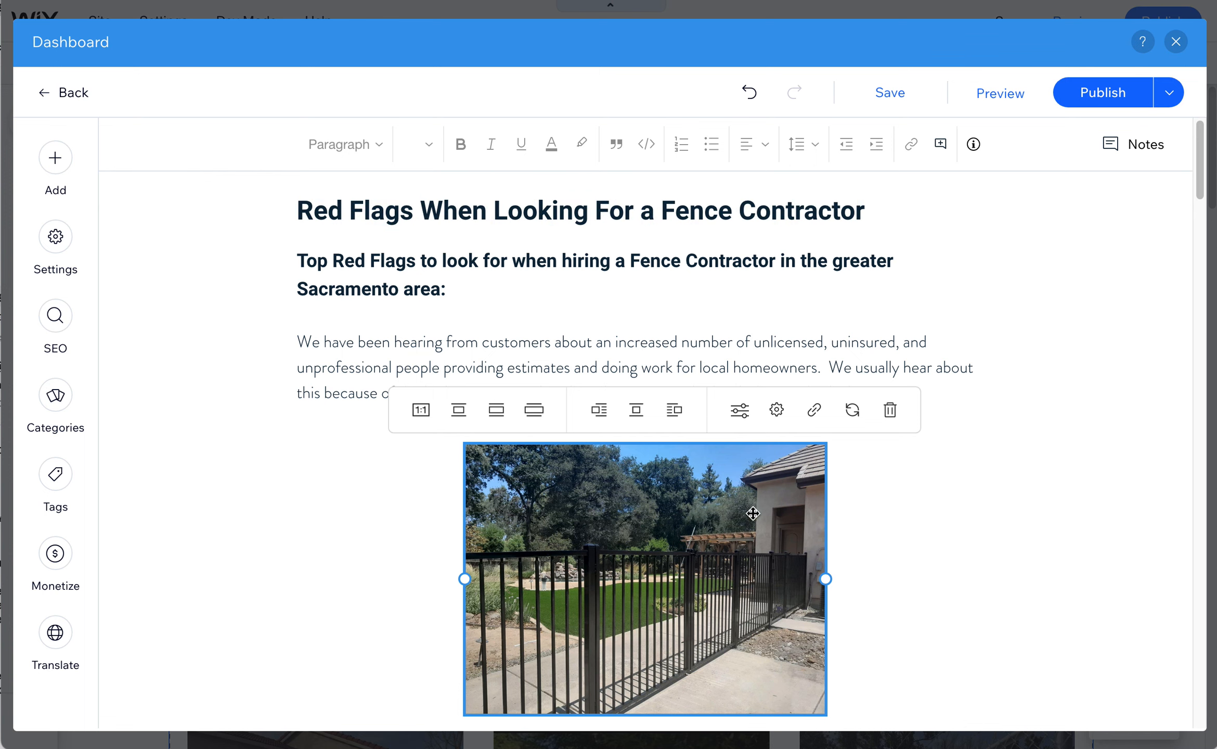
Extend the iron fence photo's alt text to "Sacramento Fence Contractor: Ornamental Iron Fence" and save it
{"action": "left_click", "coordinate": [777, 411]}
{"action": "left_click", "coordinate": [1082, 513]}
{"action": "type", "text": ":"}
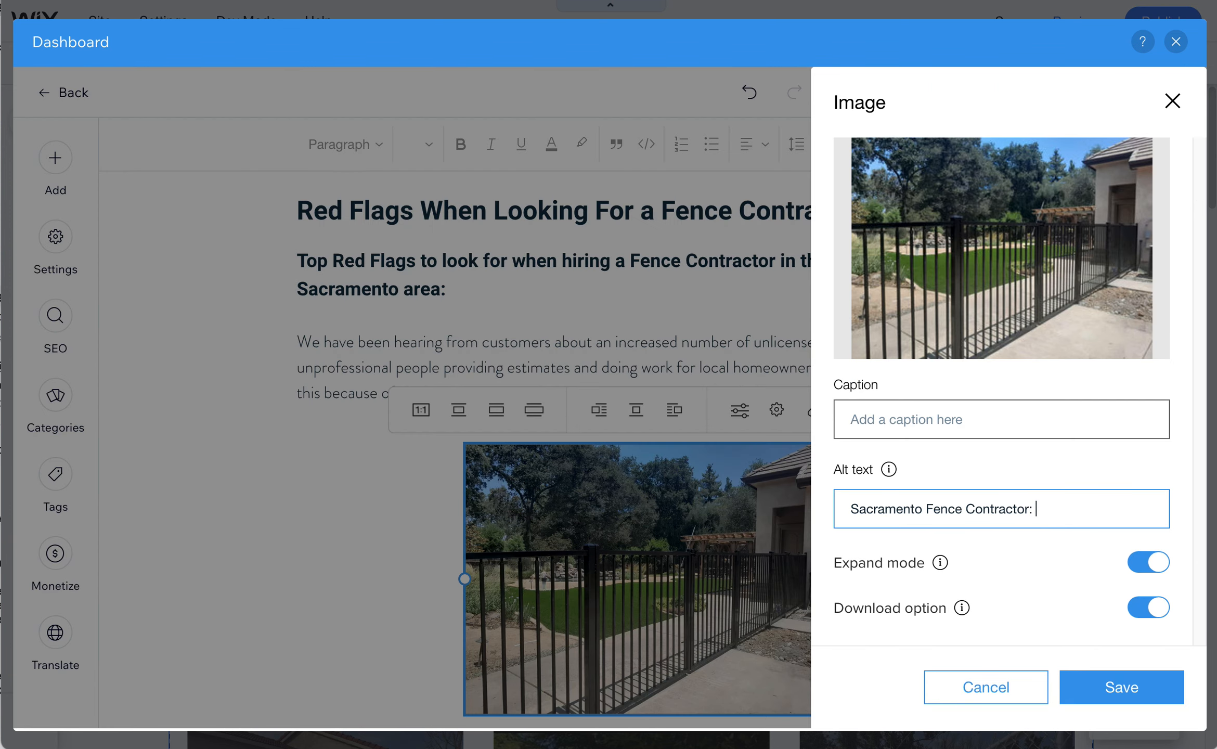
{"action": "type", "text": " Oranmental Iron Fence"}
{"action": "left_click", "coordinate": [1052, 510]}
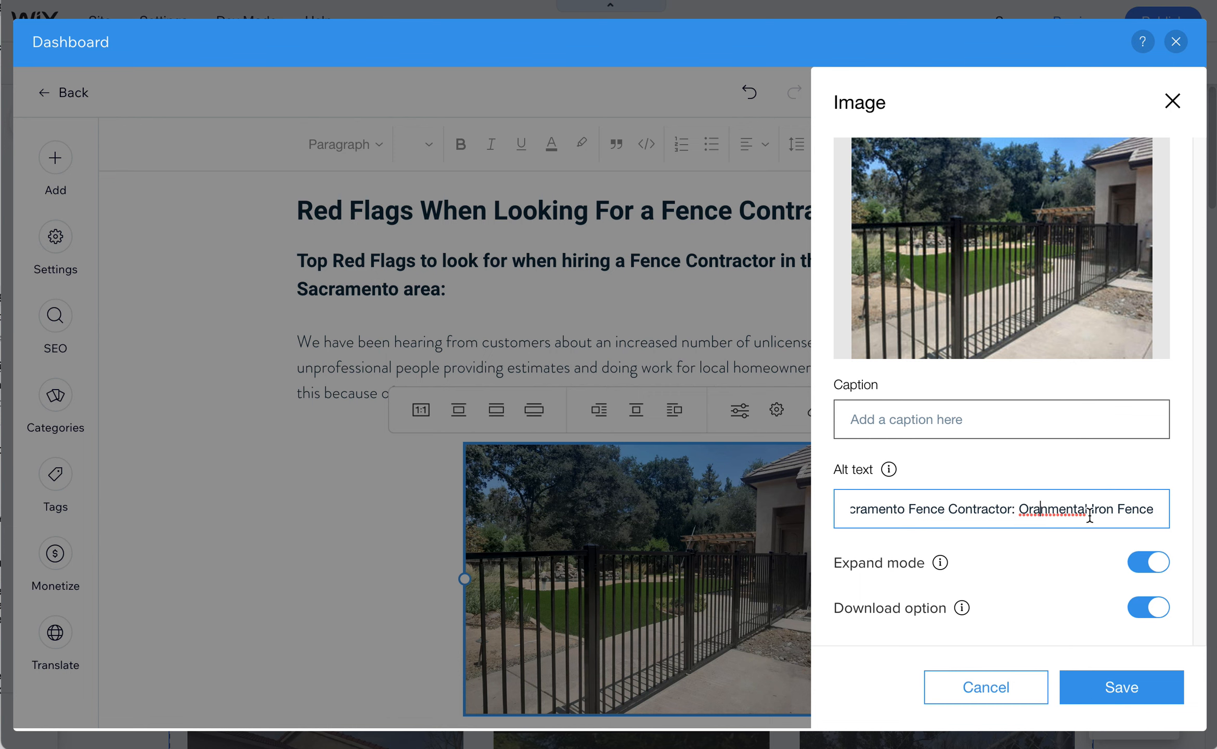
{"action": "key", "text": "BackSpace"}
{"action": "key", "text": "BackSpace"}
{"action": "type", "text": "na"}
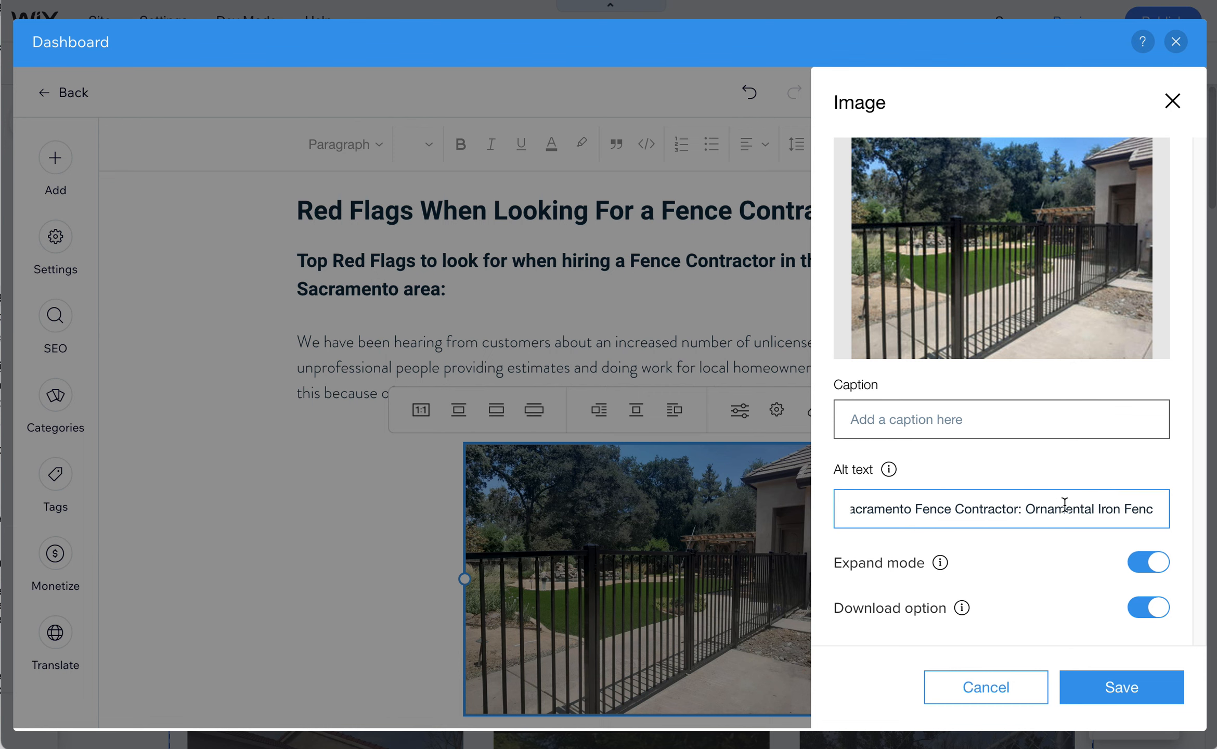
{"action": "left_click", "coordinate": [1144, 688]}
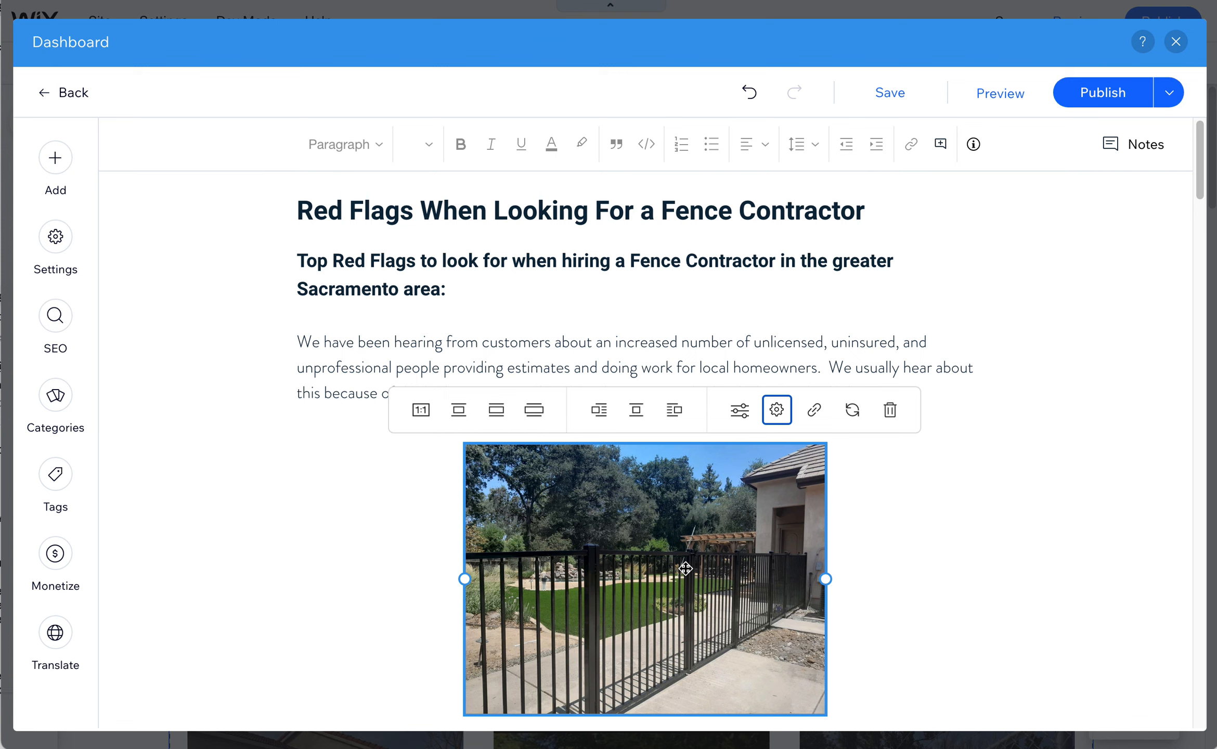
Publish the updated Red Flags post and close the blog dashboard
{"action": "left_click", "coordinate": [660, 345]}
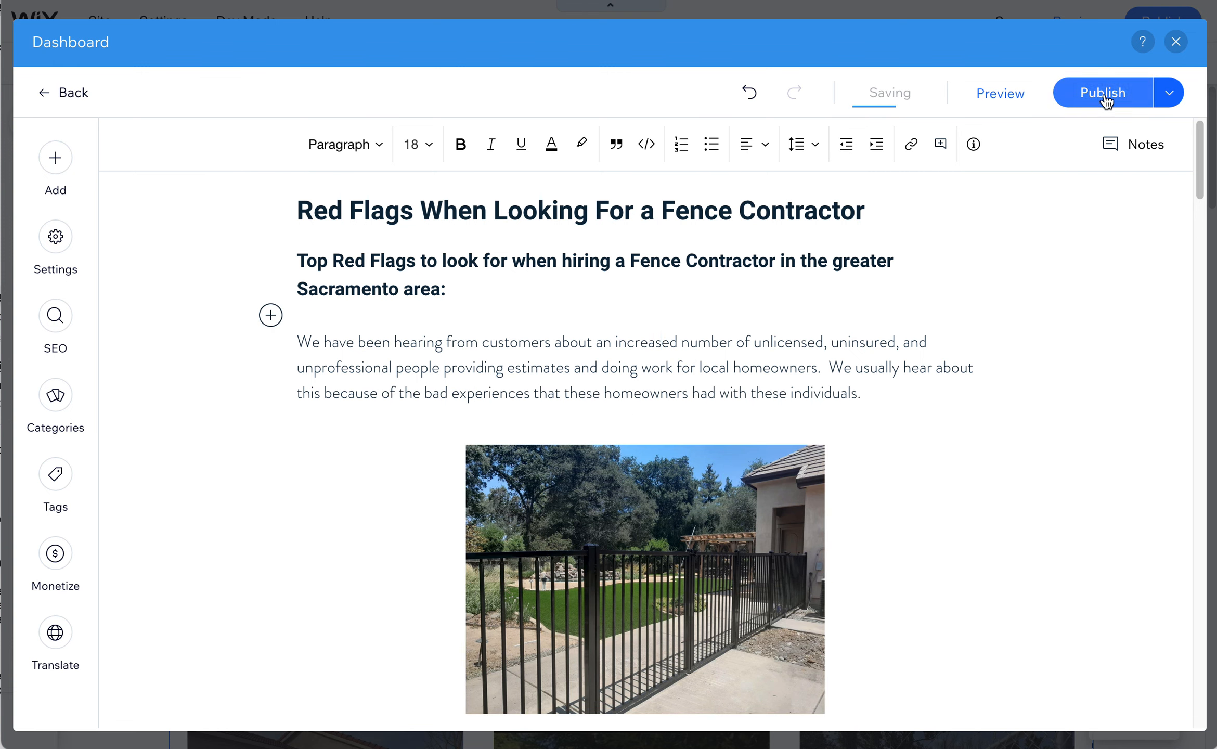
{"action": "left_click", "coordinate": [1106, 102]}
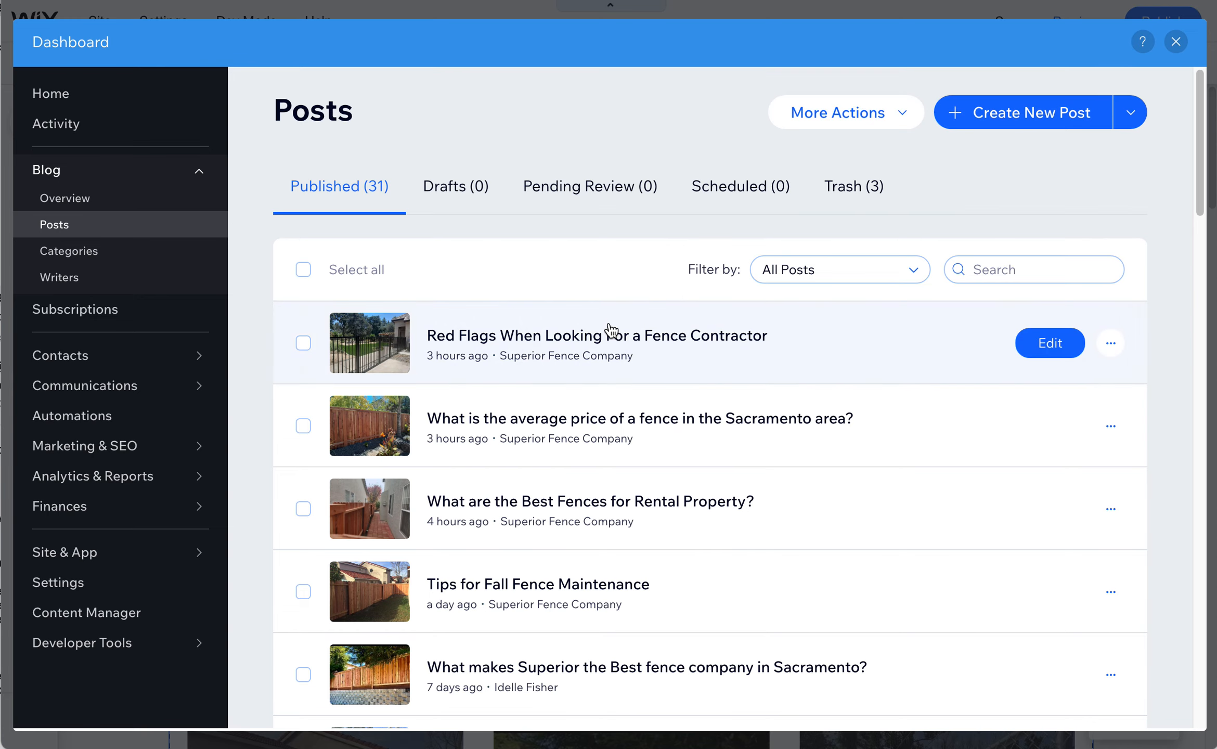
{"action": "left_click", "coordinate": [1175, 43]}
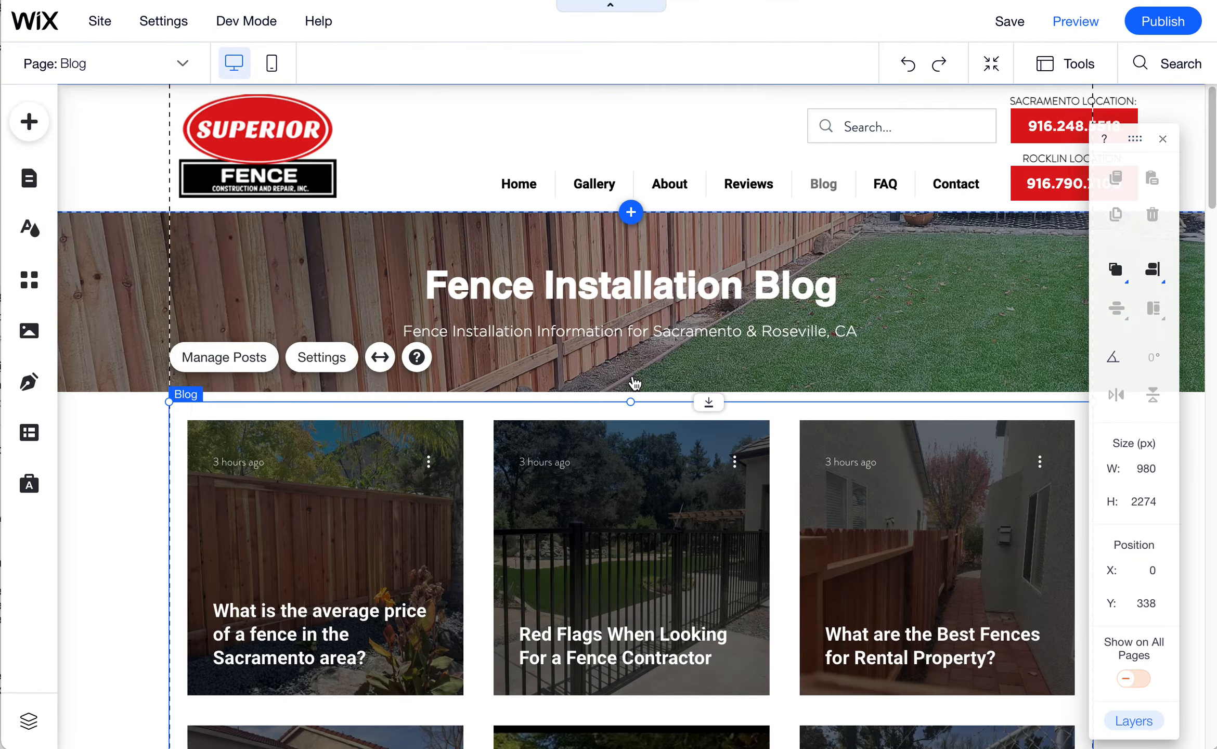
Go to the site's Wood Fences page and open its photo gallery for organizing media
{"action": "left_click", "coordinate": [161, 62]}
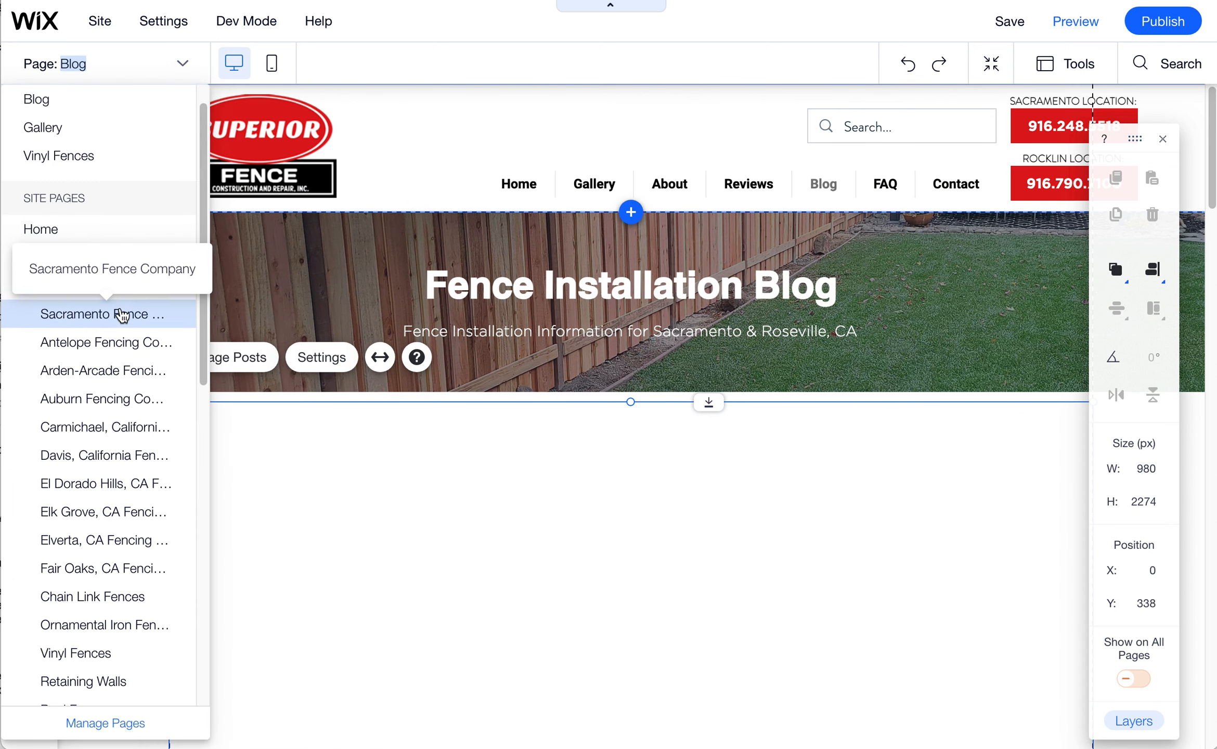
{"action": "left_click", "coordinate": [154, 285]}
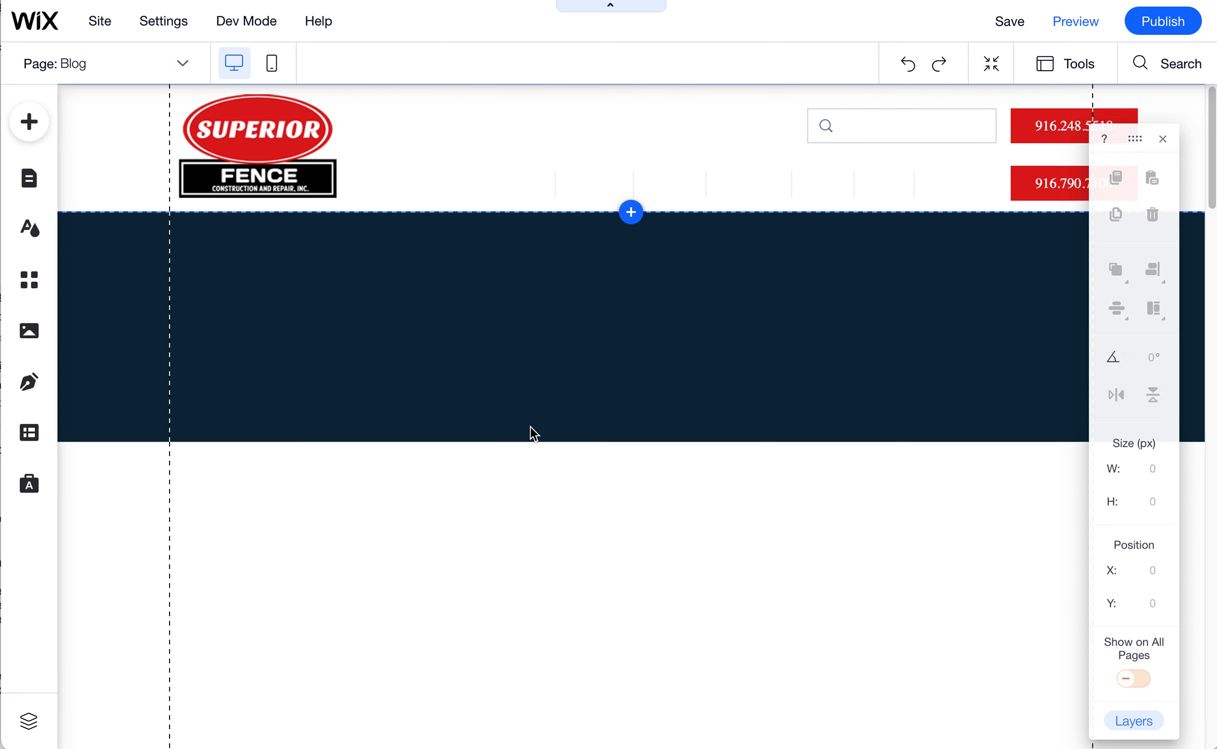
{"action": "scroll", "coordinate": [620, 562], "scroll_direction": "down", "scroll_amount": 10}
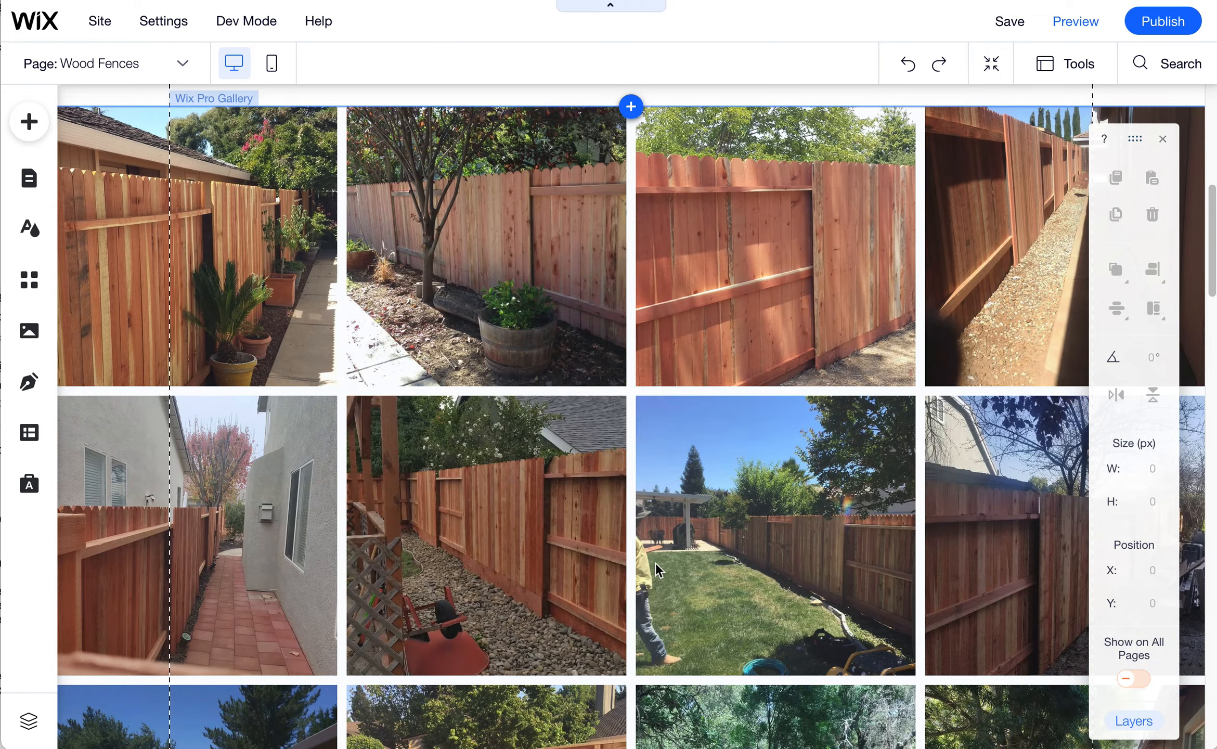
{"action": "left_click", "coordinate": [516, 454]}
{"action": "left_click", "coordinate": [538, 408]}
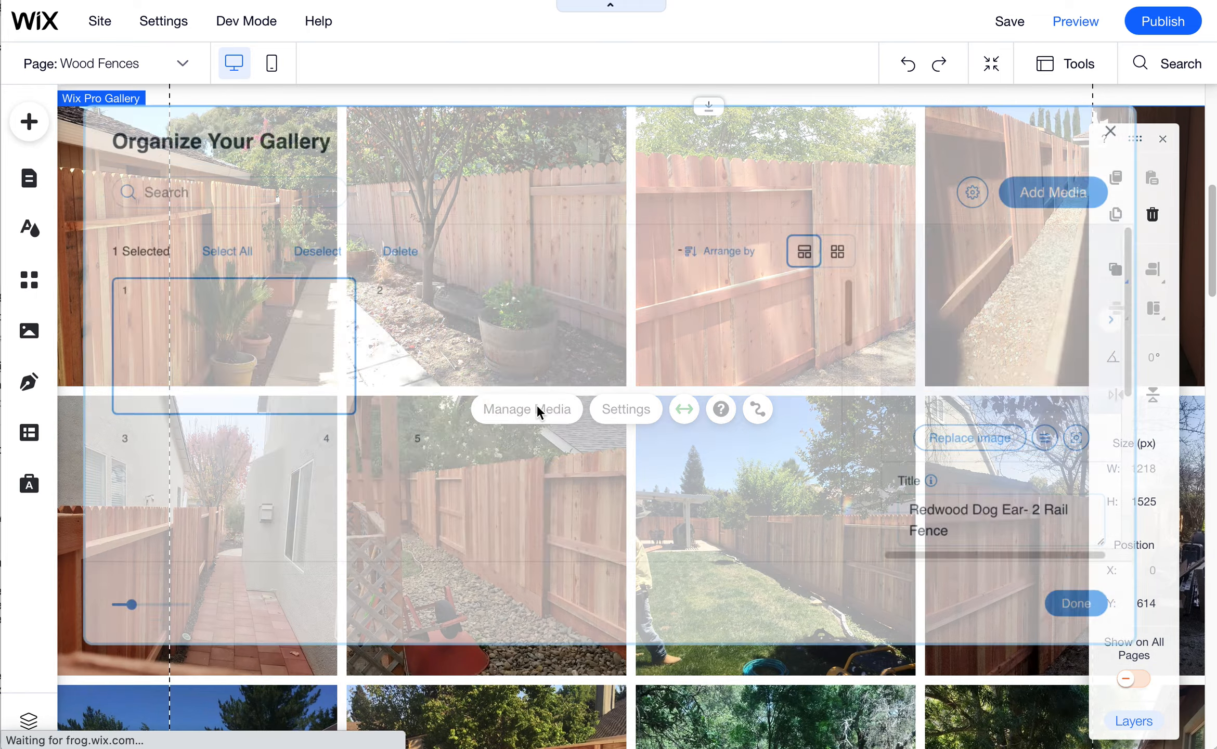
Examine the first gallery photo's title, description and alt text, and the gallery's settings for placing and titling new items
{"action": "left_click", "coordinate": [1049, 541]}
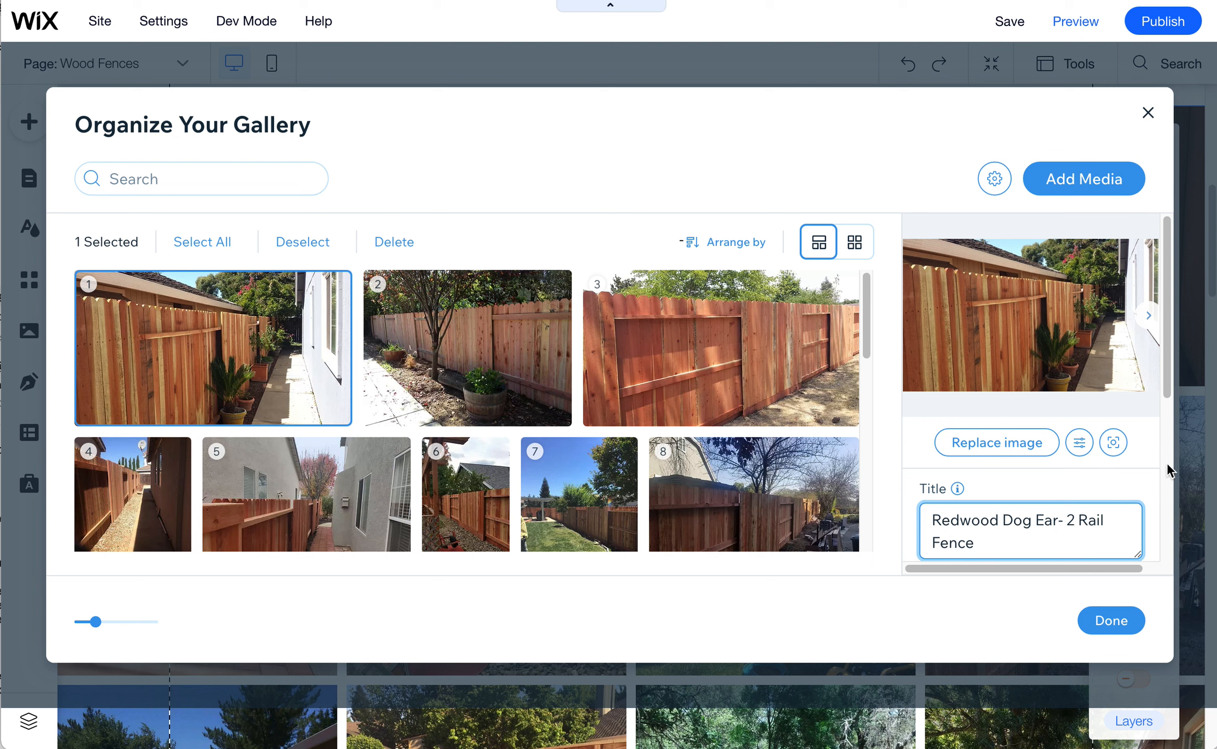
{"action": "scroll", "coordinate": [1168, 494], "scroll_direction": "down", "scroll_amount": 4}
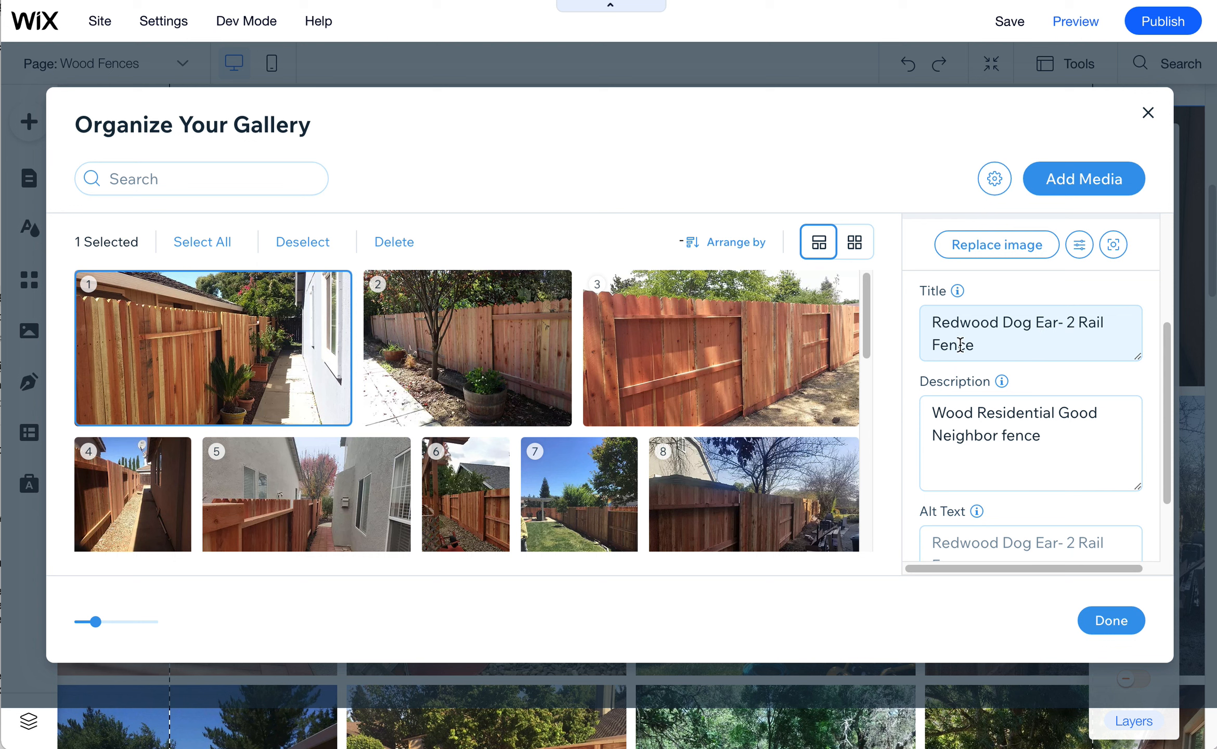
{"action": "left_click", "coordinate": [995, 179]}
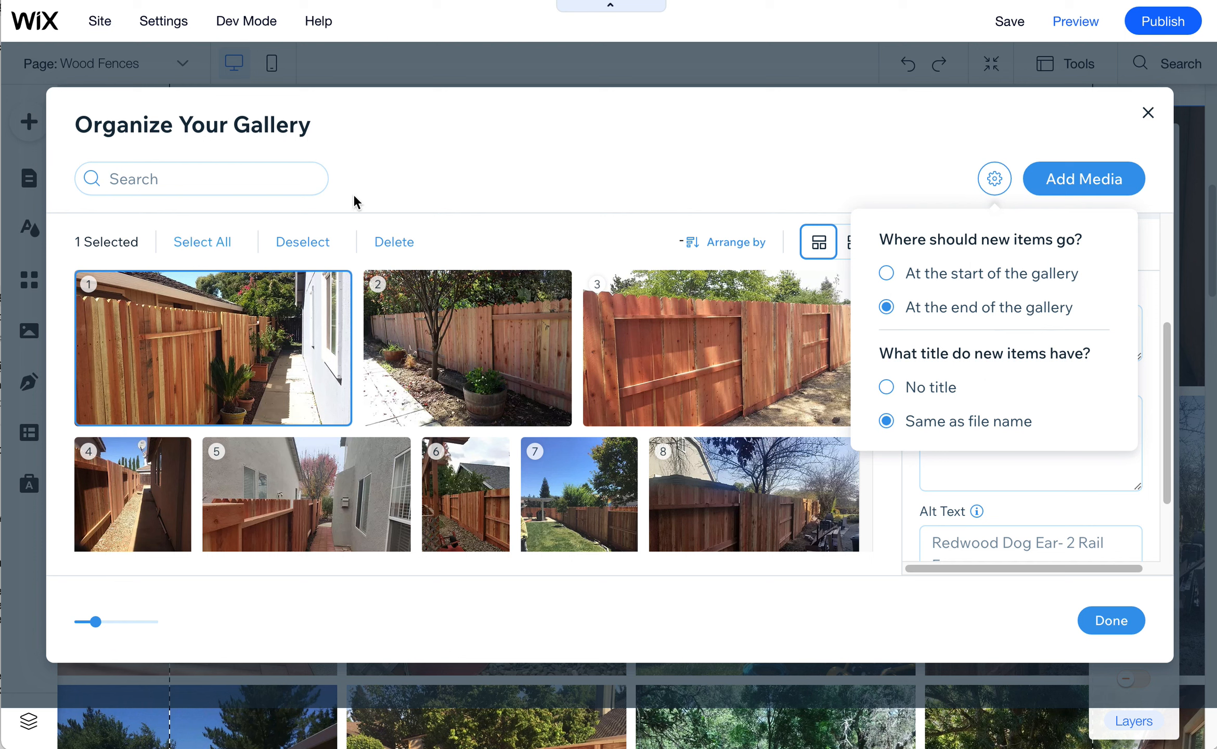
Start adding gallery media from the site files and select the chain-link fence photo with the gravel and lawn
{"action": "left_click", "coordinate": [1107, 183]}
{"action": "left_click", "coordinate": [1072, 229]}
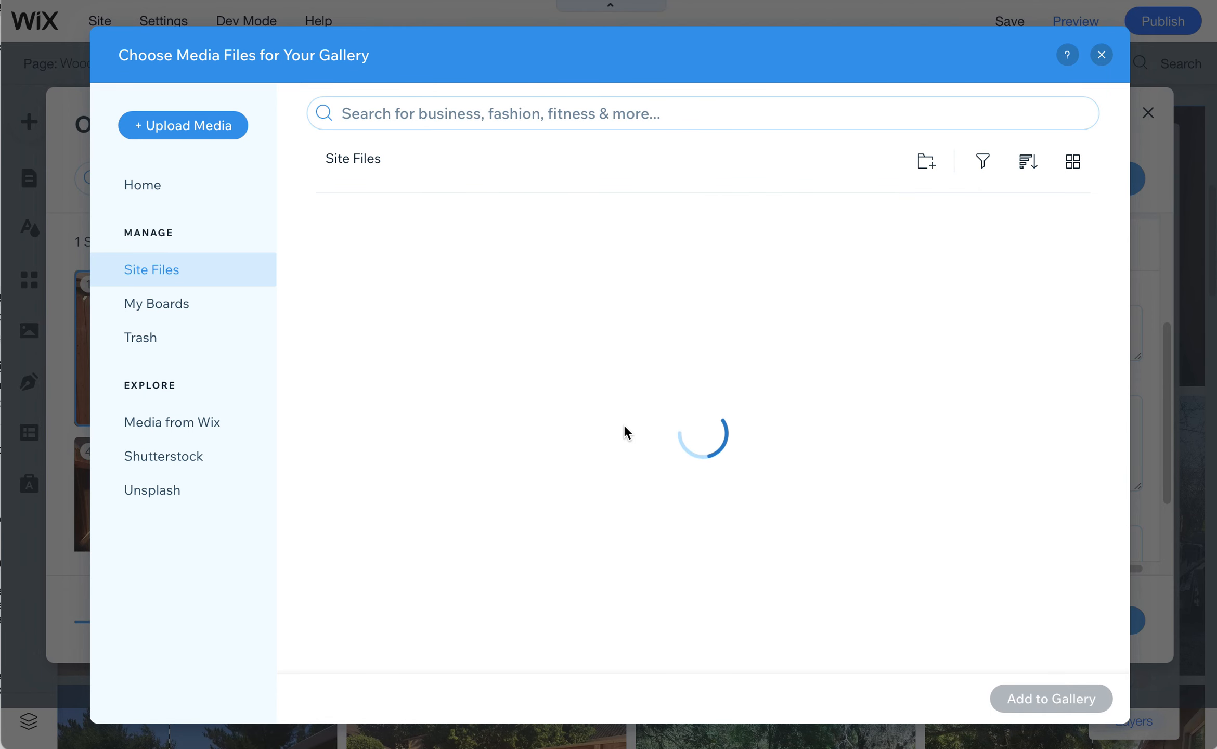
{"action": "left_click", "coordinate": [711, 484]}
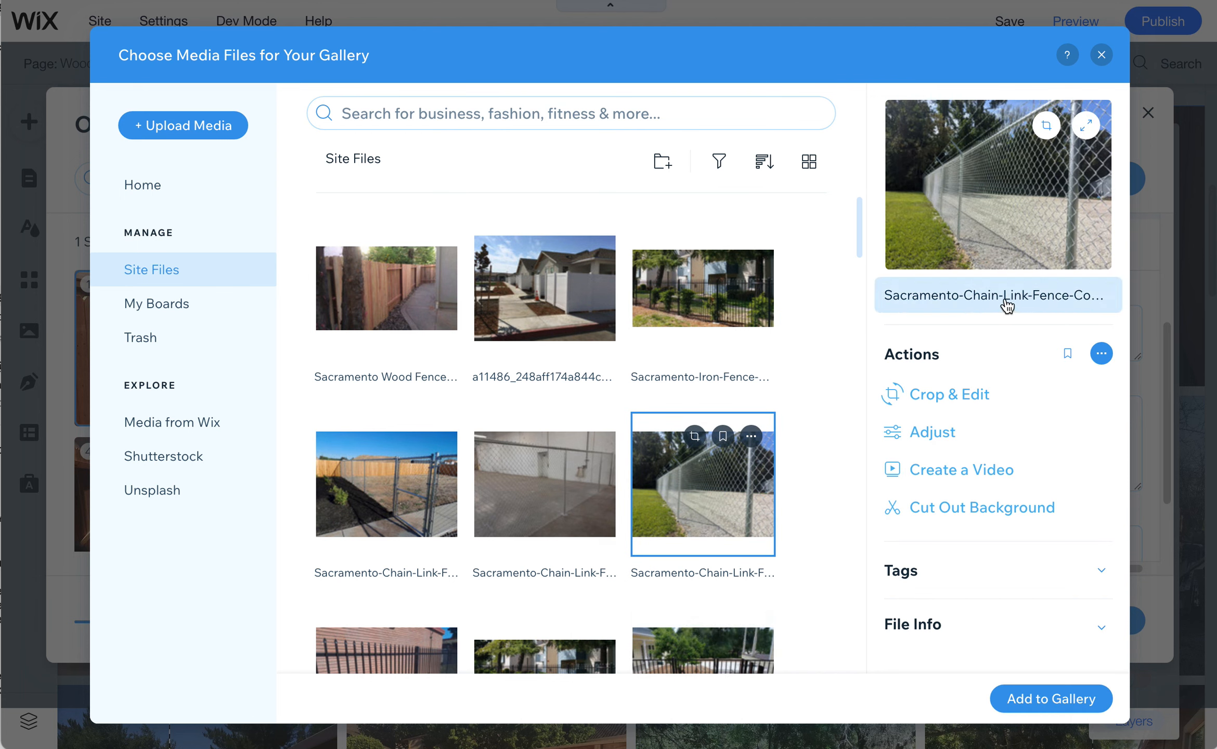
Clean up the chain-link photo's file name: drop the .jpg extension, separate "Company" from "chain" and remove the hyphens around "Chain" and "Link"
{"action": "left_click", "coordinate": [957, 295]}
{"action": "left_click", "coordinate": [942, 294]}
{"action": "key", "text": "BackSpace"}
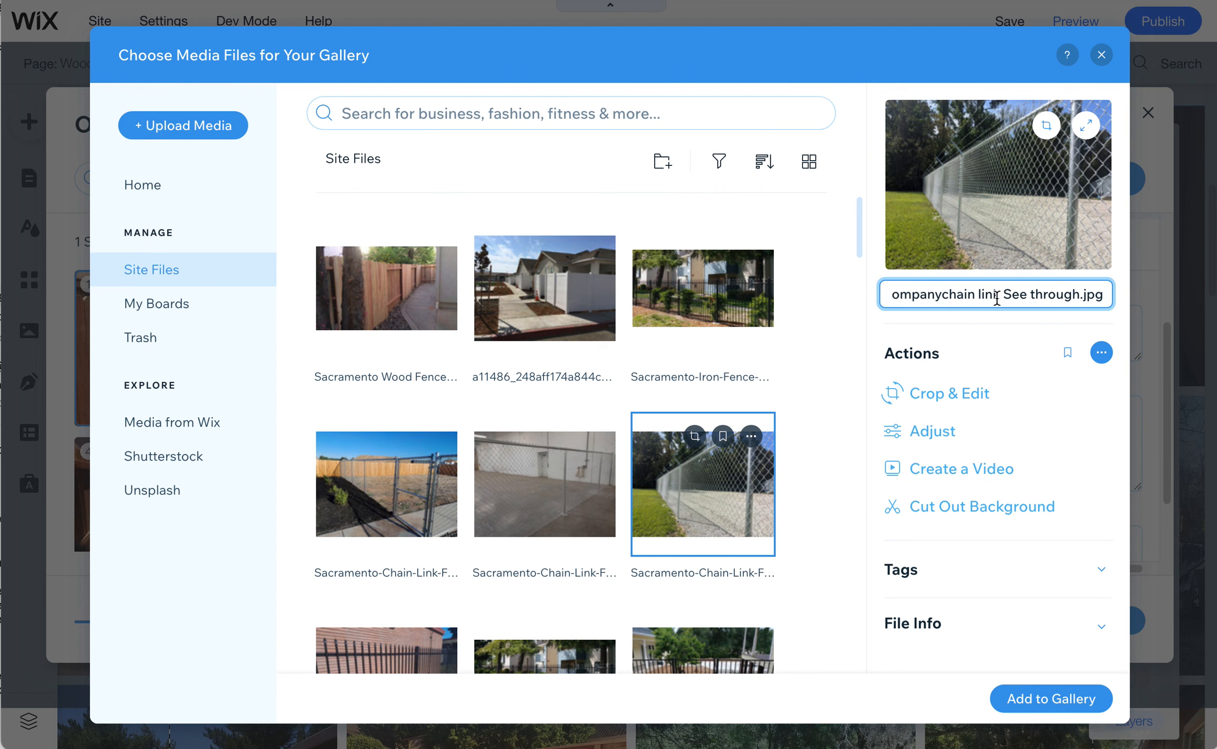
{"action": "left_click_drag", "start_coordinate": [1088, 297], "coordinate": [1135, 329]}
{"action": "key", "text": "BackSpace"}
{"action": "key", "text": "BackSpace"}
{"action": "key", "text": "Up"}
{"action": "left_click", "coordinate": [972, 294]}
{"action": "key", "text": "BackSpace"}
{"action": "left_click", "coordinate": [1012, 294]}
{"action": "key", "text": "BackSpace"}
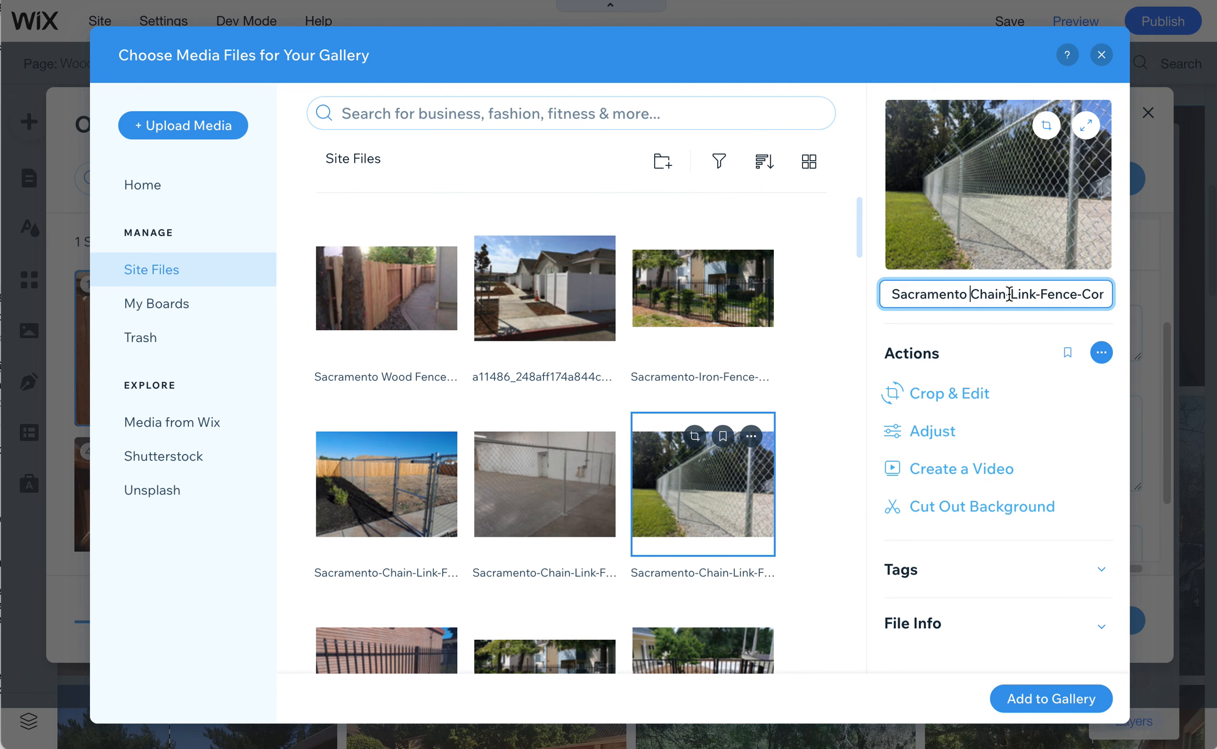
{"action": "left_click", "coordinate": [1042, 294]}
{"action": "key", "text": "BackSpace"}
{"action": "key", "text": "Return"}
{"action": "left_click", "coordinate": [1042, 293]}
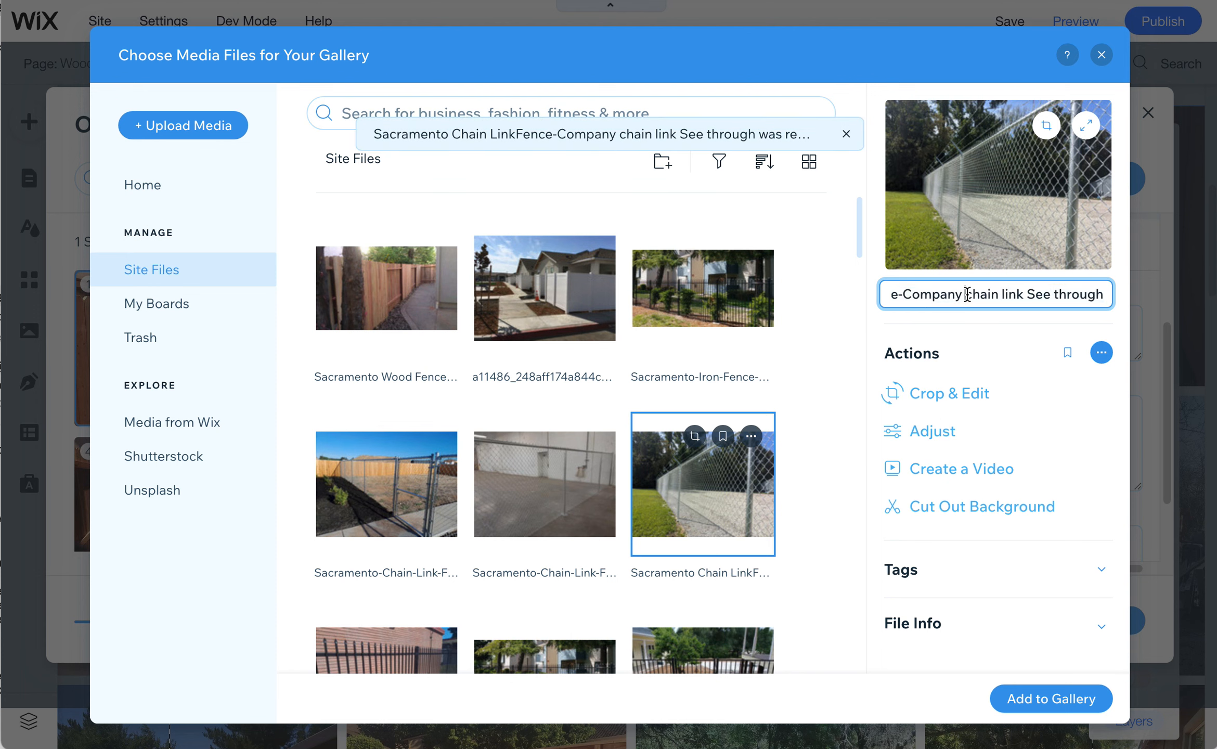
Correct the spacing and last hyphen so the file name reads "Sacramento Chain Link Fence Company chain link See through"
{"action": "left_click", "coordinate": [1028, 293]}
{"action": "key", "text": "Left"}
{"action": "key", "text": "Up"}
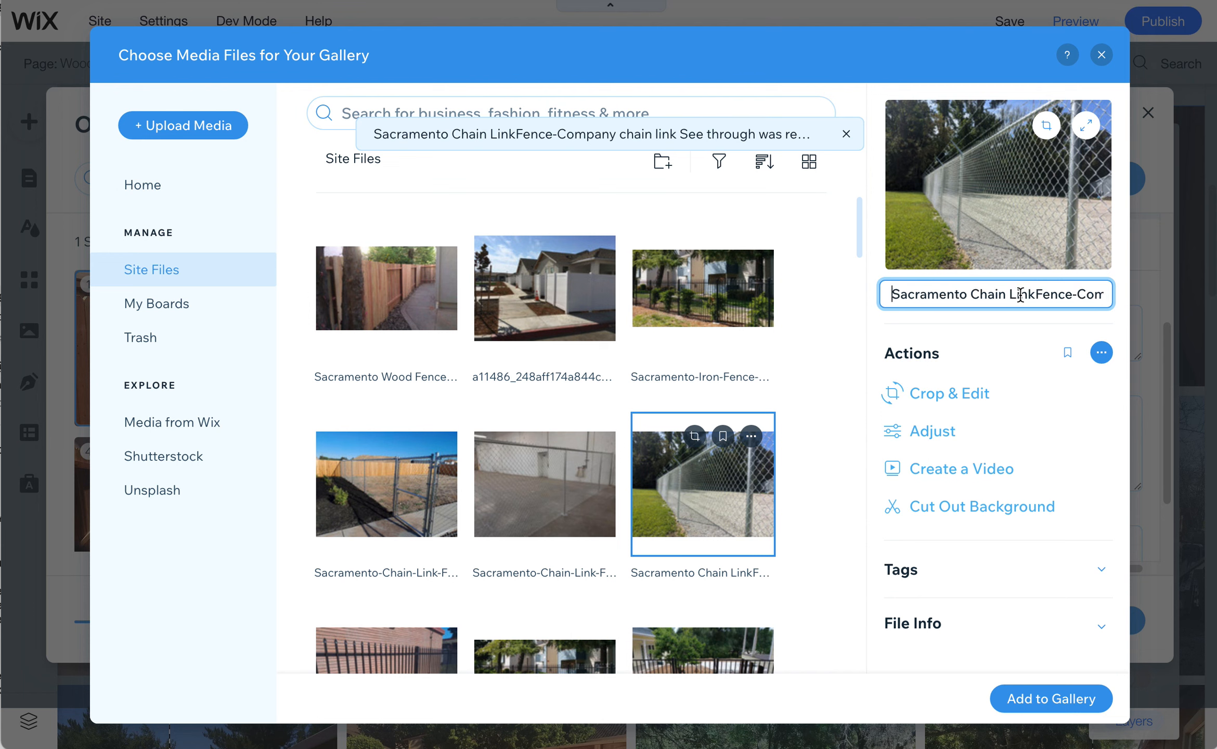
{"action": "left_click", "coordinate": [1033, 291]}
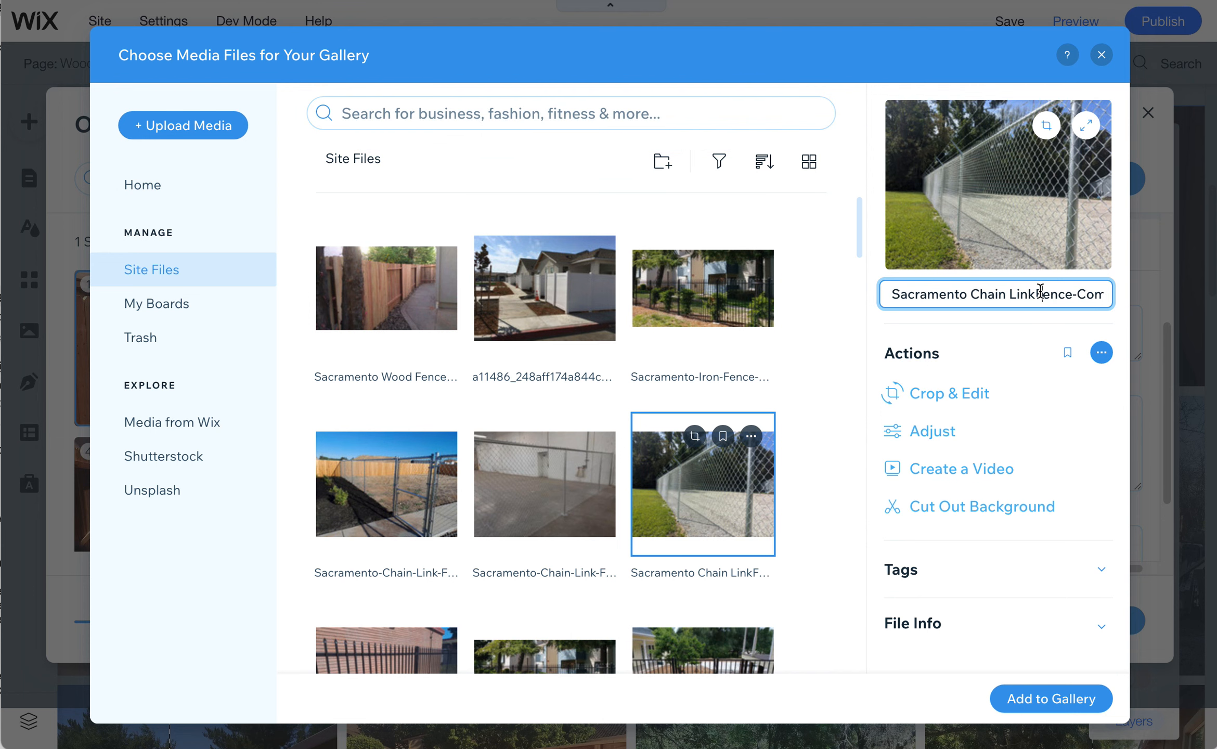
{"action": "key", "text": "Down"}
{"action": "key", "text": "Up"}
{"action": "left_click", "coordinate": [1039, 295]}
{"action": "left_click", "coordinate": [1081, 293]}
{"action": "key", "text": "BackSpace"}
Add the renamed chain-link photo to the wood fence gallery and check its title and alt text
{"action": "left_click", "coordinate": [1014, 705]}
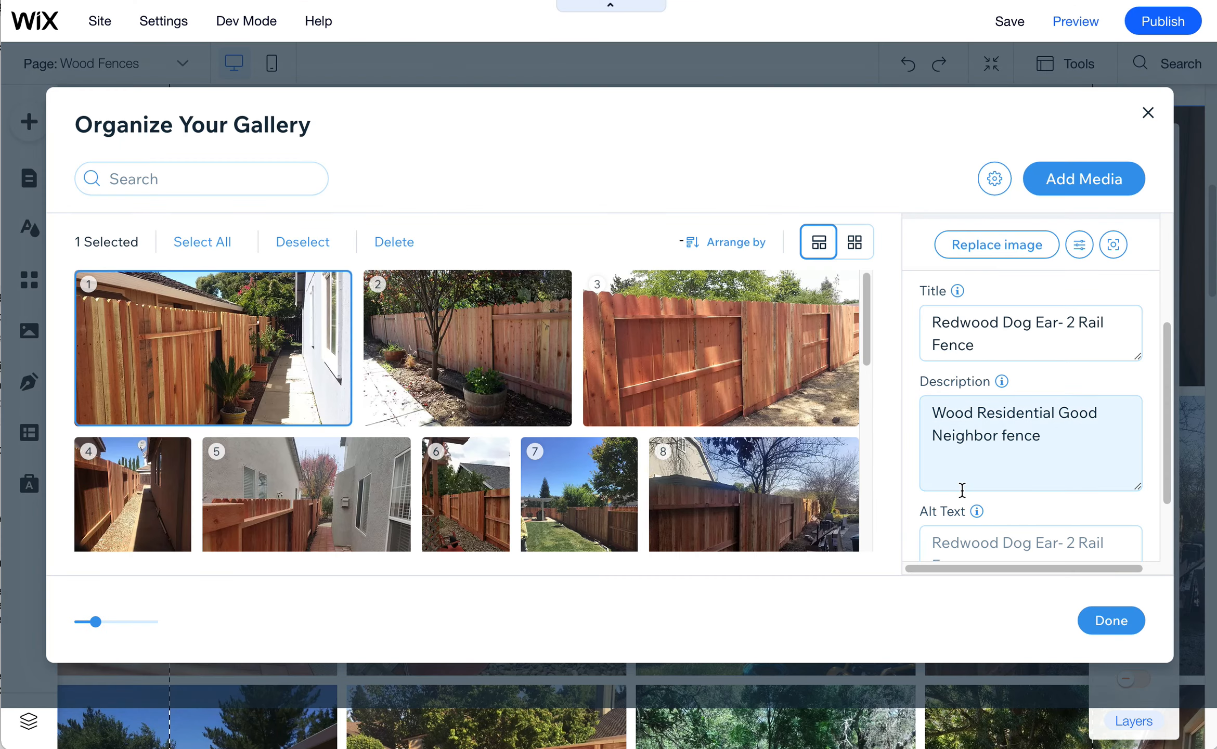
{"action": "left_click", "coordinate": [778, 460]}
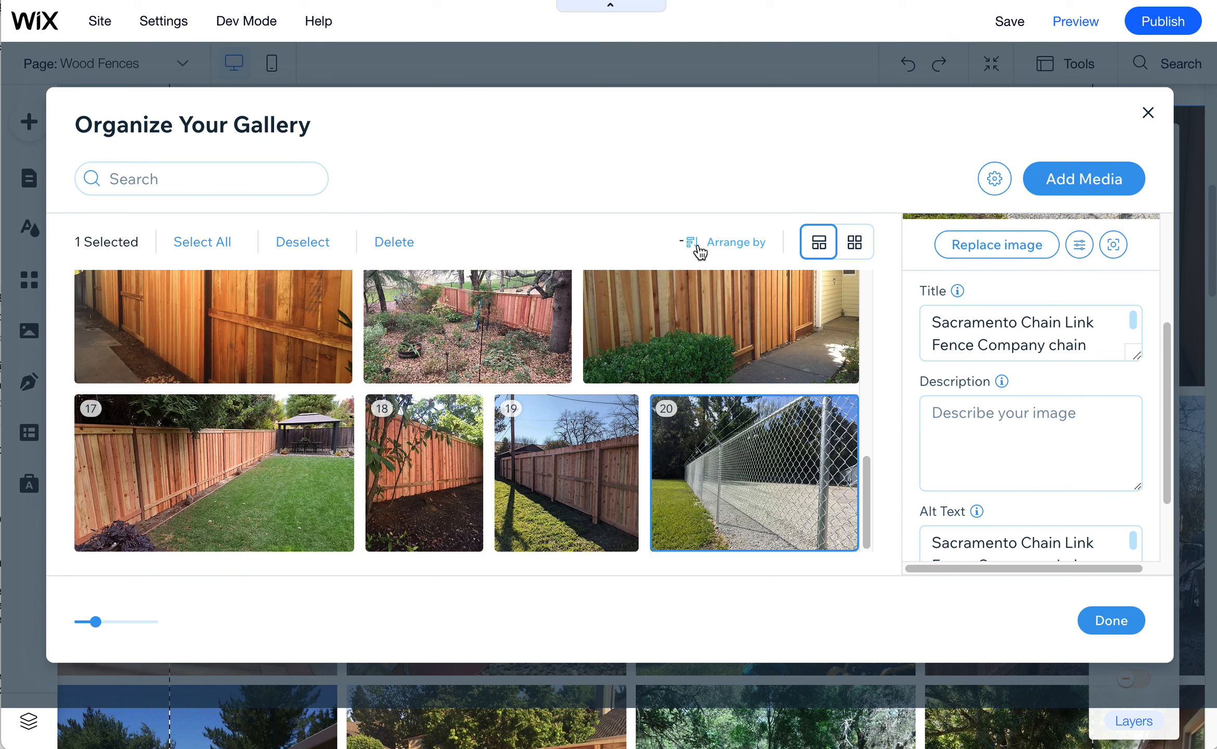
{"action": "mouse_move", "coordinate": [806, 416]}
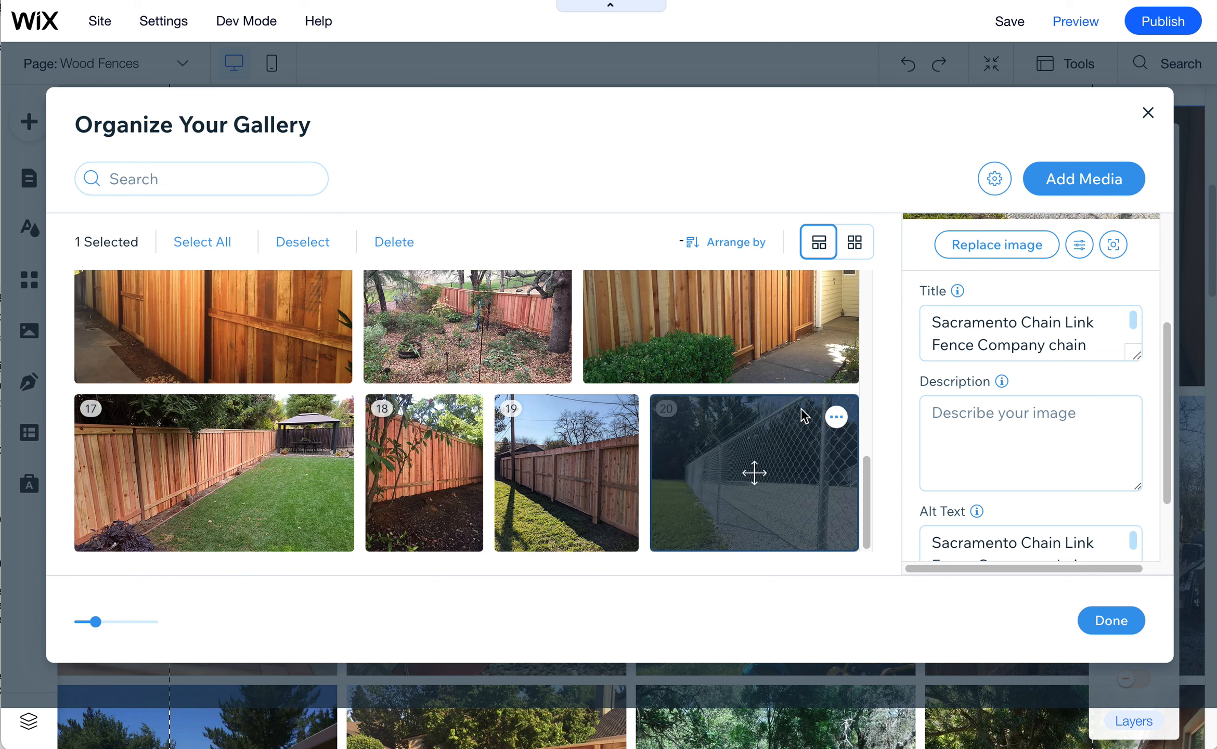
{"action": "left_click", "coordinate": [990, 338]}
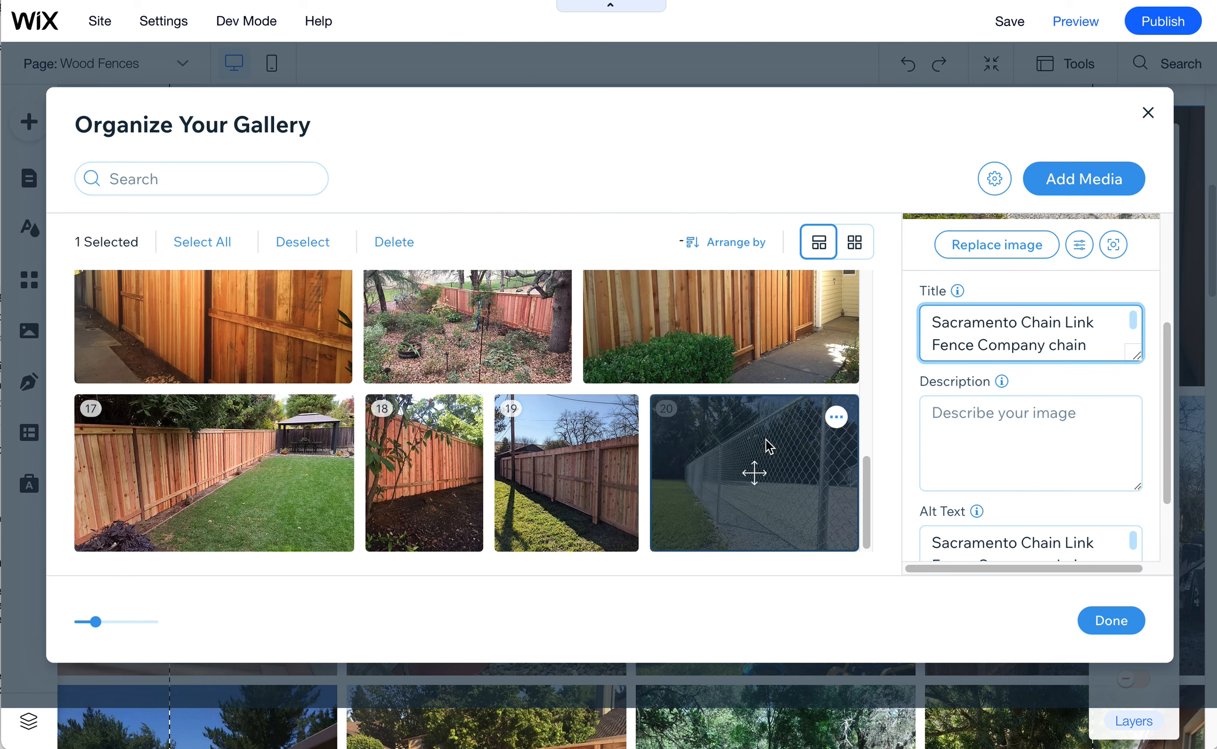
Remove the chain-link photo from the wood fence gallery and close the gallery organizer
{"action": "left_click", "coordinate": [836, 417]}
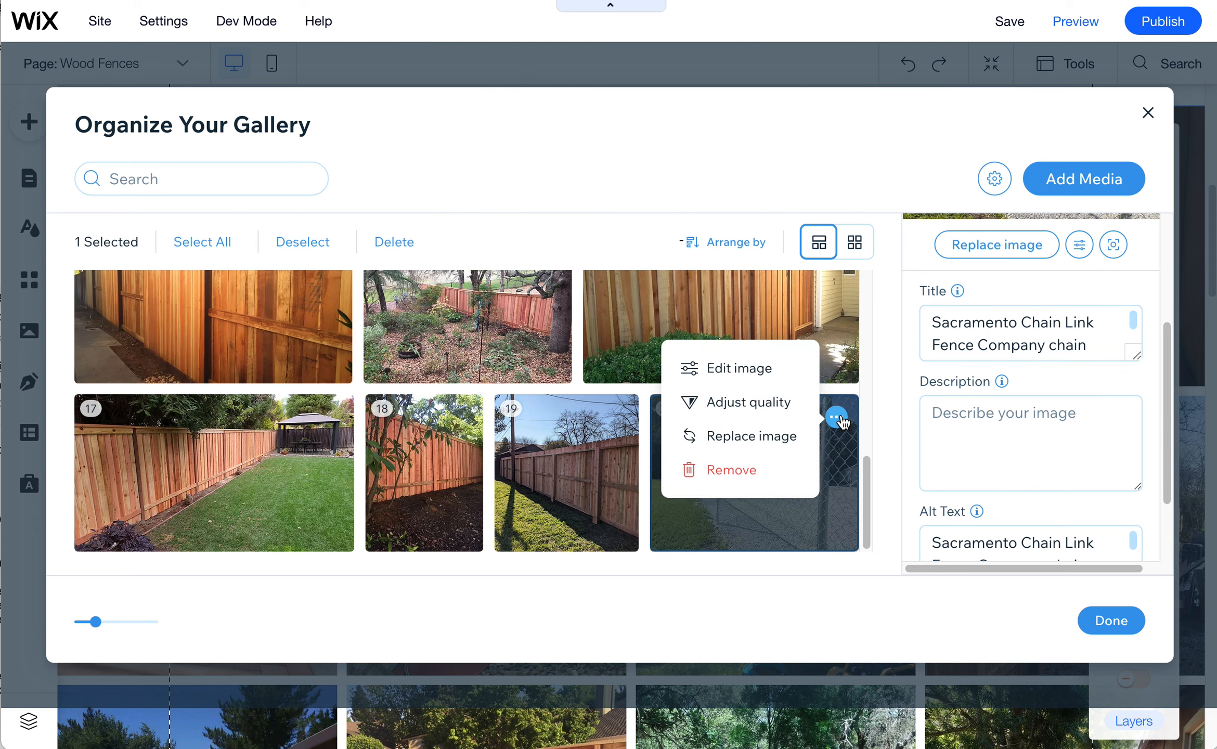
{"action": "left_click", "coordinate": [731, 470]}
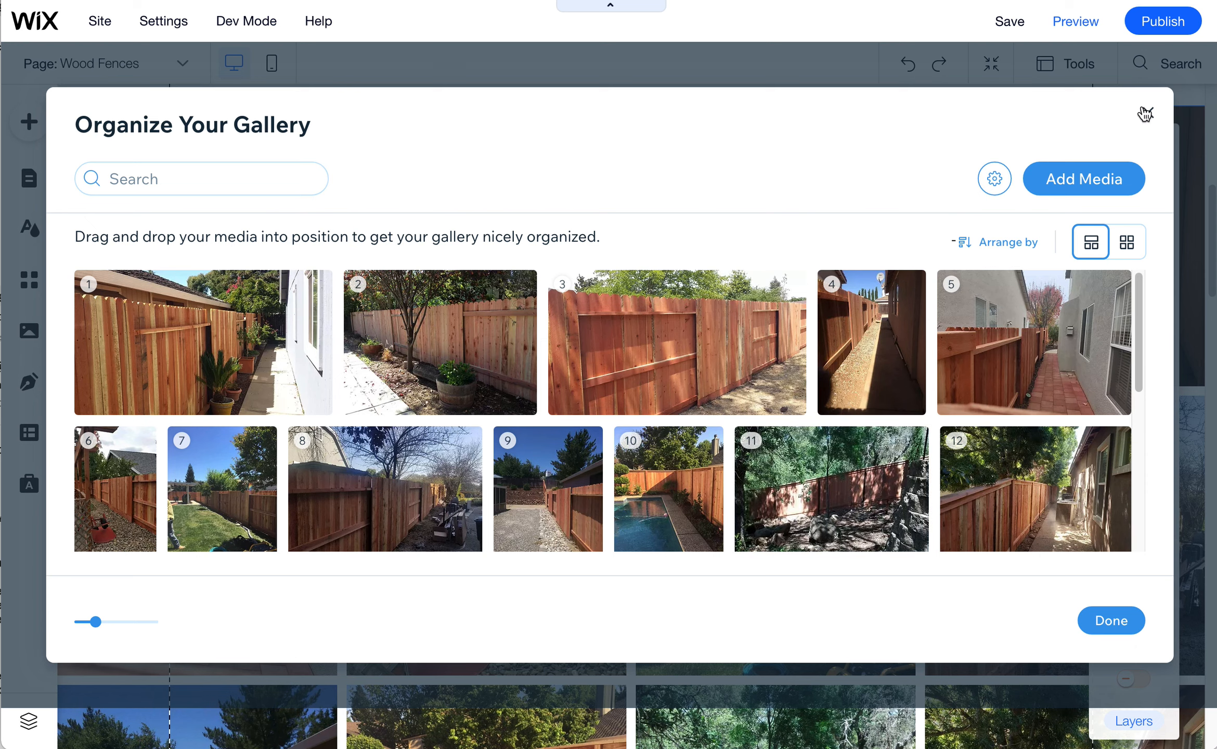
{"action": "left_click", "coordinate": [1146, 113]}
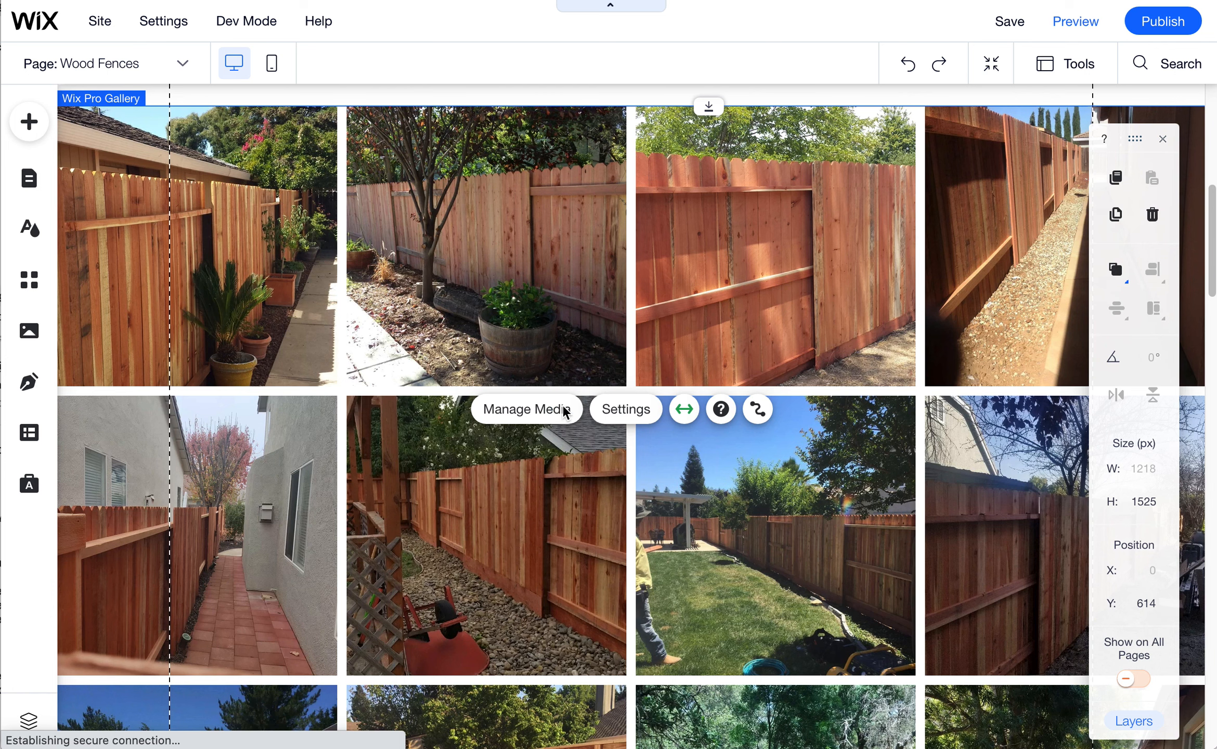
Review the second wood fence gallery photo's title, description and alt text in the gallery organizer, then close it
{"action": "left_click", "coordinate": [546, 408]}
{"action": "left_click", "coordinate": [508, 391]}
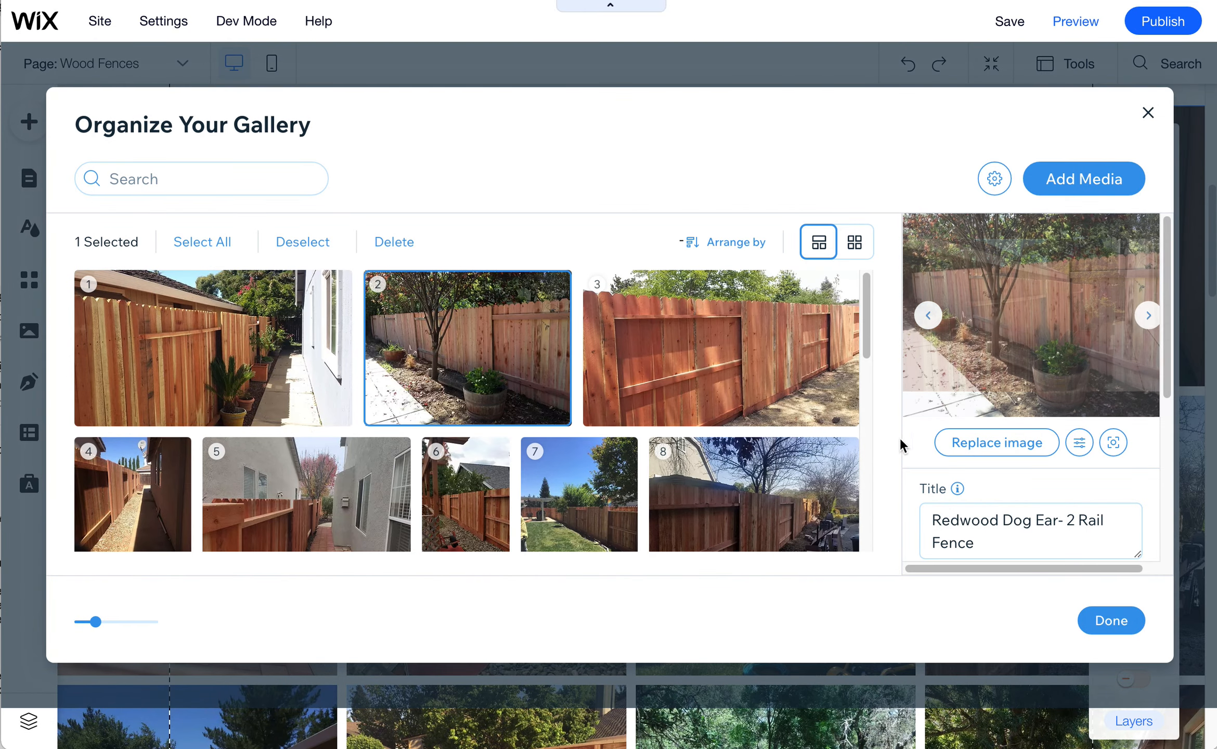
{"action": "left_click_drag", "start_coordinate": [1174, 331], "coordinate": [1181, 464]}
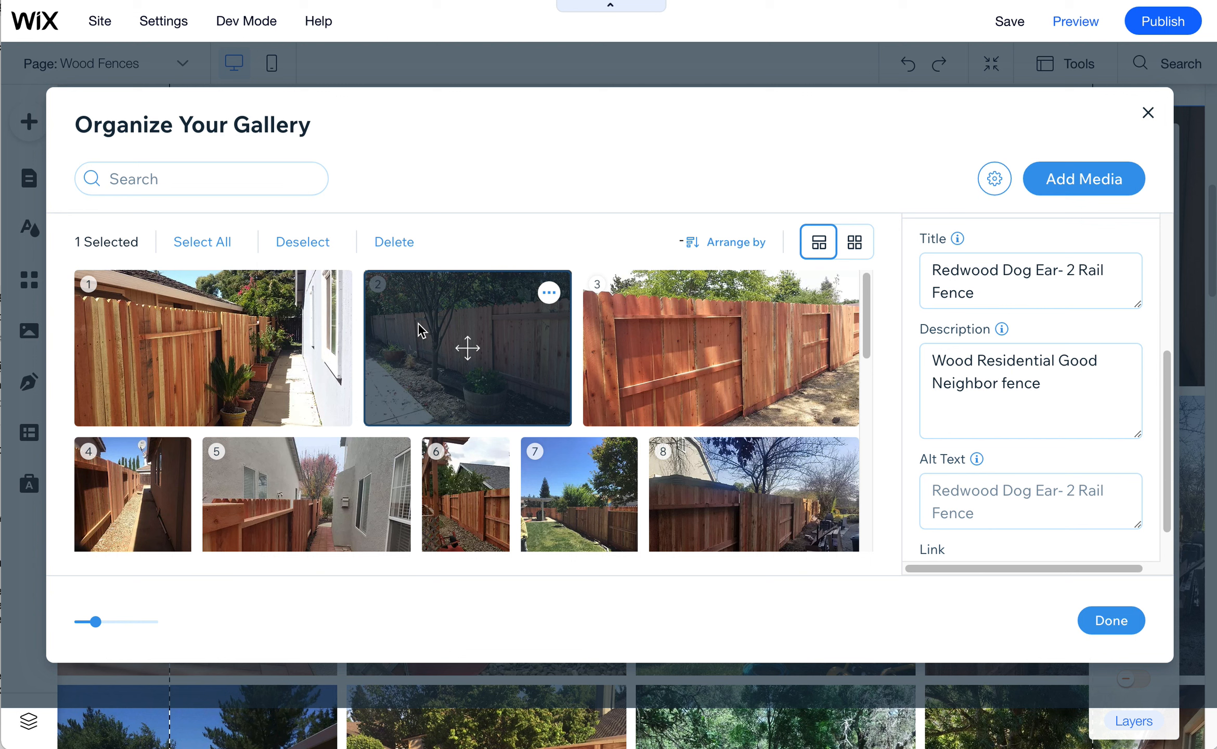
{"action": "left_click", "coordinate": [552, 293]}
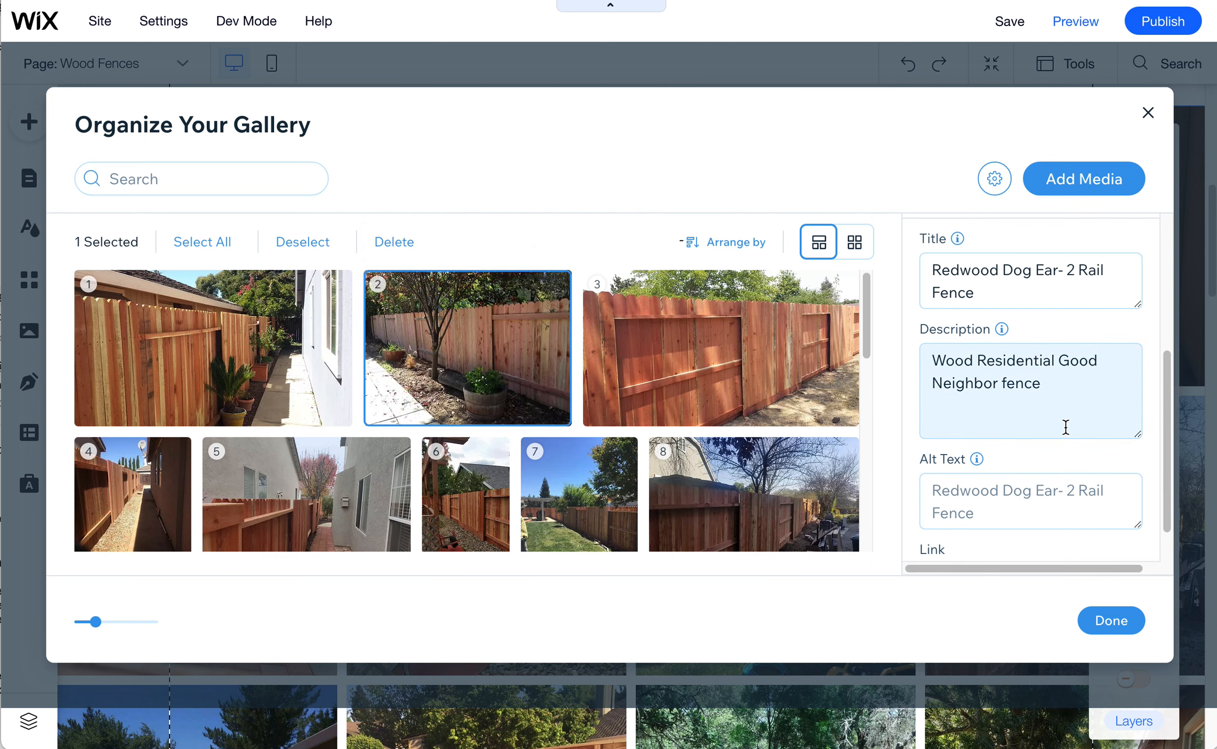
{"action": "left_click", "coordinate": [1112, 622]}
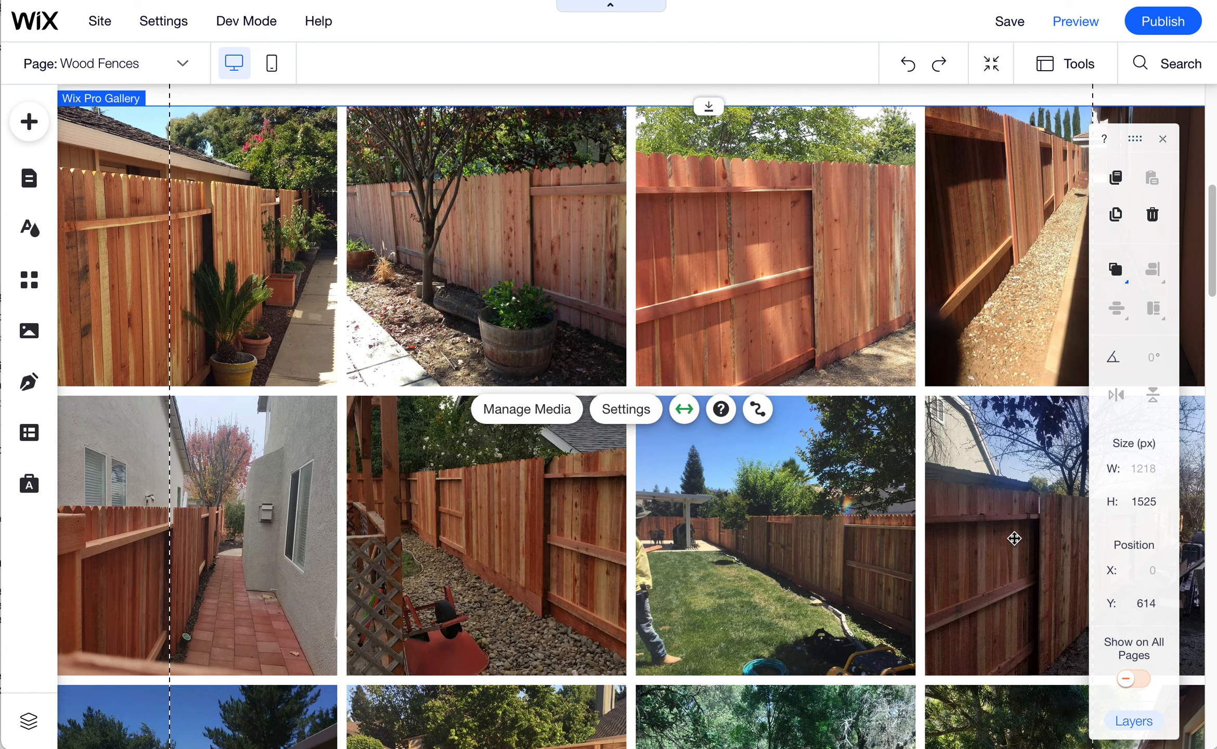
{"action": "scroll", "coordinate": [1014, 538], "scroll_direction": "up", "scroll_amount": 10}
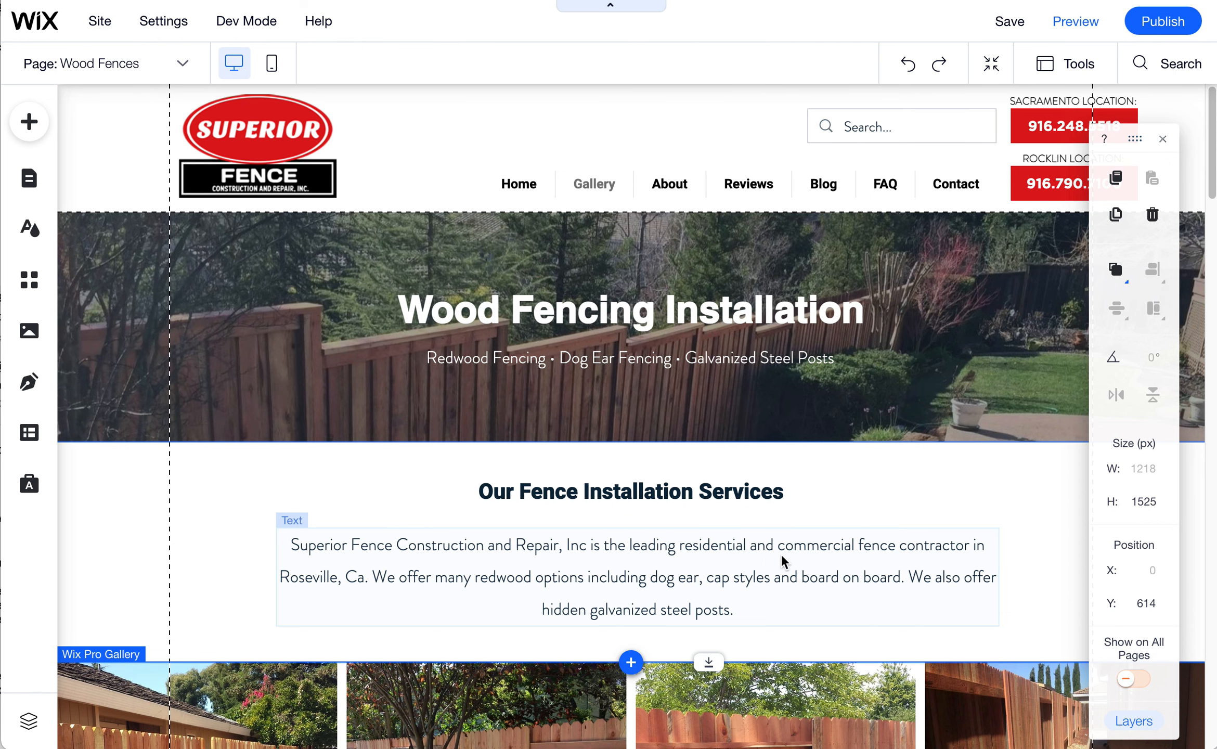
{"action": "scroll", "coordinate": [835, 559], "scroll_direction": "down", "scroll_amount": 3}
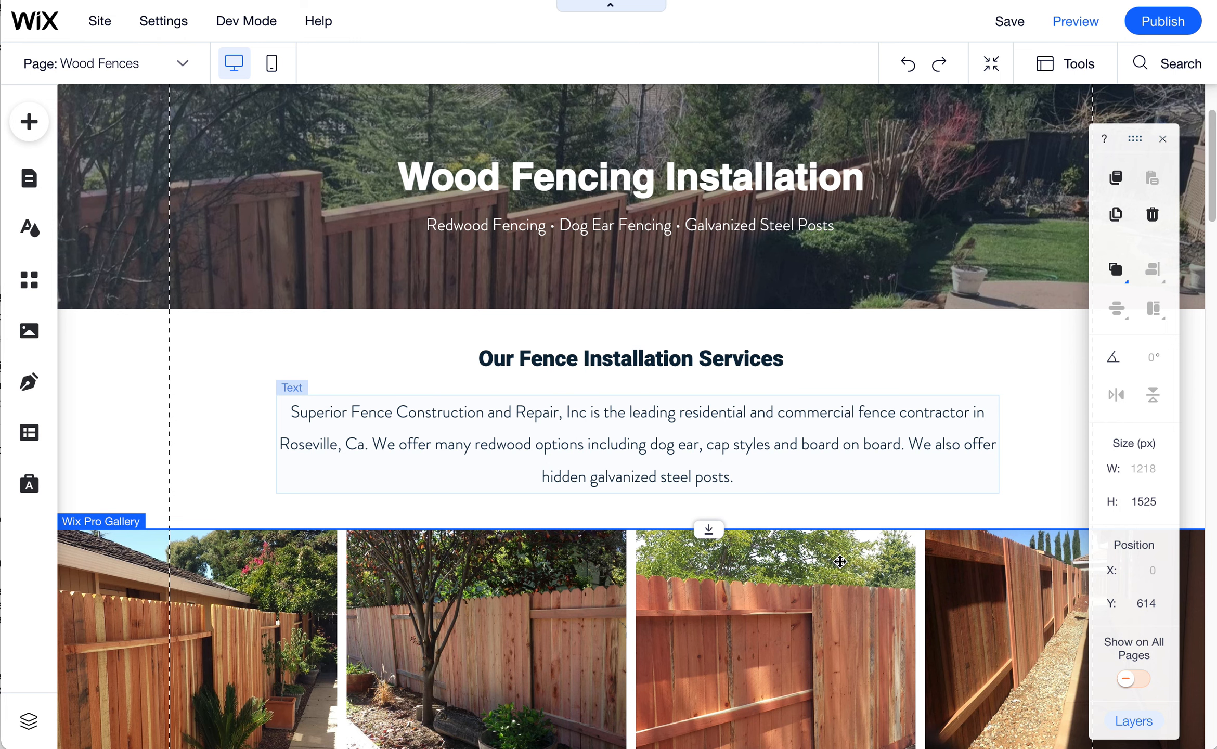
{"action": "scroll", "coordinate": [887, 543], "scroll_direction": "up", "scroll_amount": 3}
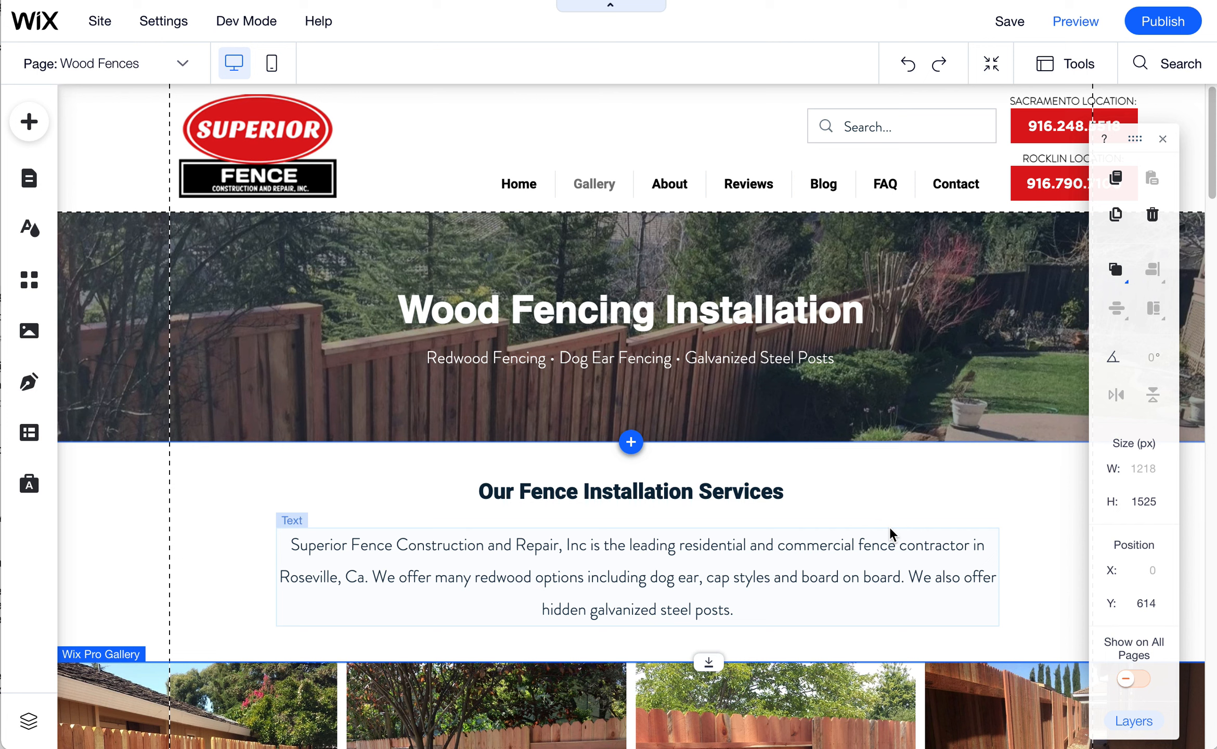
{"action": "scroll", "coordinate": [876, 524], "scroll_direction": "down", "scroll_amount": 8}
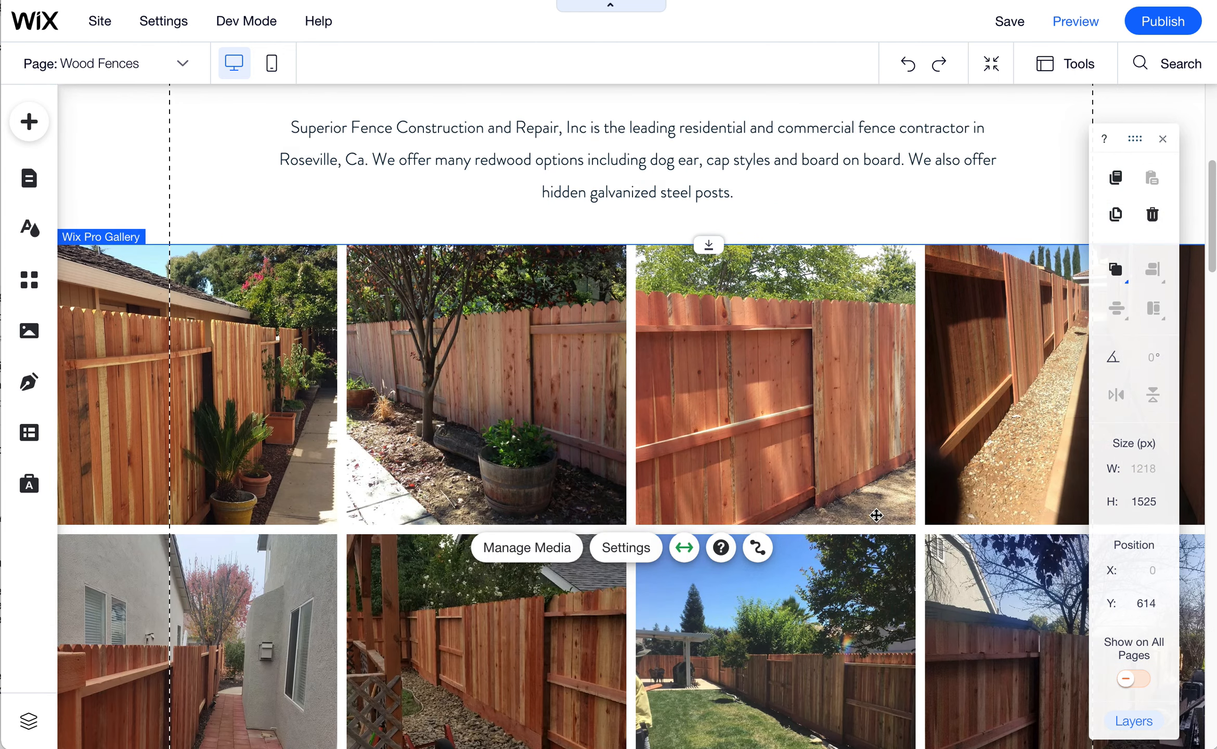
{"action": "scroll", "coordinate": [876, 514], "scroll_direction": "up", "scroll_amount": 8}
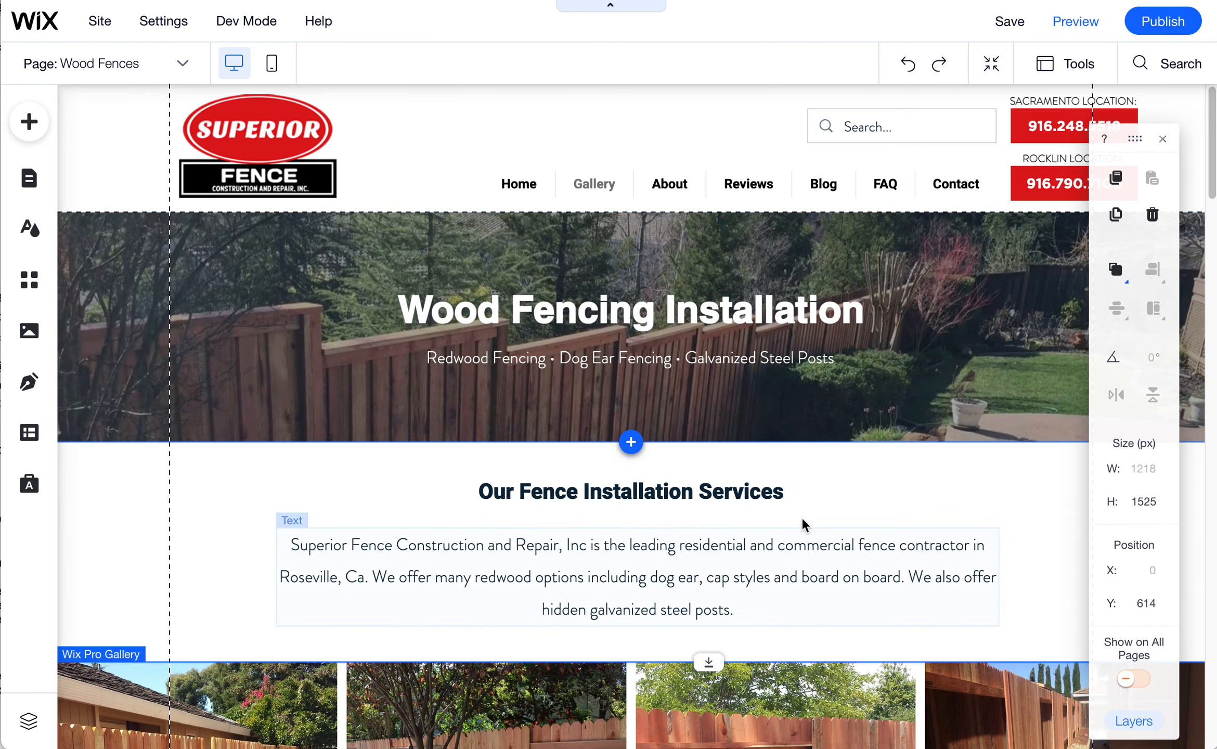
Switch to the Home page and look over the images in its fence installation services section
{"action": "left_click", "coordinate": [103, 66]}
{"action": "left_click", "coordinate": [91, 231]}
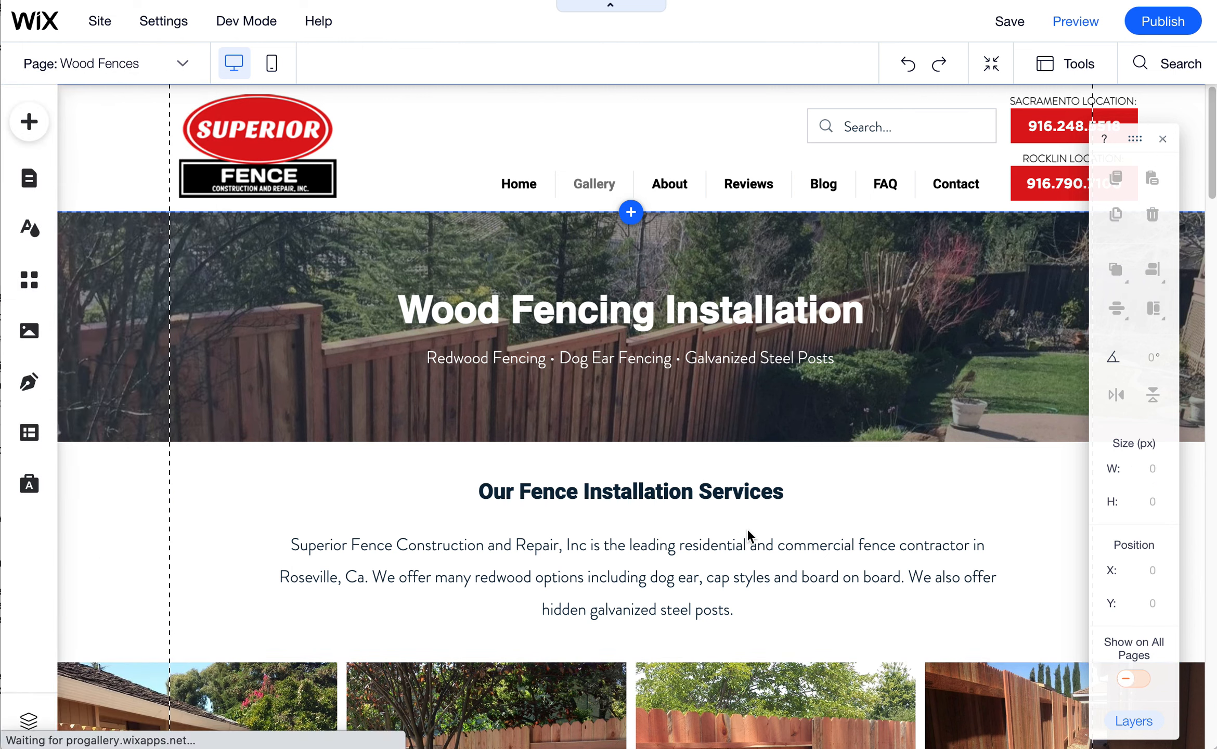
{"action": "scroll", "coordinate": [885, 537], "scroll_direction": "down", "scroll_amount": 10}
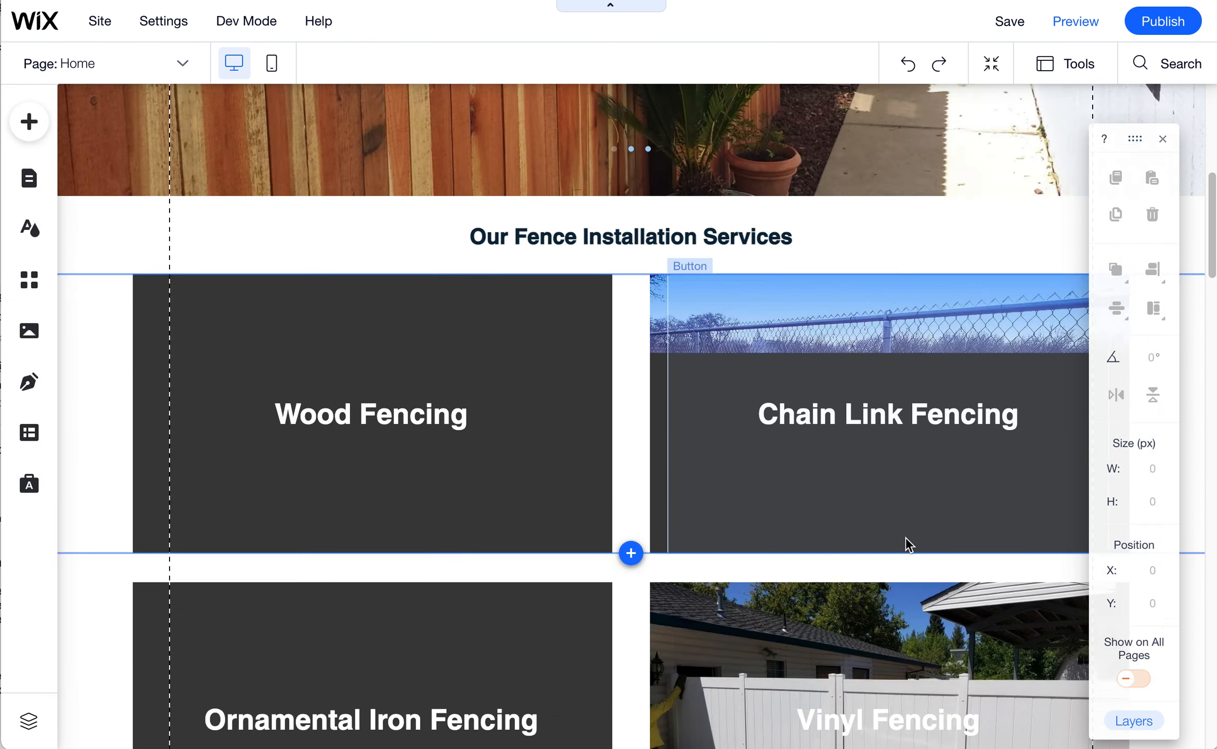
{"action": "scroll", "coordinate": [907, 544], "scroll_direction": "down", "scroll_amount": 12}
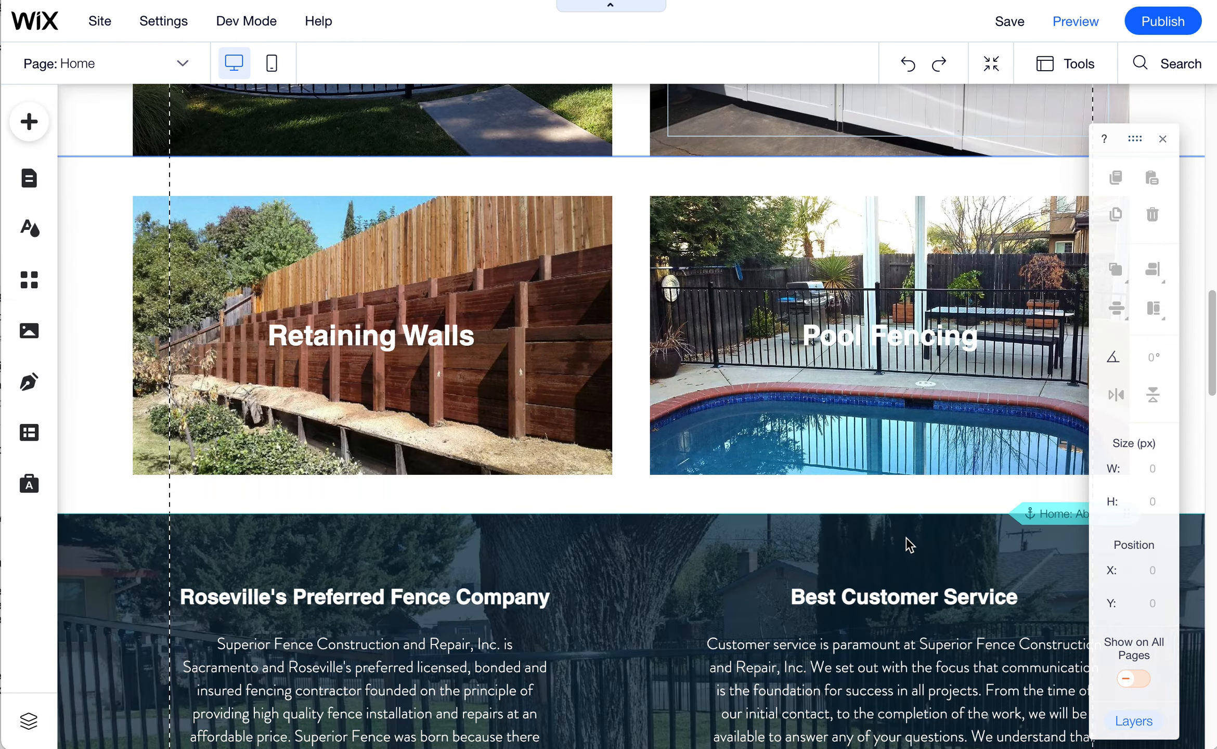
{"action": "scroll", "coordinate": [907, 539], "scroll_direction": "up", "scroll_amount": 20}
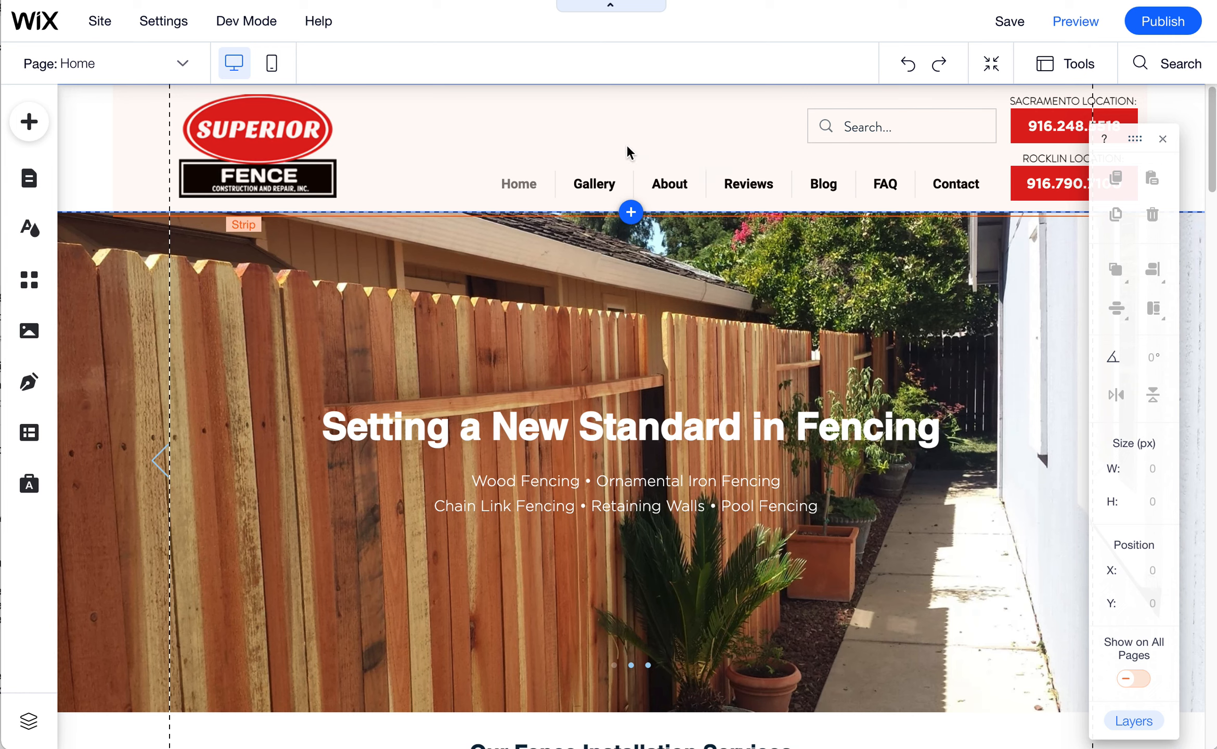
Switch to the mobile layout and examine how the Home page's service images, text sections and blog list stack
{"action": "left_click", "coordinate": [270, 76]}
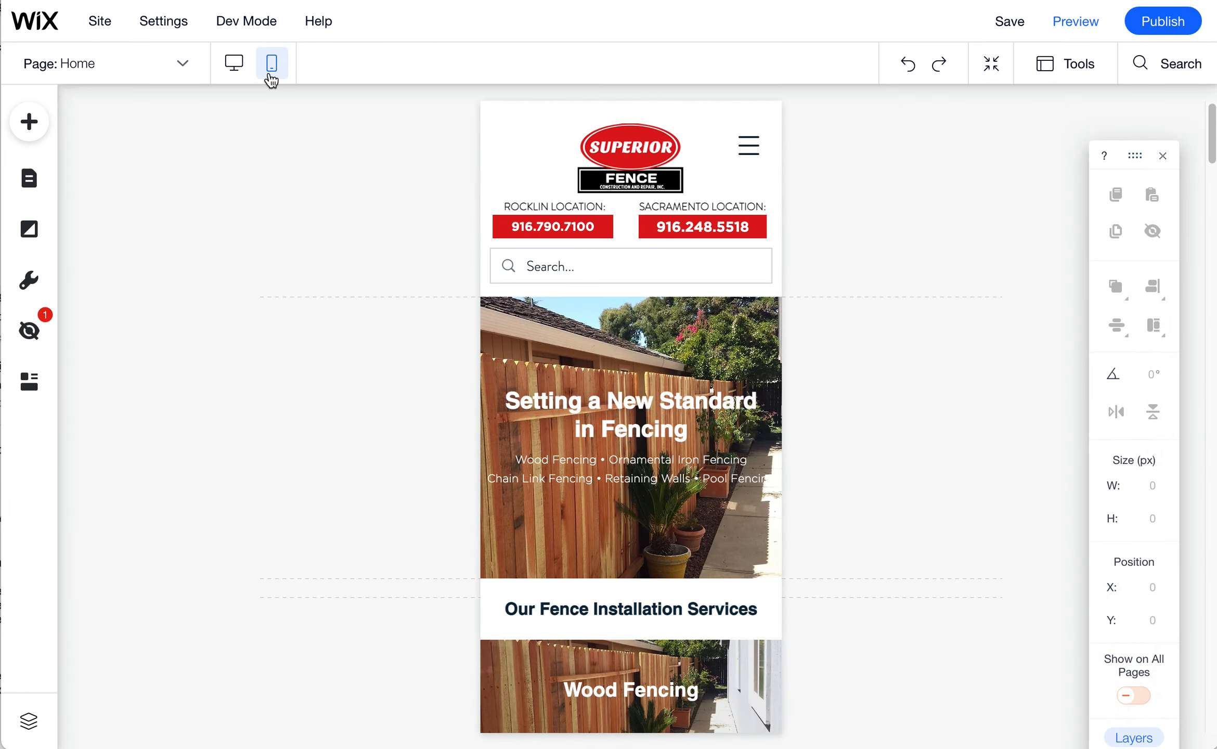
{"action": "scroll", "coordinate": [682, 508], "scroll_direction": "down", "scroll_amount": 12}
{"action": "scroll", "coordinate": [679, 504], "scroll_direction": "down", "scroll_amount": 6}
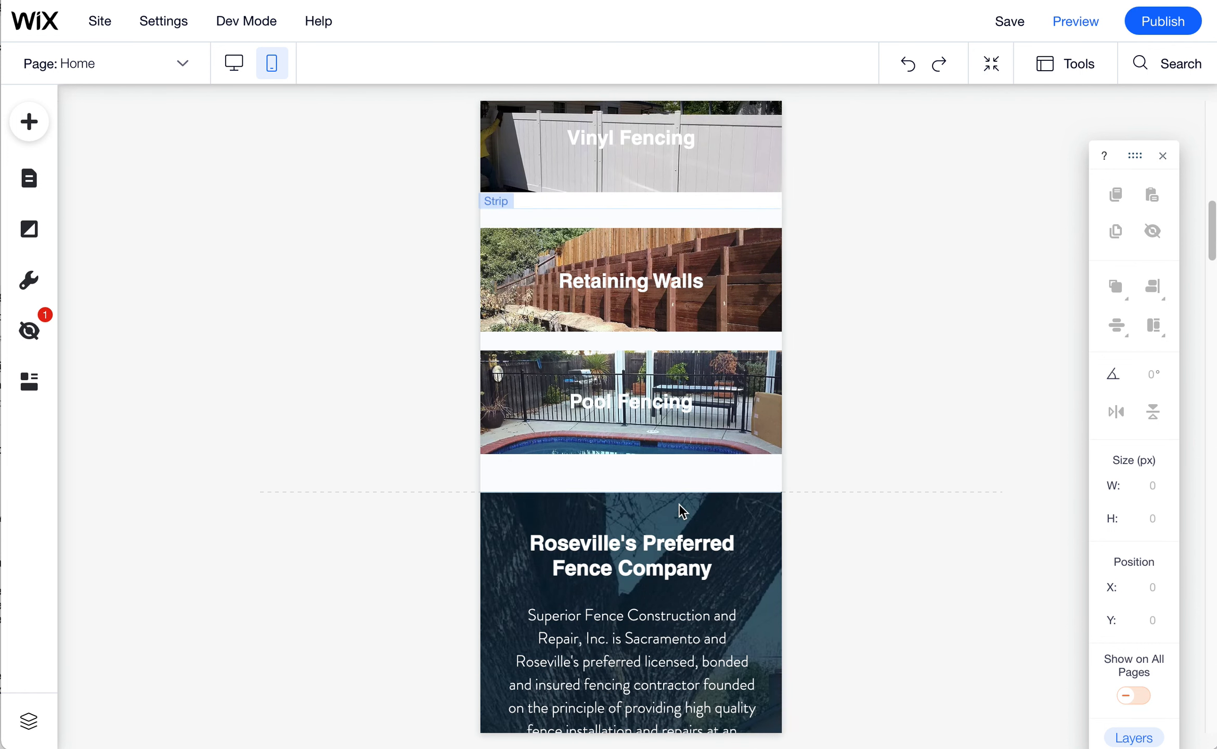
{"action": "left_click", "coordinate": [704, 450]}
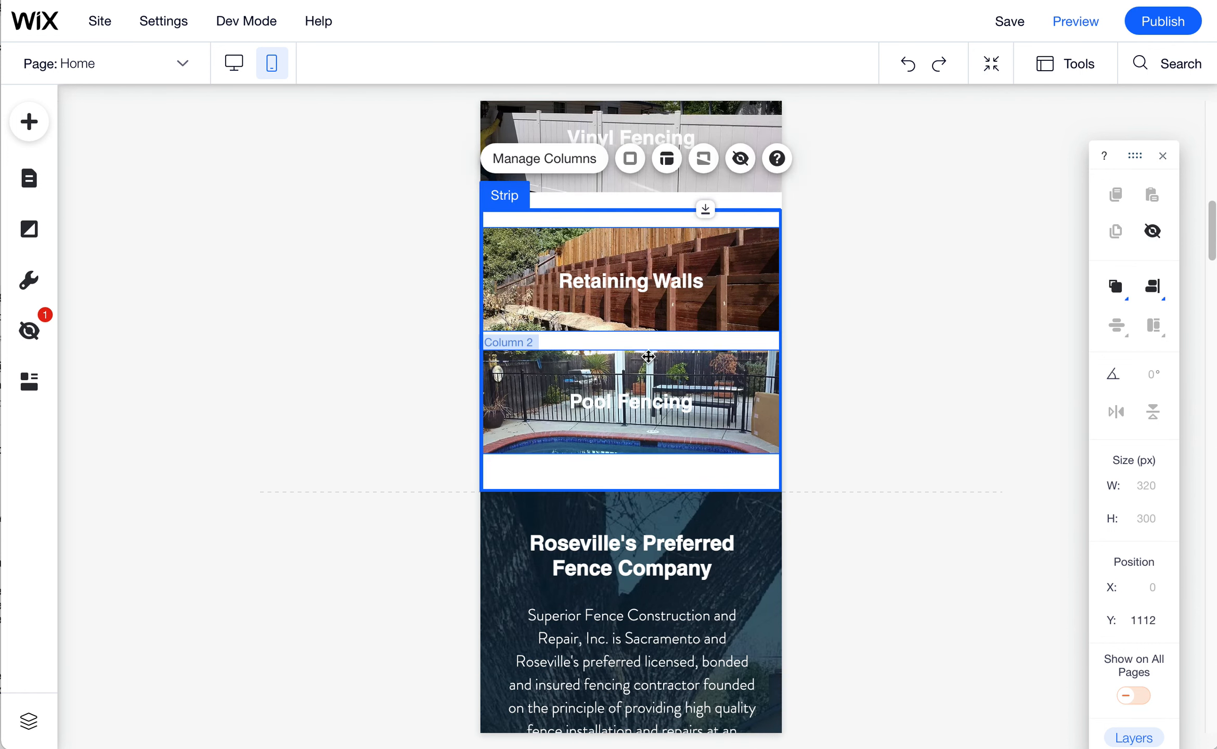
{"action": "scroll", "coordinate": [716, 462], "scroll_direction": "up", "scroll_amount": 14}
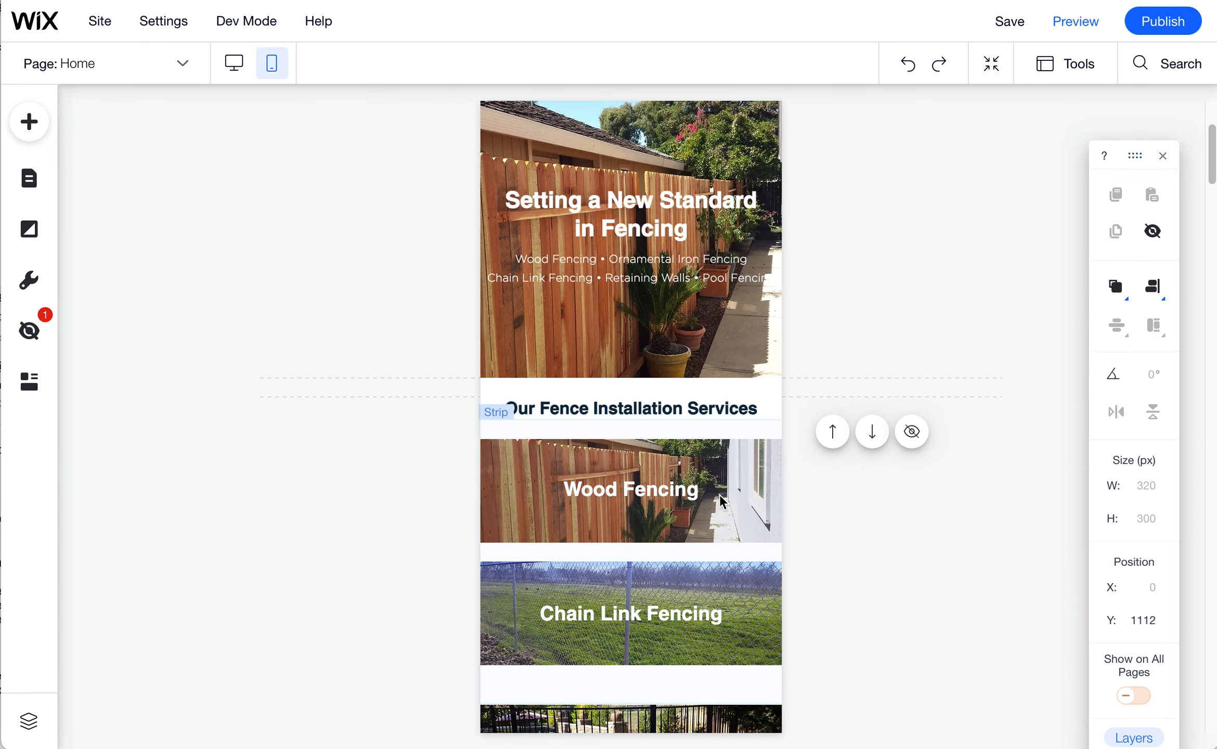
{"action": "scroll", "coordinate": [716, 493], "scroll_direction": "down", "scroll_amount": 20}
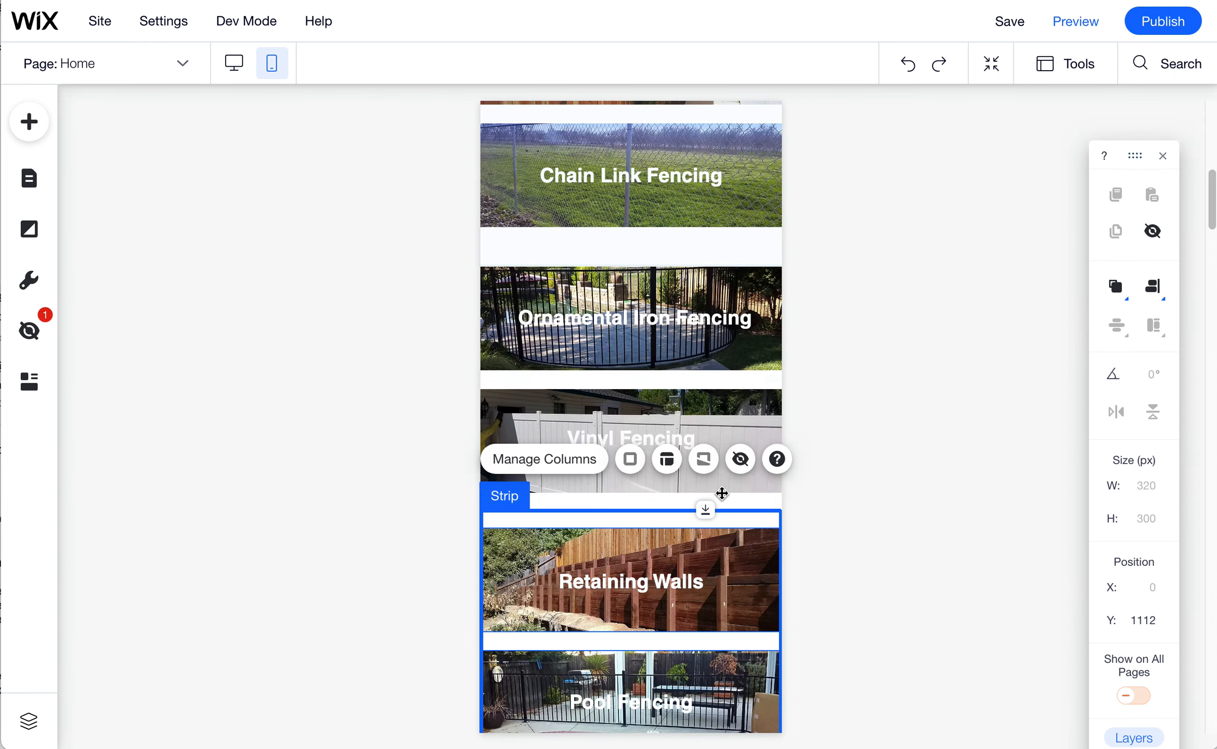
{"action": "scroll", "coordinate": [726, 499], "scroll_direction": "down", "scroll_amount": 20}
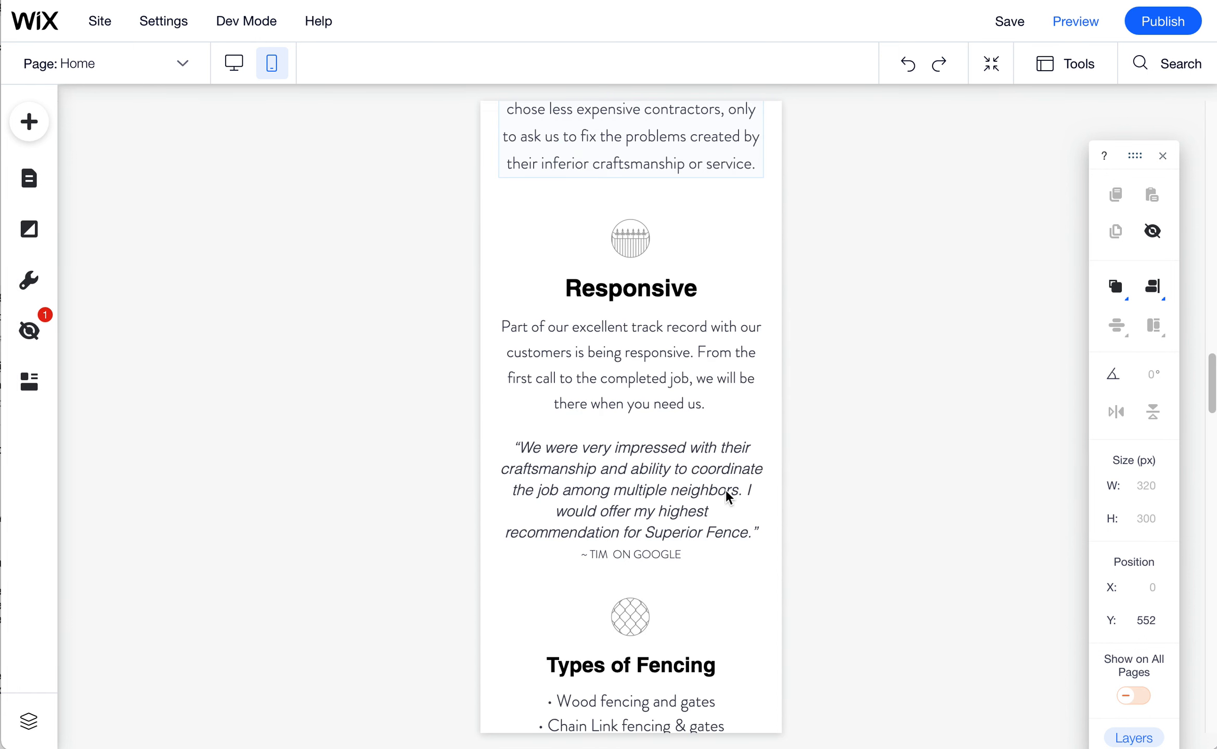
{"action": "scroll", "coordinate": [697, 411], "scroll_direction": "up", "scroll_amount": 3}
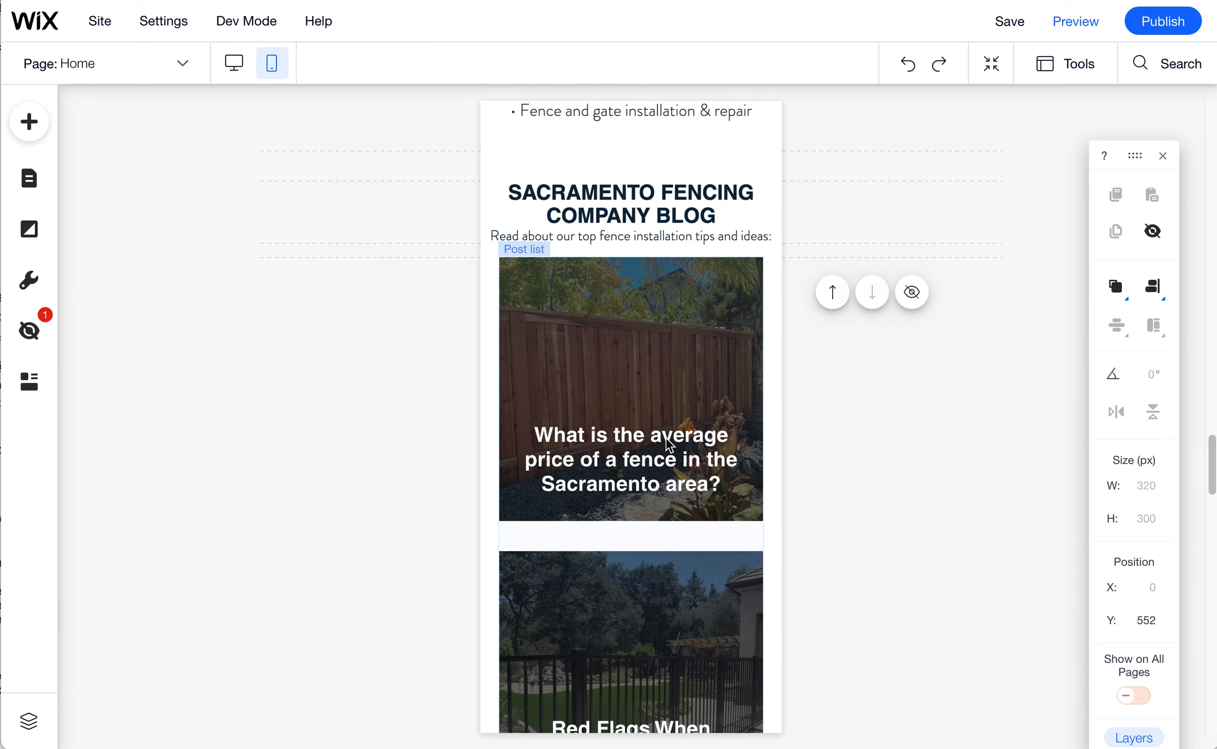
{"action": "scroll", "coordinate": [670, 447], "scroll_direction": "up", "scroll_amount": 15}
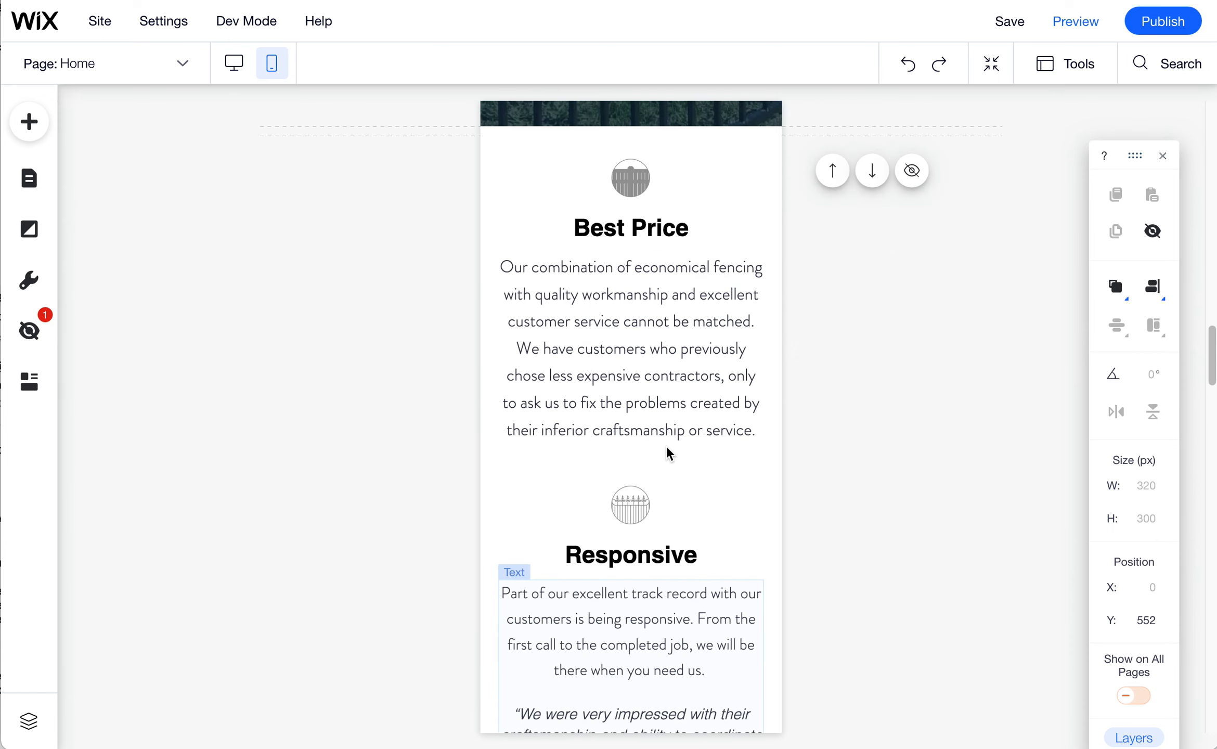
{"action": "scroll", "coordinate": [667, 453], "scroll_direction": "up", "scroll_amount": 6}
{"action": "scroll", "coordinate": [676, 520], "scroll_direction": "up", "scroll_amount": 5}
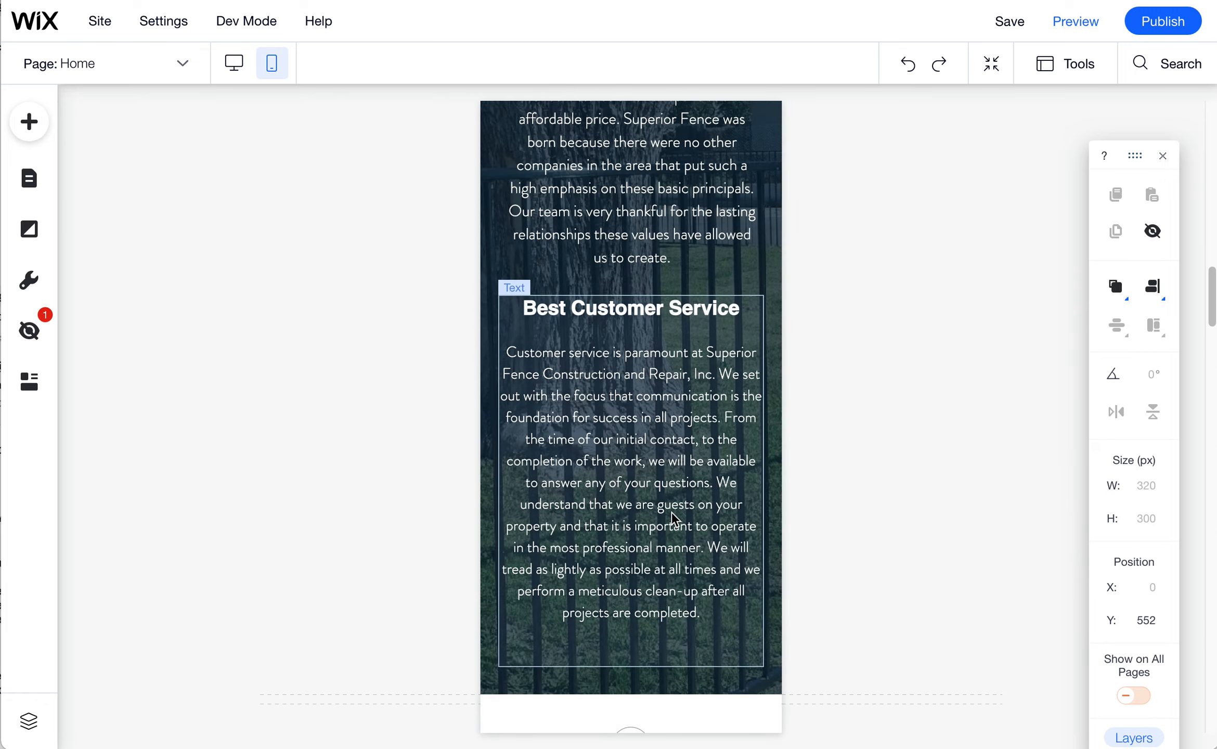
{"action": "scroll", "coordinate": [675, 518], "scroll_direction": "up", "scroll_amount": 20}
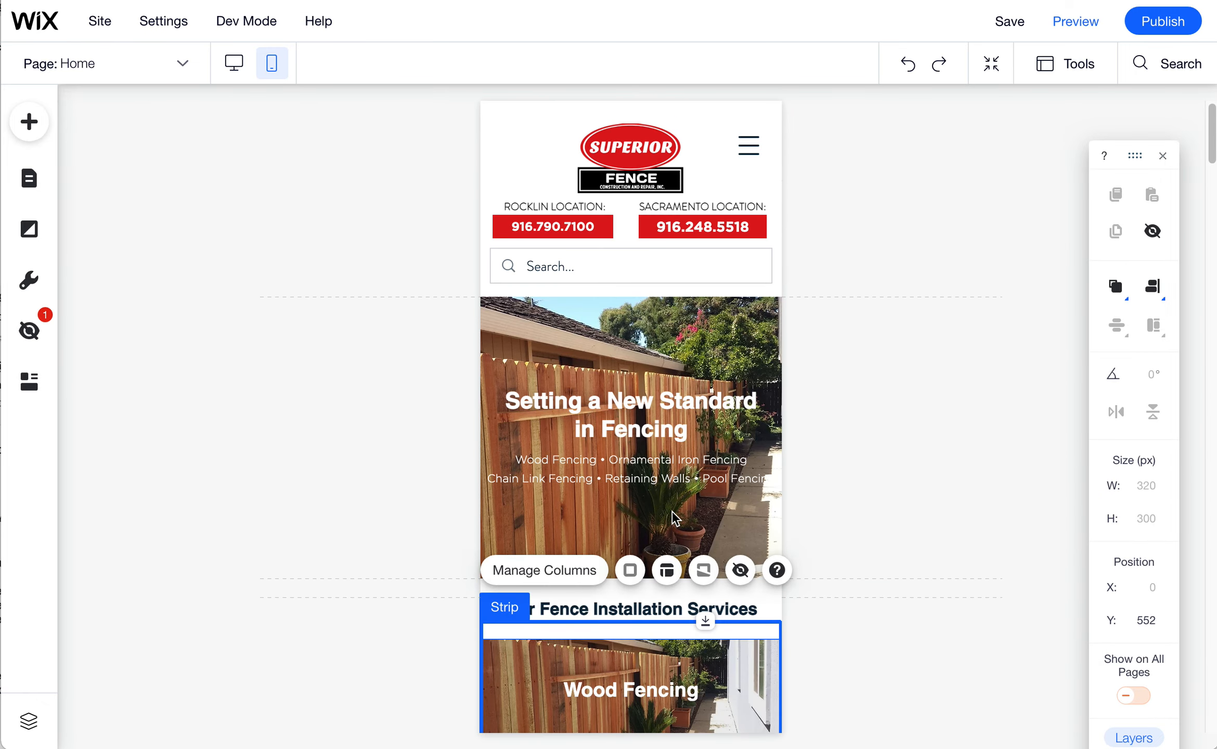
Publish the site and return the Home page to the desktop layout
{"action": "left_click", "coordinate": [1164, 23]}
{"action": "mouse_move", "coordinate": [801, 362]}
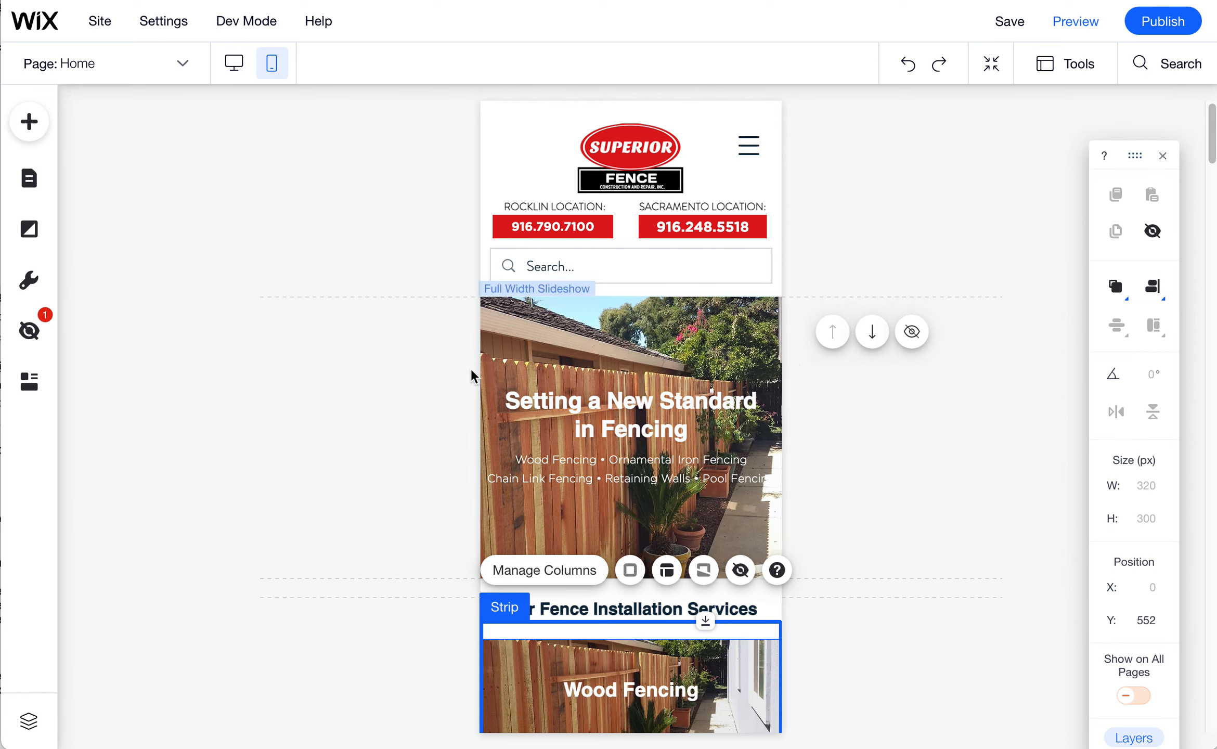
{"action": "left_click", "coordinate": [232, 68]}
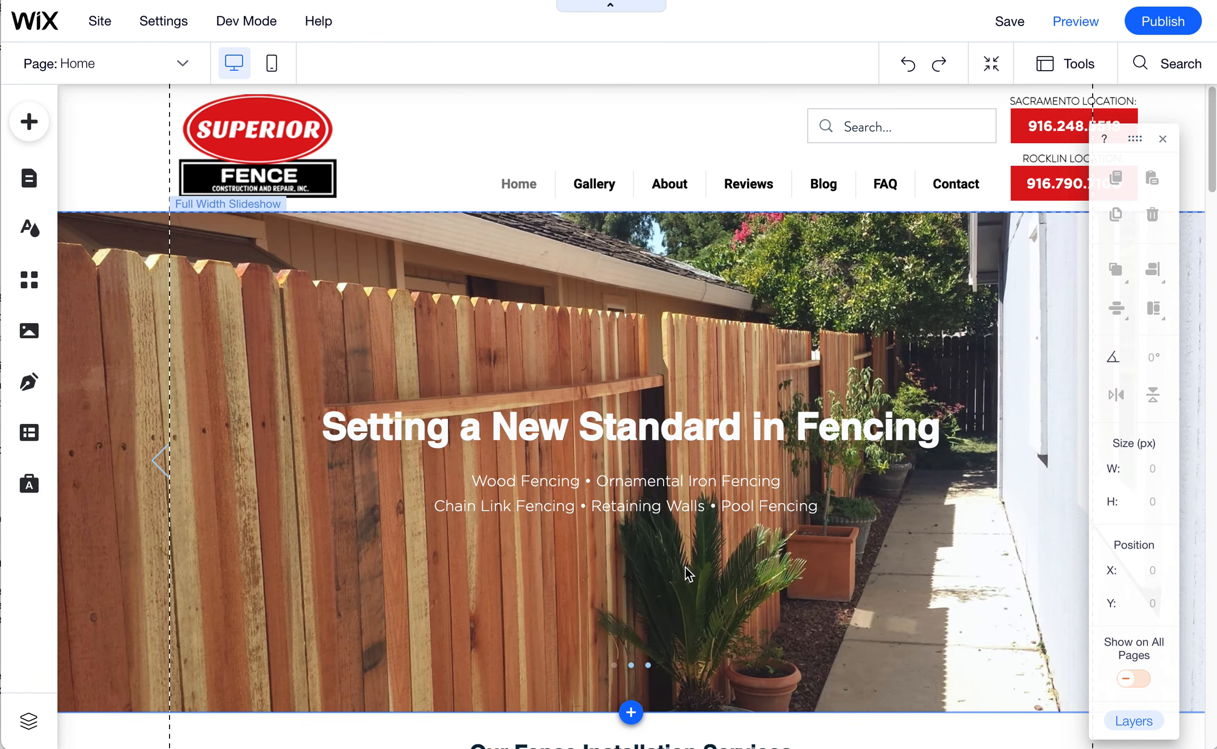
Open the site's uploaded images for adding to the Home page and check the Sacramento chain-link photo's file size and resolution
{"action": "scroll", "coordinate": [688, 572], "scroll_direction": "down", "scroll_amount": 7}
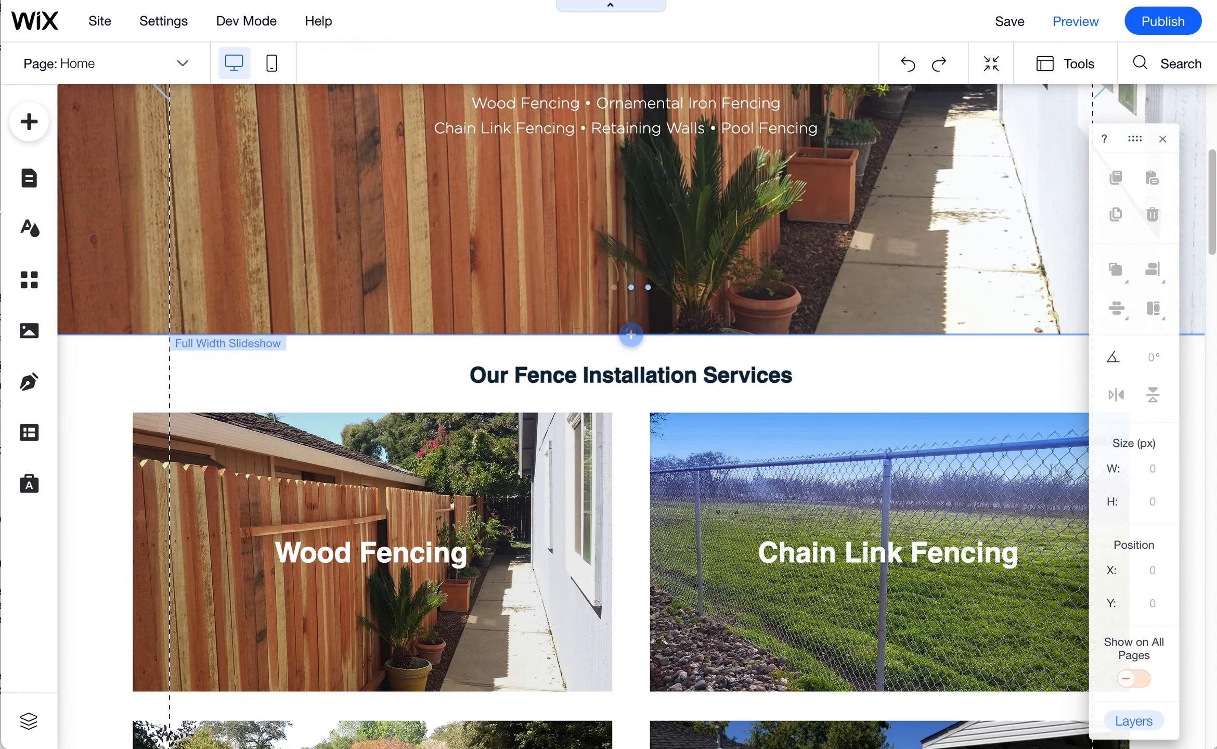
{"action": "left_click", "coordinate": [30, 124]}
{"action": "left_click", "coordinate": [117, 210]}
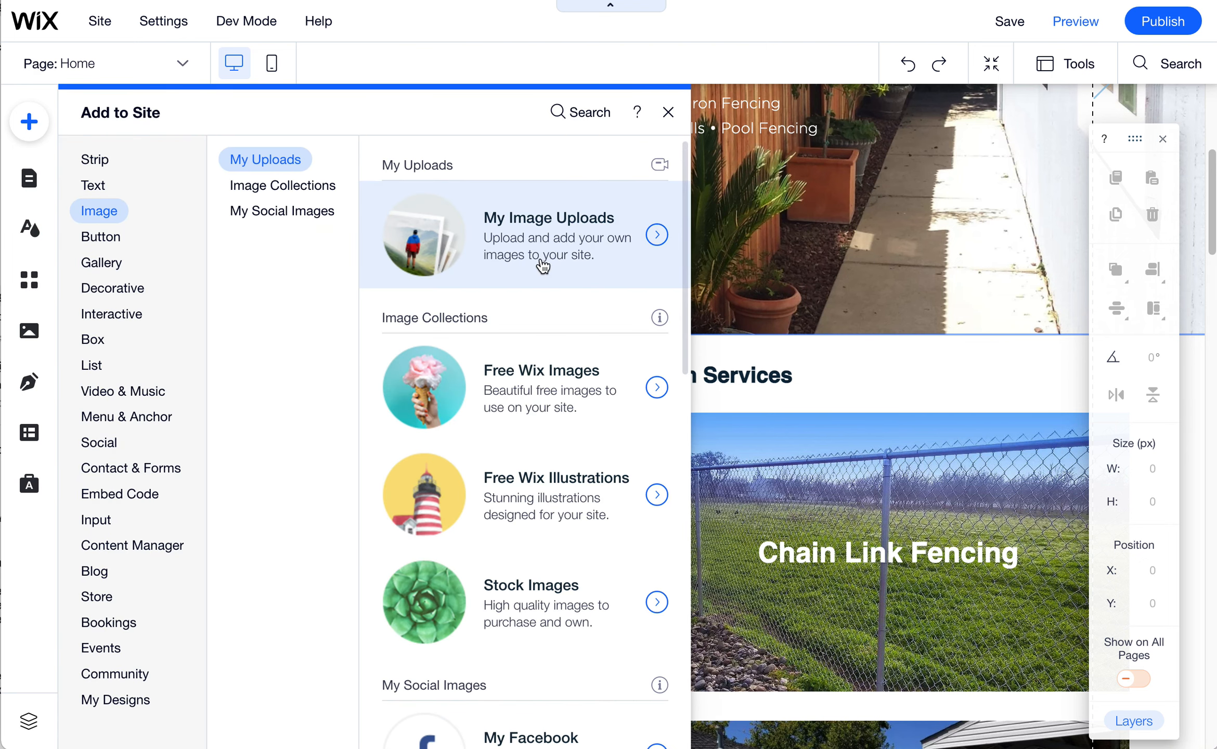
{"action": "left_click", "coordinate": [545, 267]}
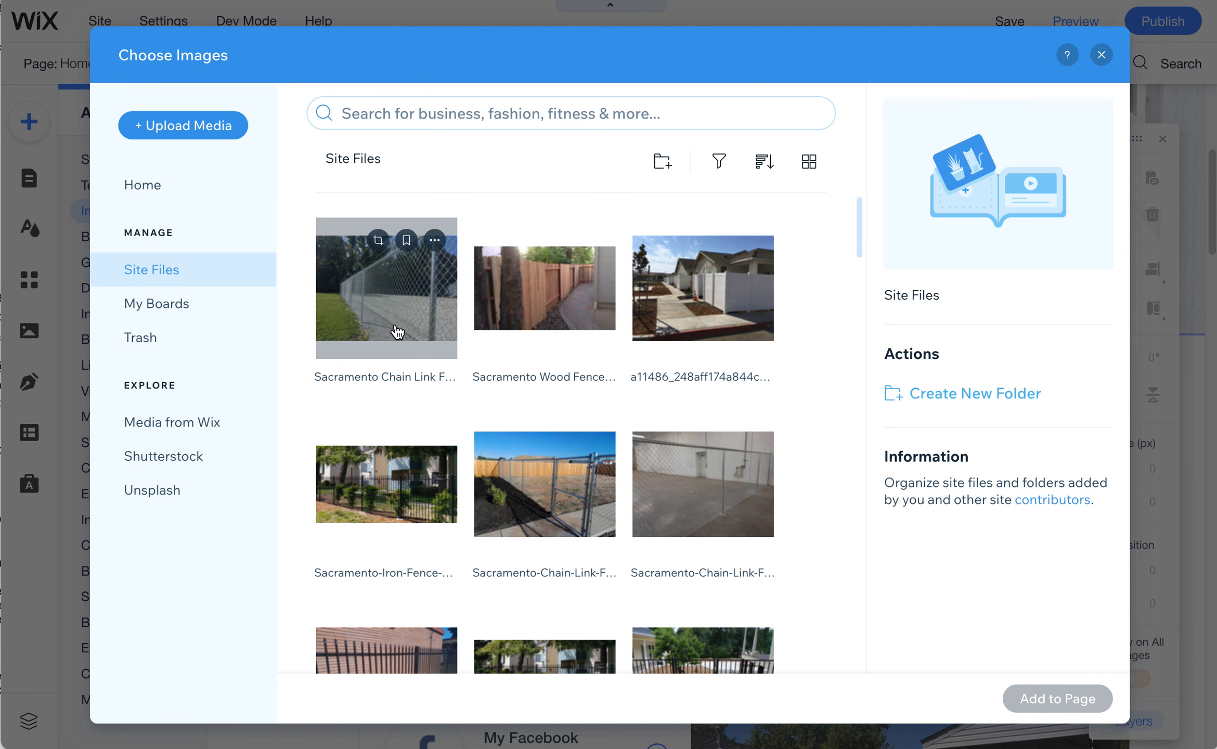
{"action": "left_click", "coordinate": [421, 314]}
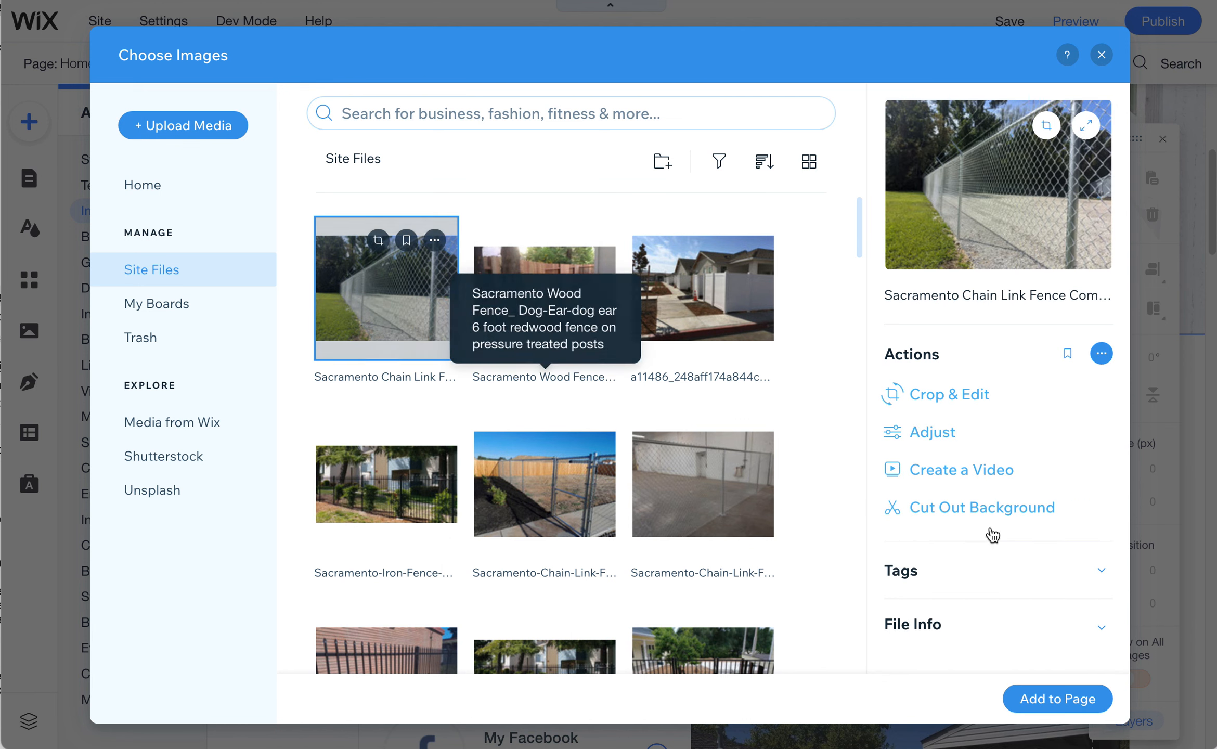
{"action": "left_click", "coordinate": [943, 627]}
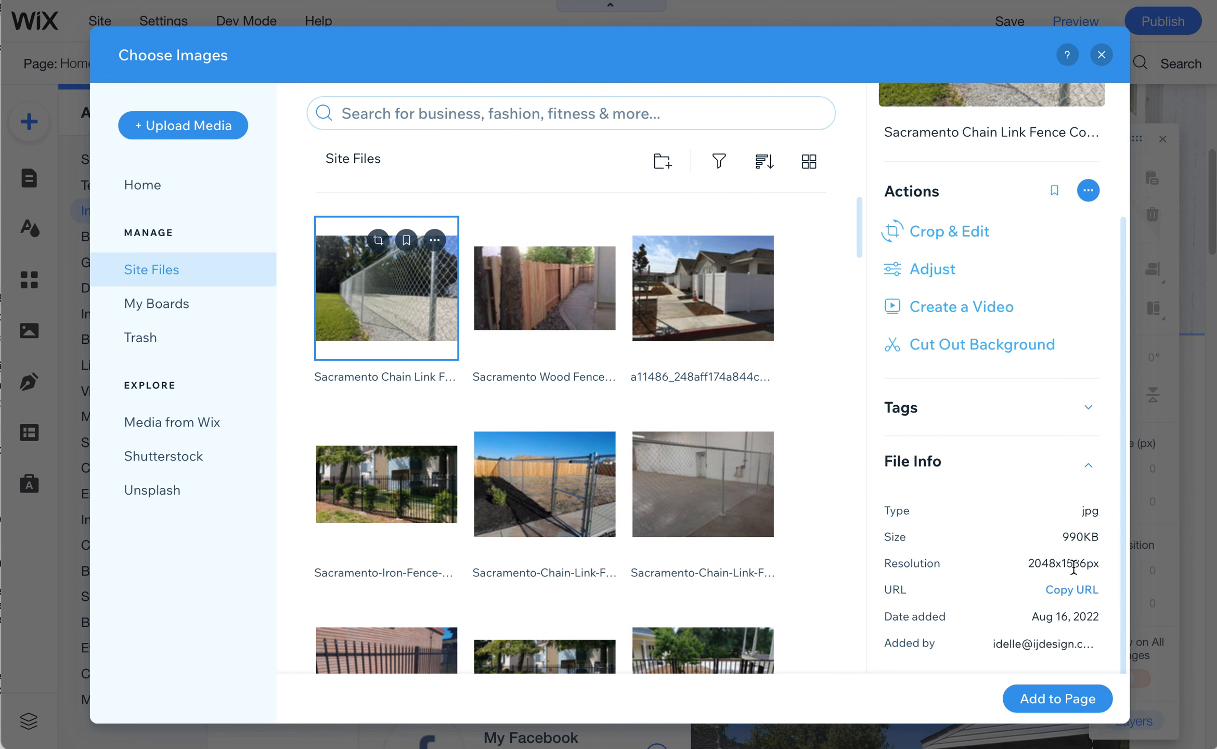
Check the file size and resolution of the Sacramento Wood Fence dog-ear photo and of the white fence photo beside it
{"action": "left_click", "coordinate": [536, 274]}
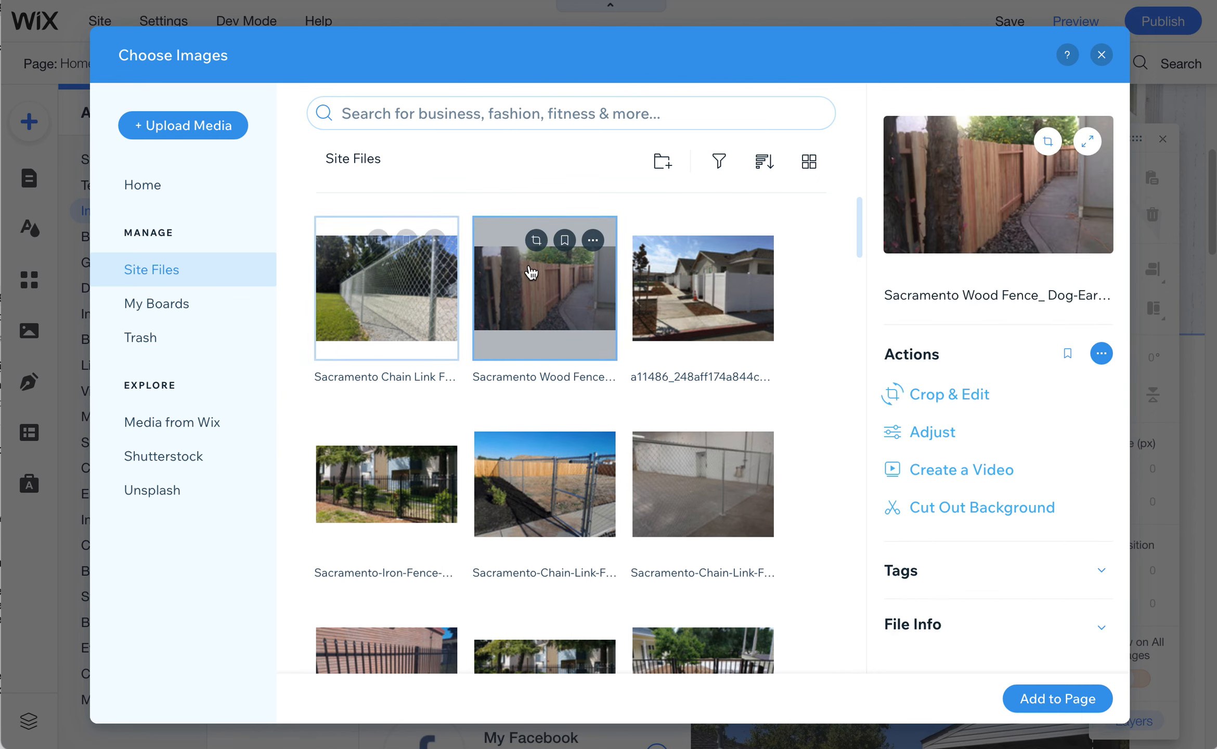
{"action": "left_click", "coordinate": [936, 627]}
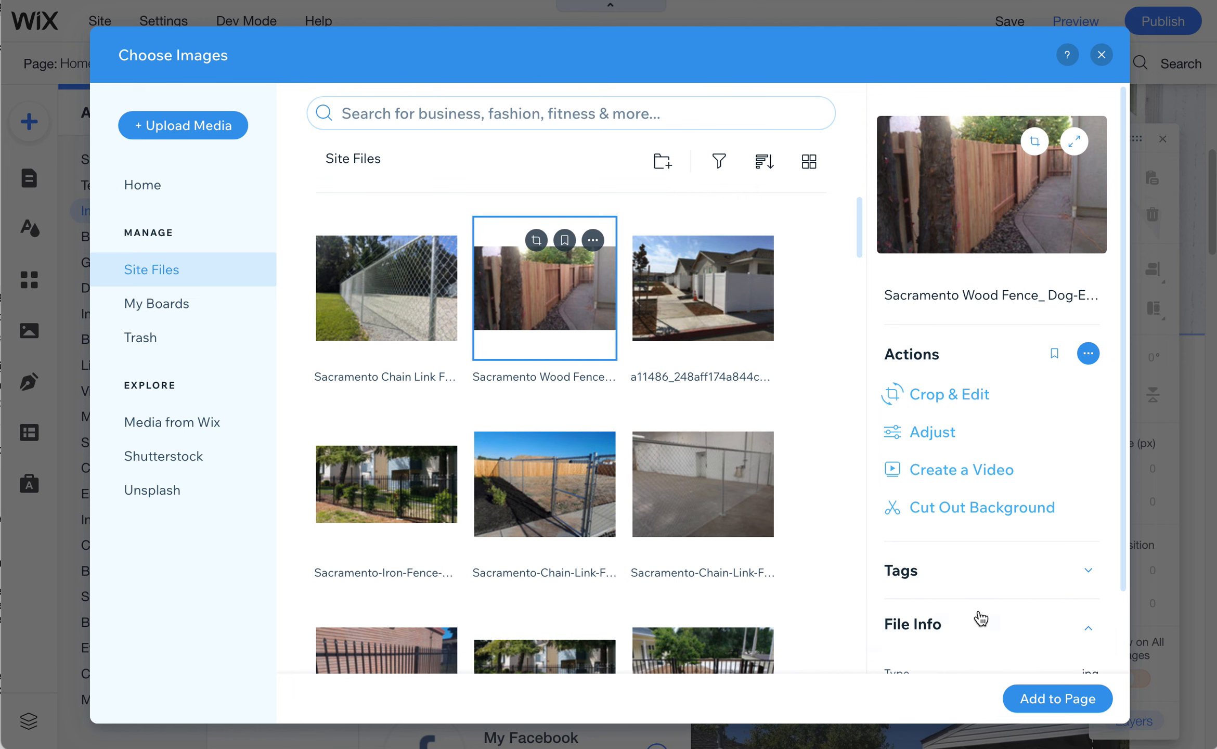
{"action": "scroll", "coordinate": [1012, 619], "scroll_direction": "down", "scroll_amount": 3}
{"action": "left_click_drag", "start_coordinate": [1042, 565], "coordinate": [1088, 565]}
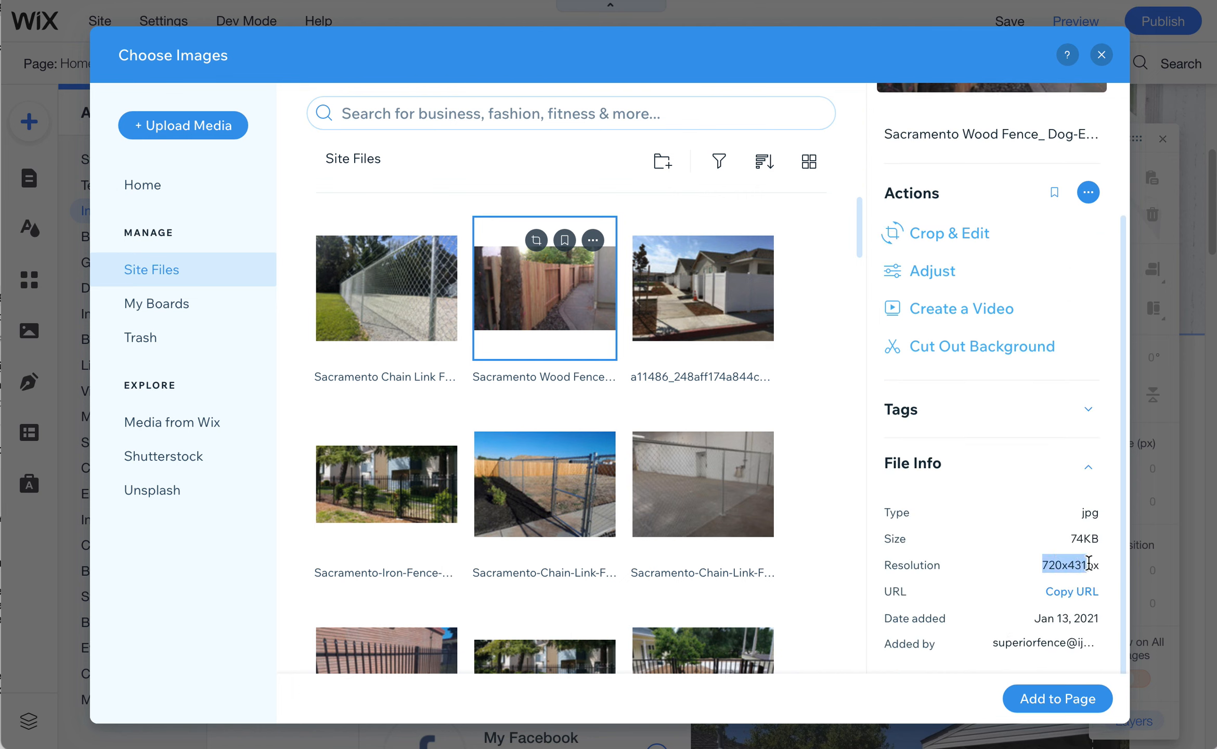
{"action": "left_click", "coordinate": [712, 309]}
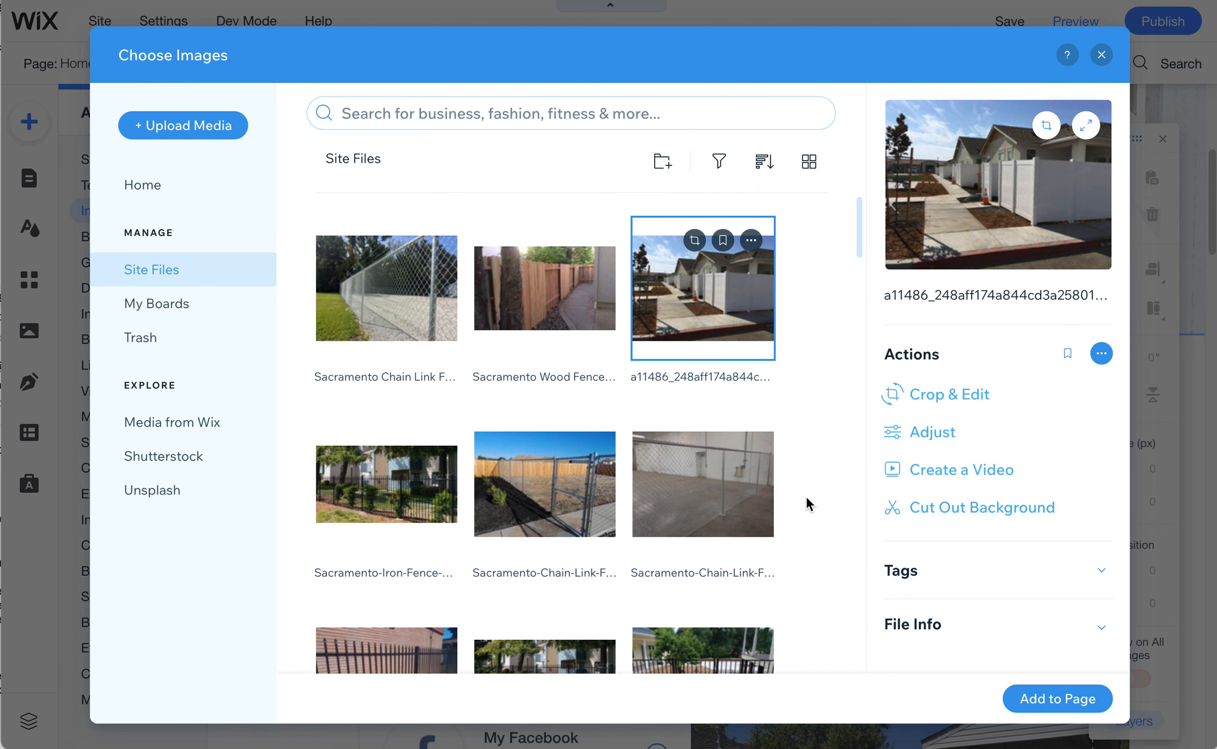
{"action": "left_click", "coordinate": [952, 627]}
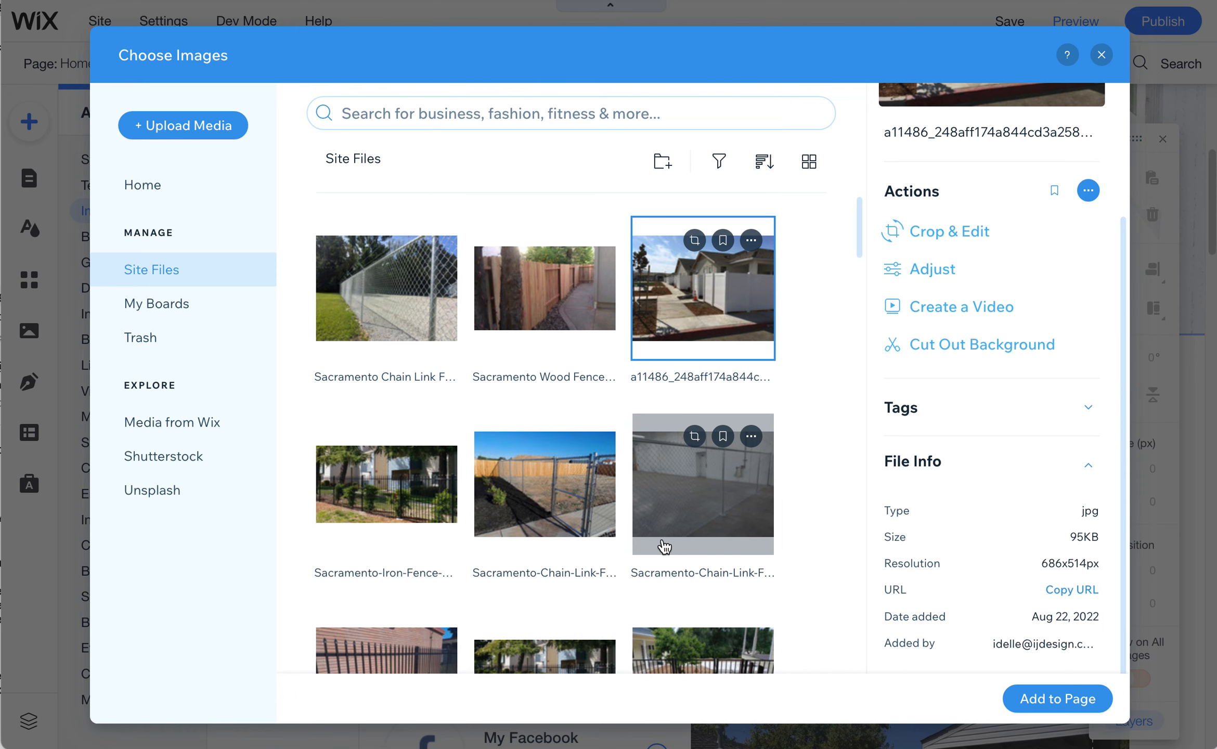
{"action": "left_click", "coordinate": [775, 172]}
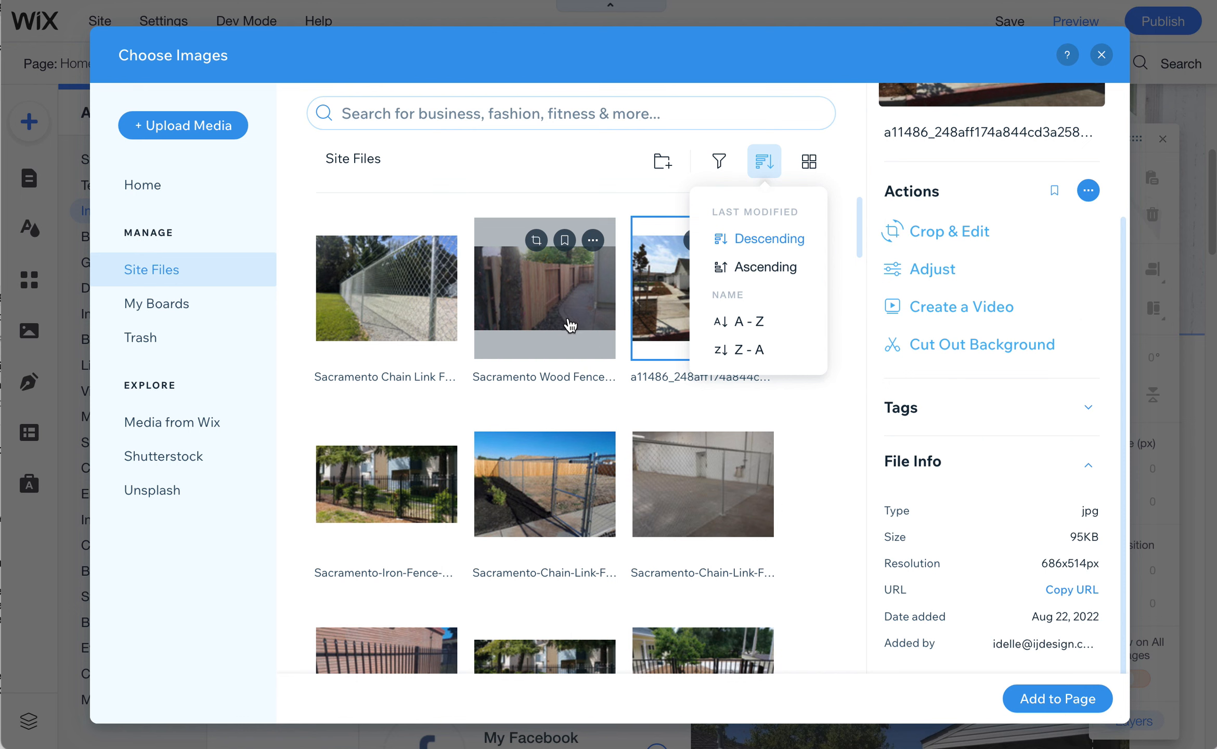
{"action": "left_click", "coordinate": [582, 283]}
{"action": "scroll", "coordinate": [716, 465], "scroll_direction": "down", "scroll_amount": 8}
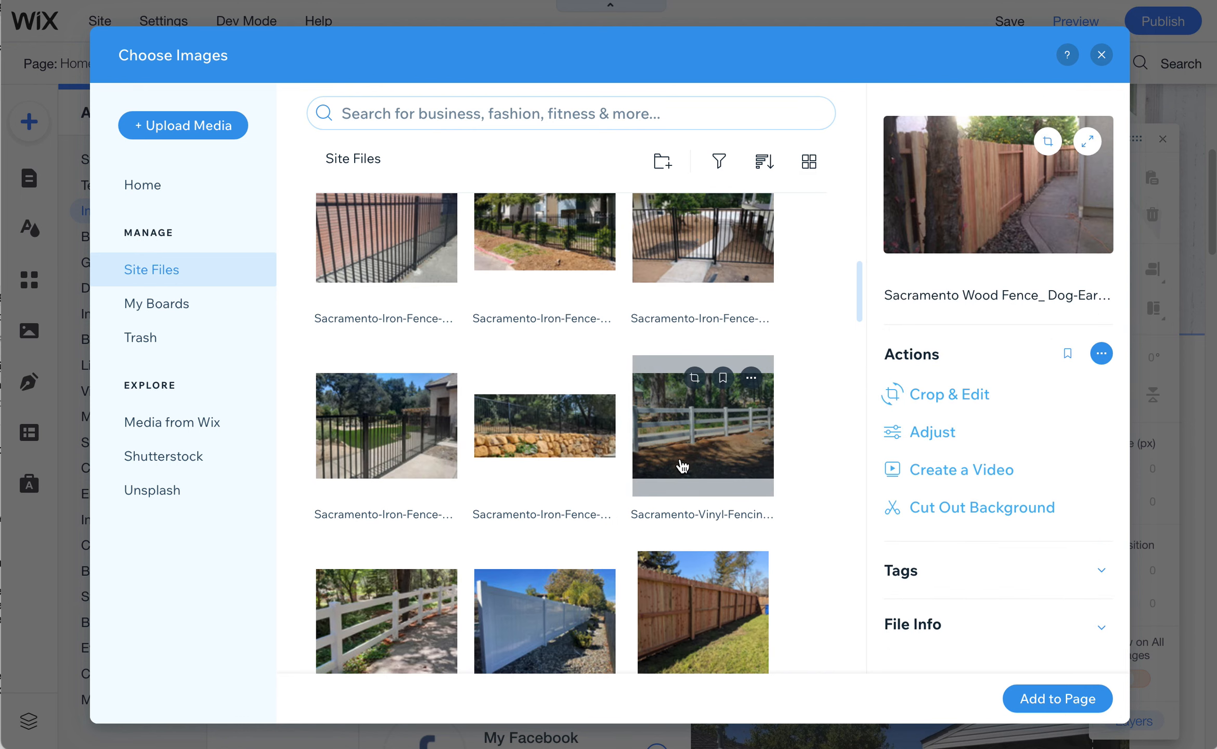
{"action": "left_click", "coordinate": [716, 466], "text": "shift"}
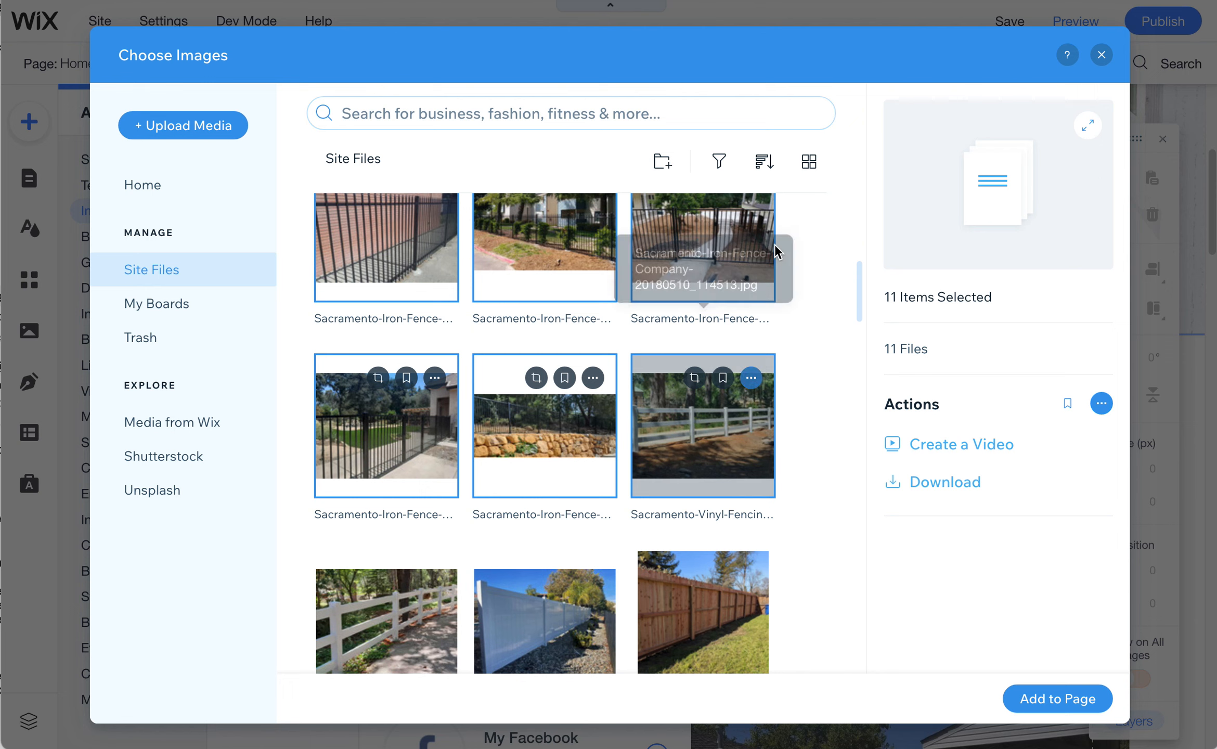
{"action": "left_click", "coordinate": [751, 377]}
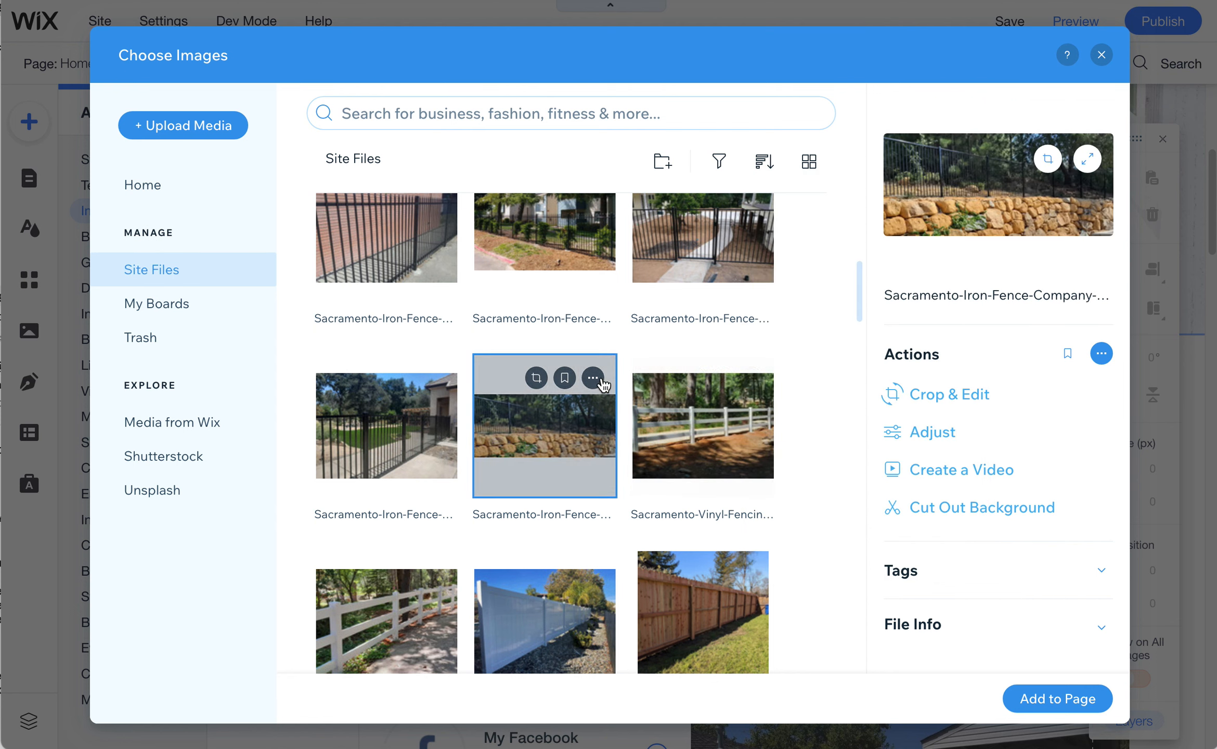
{"action": "left_click", "coordinate": [691, 436]}
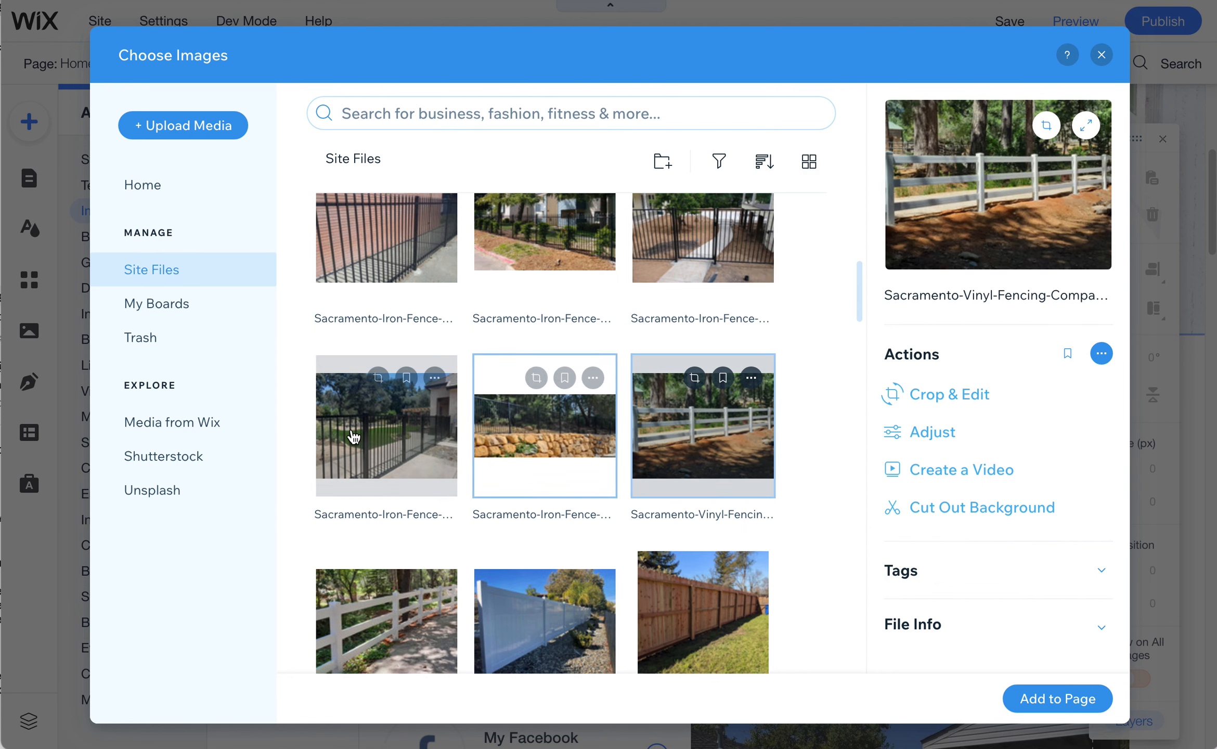
{"action": "left_click", "coordinate": [359, 426], "text": "shift"}
{"action": "right_click", "coordinate": [435, 378]}
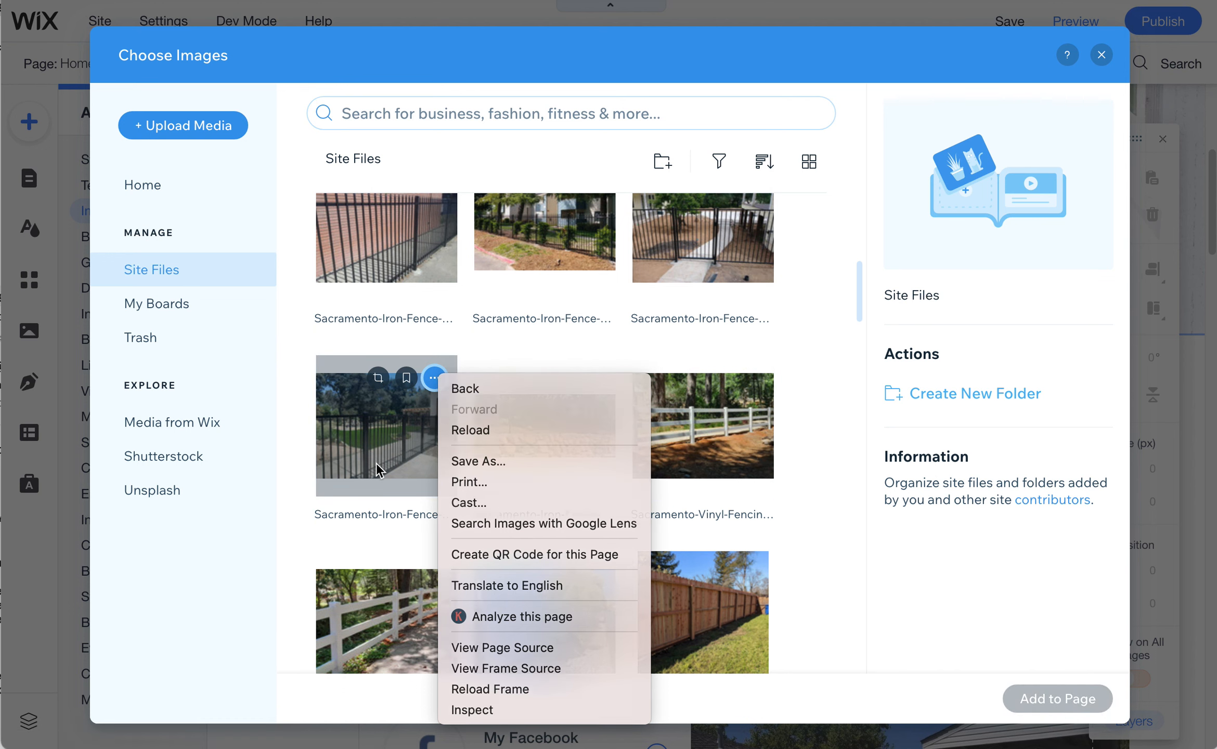
{"action": "left_click", "coordinate": [376, 465]}
Move the Sacramento Wood Fence dog-ear photo from the site files to the trash
{"action": "scroll", "coordinate": [771, 426], "scroll_direction": "up", "scroll_amount": 7}
{"action": "left_click", "coordinate": [609, 307]}
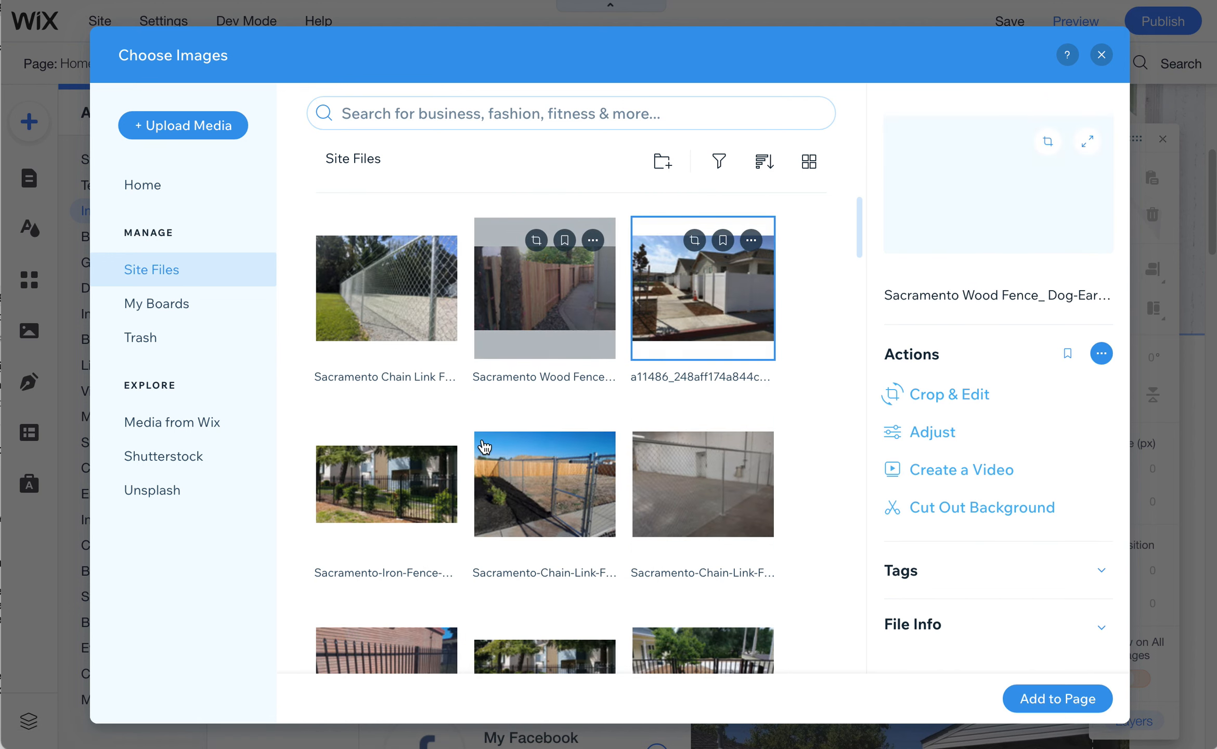
{"action": "left_click", "coordinate": [385, 468], "text": "shift"}
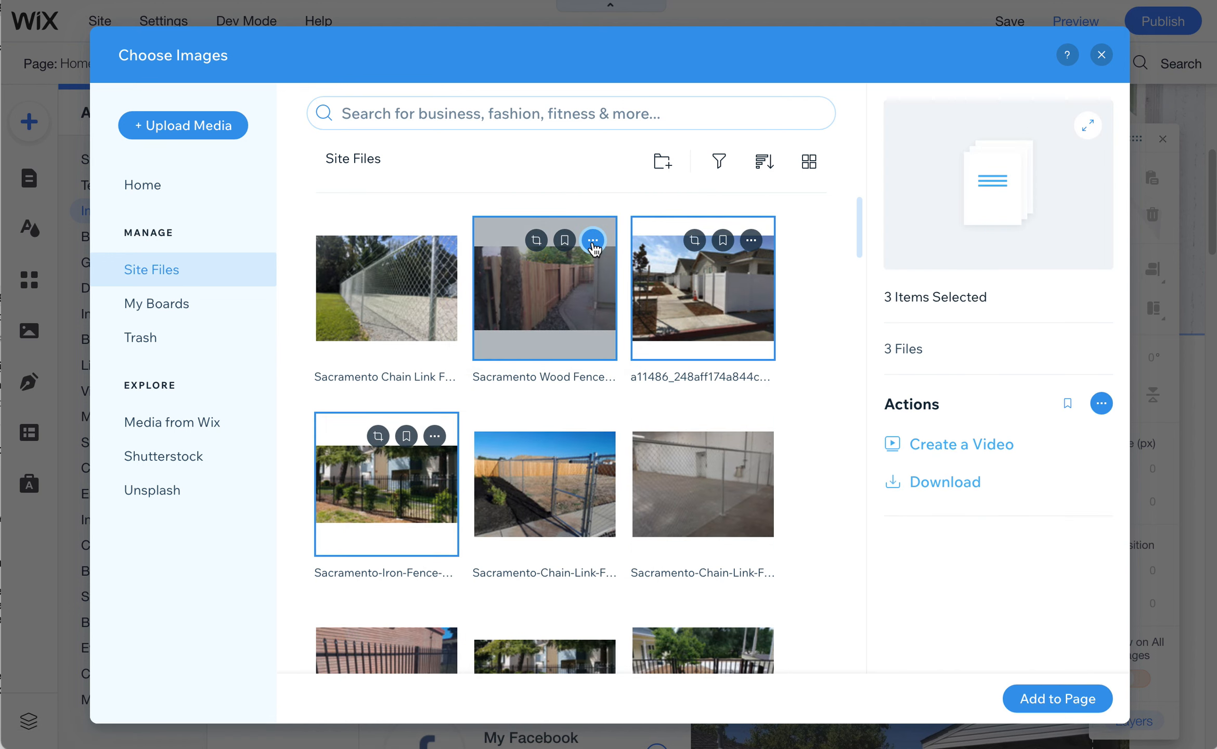
{"action": "left_click", "coordinate": [593, 240]}
{"action": "left_click", "coordinate": [670, 613]}
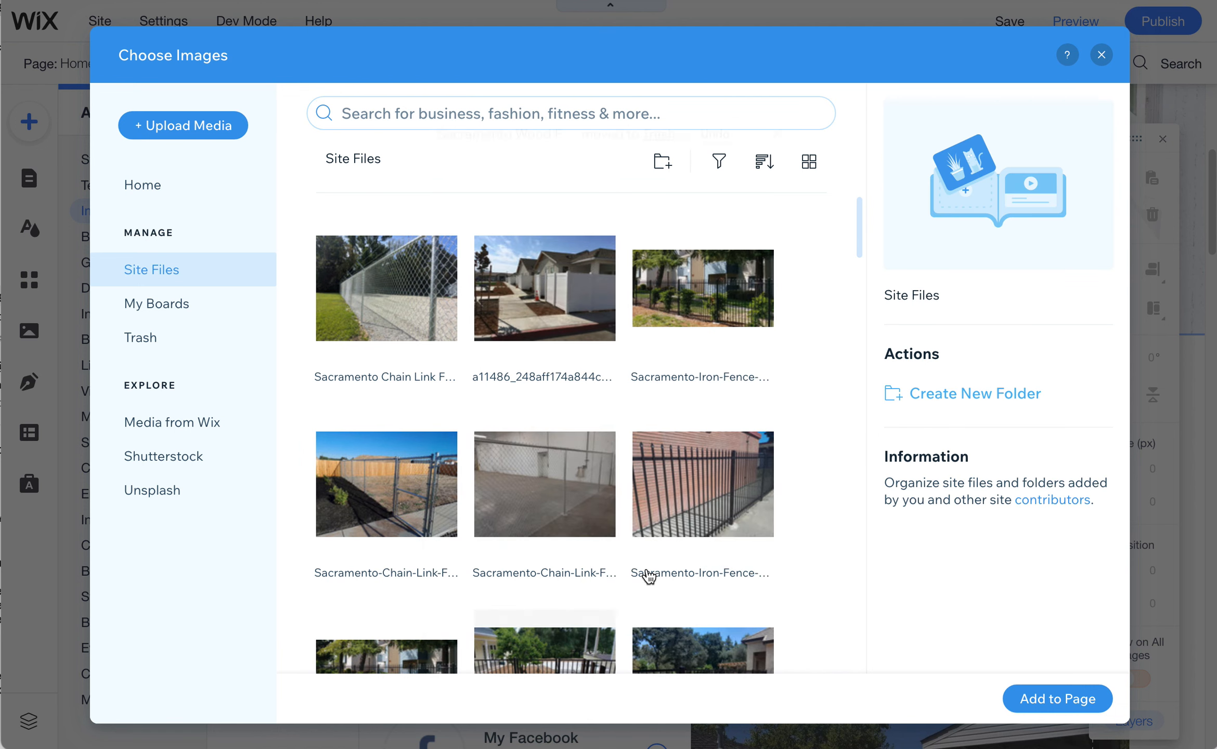
Download the white fence photo whose file name starts with a11486_248aff and move it to the trash
{"action": "left_click", "coordinate": [588, 313]}
{"action": "left_click", "coordinate": [391, 496], "text": "shift"}
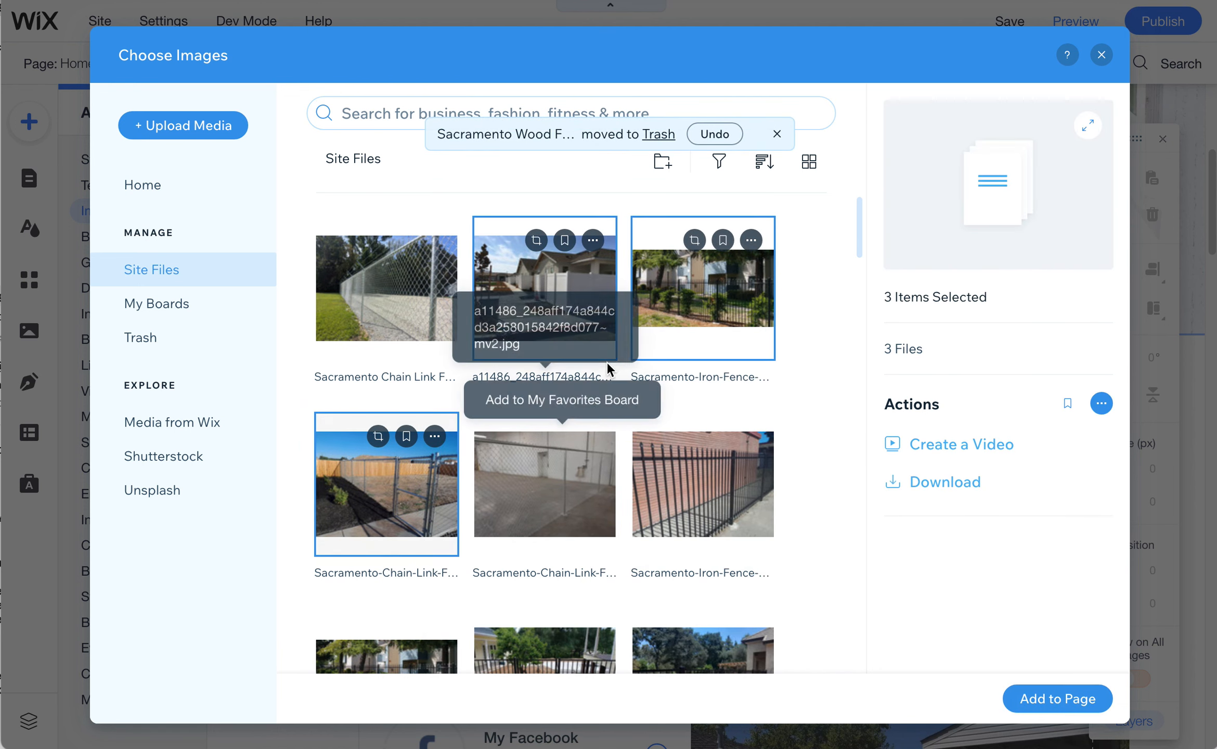
{"action": "left_click", "coordinate": [592, 240]}
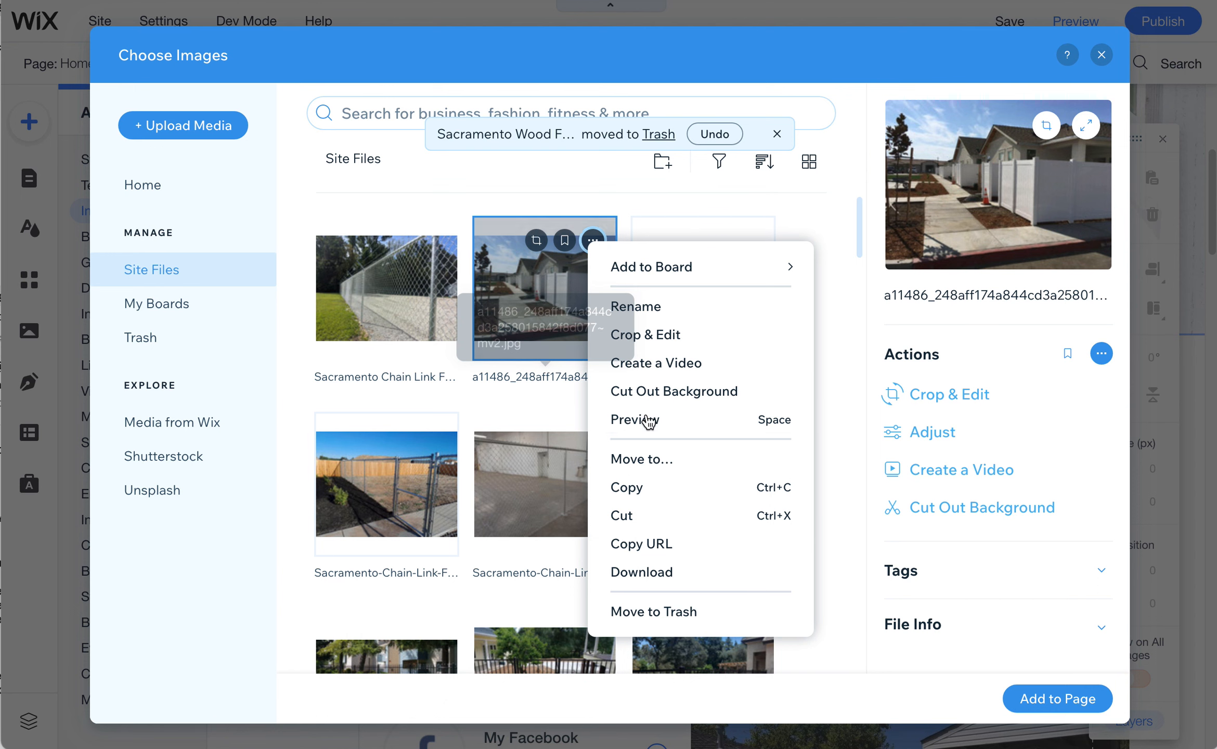
{"action": "left_click", "coordinate": [653, 575]}
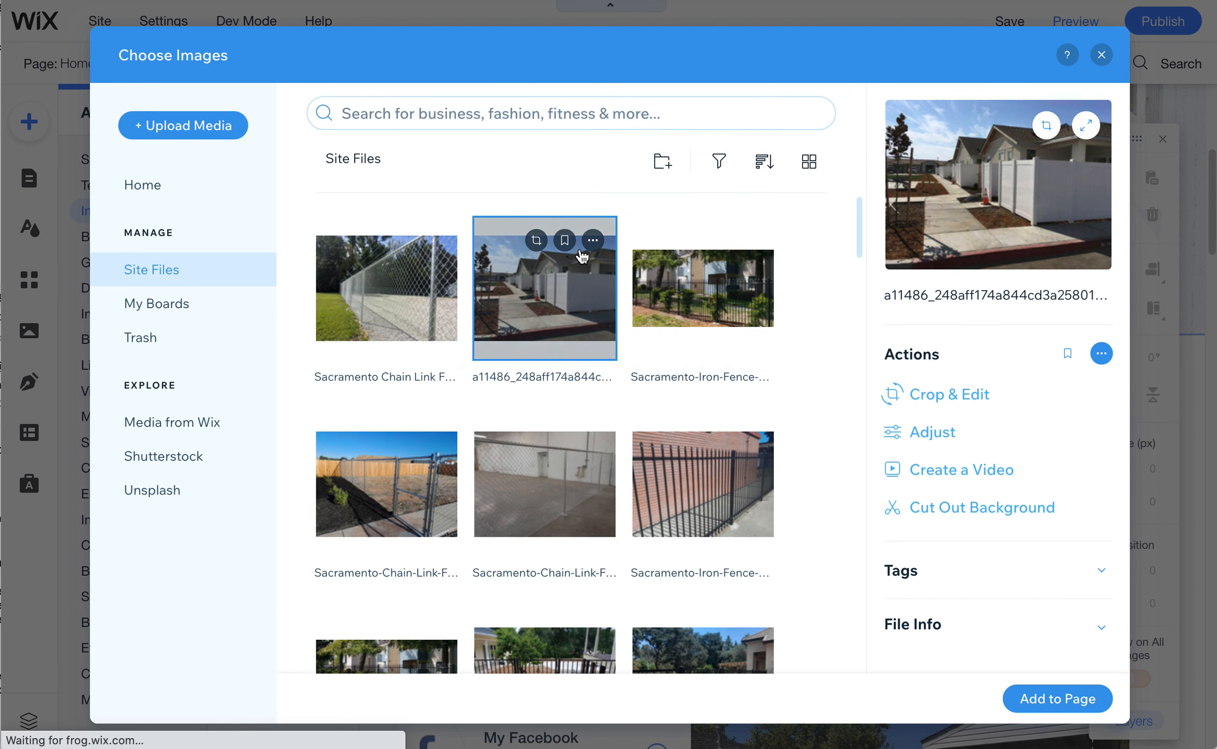
{"action": "left_click", "coordinate": [592, 240]}
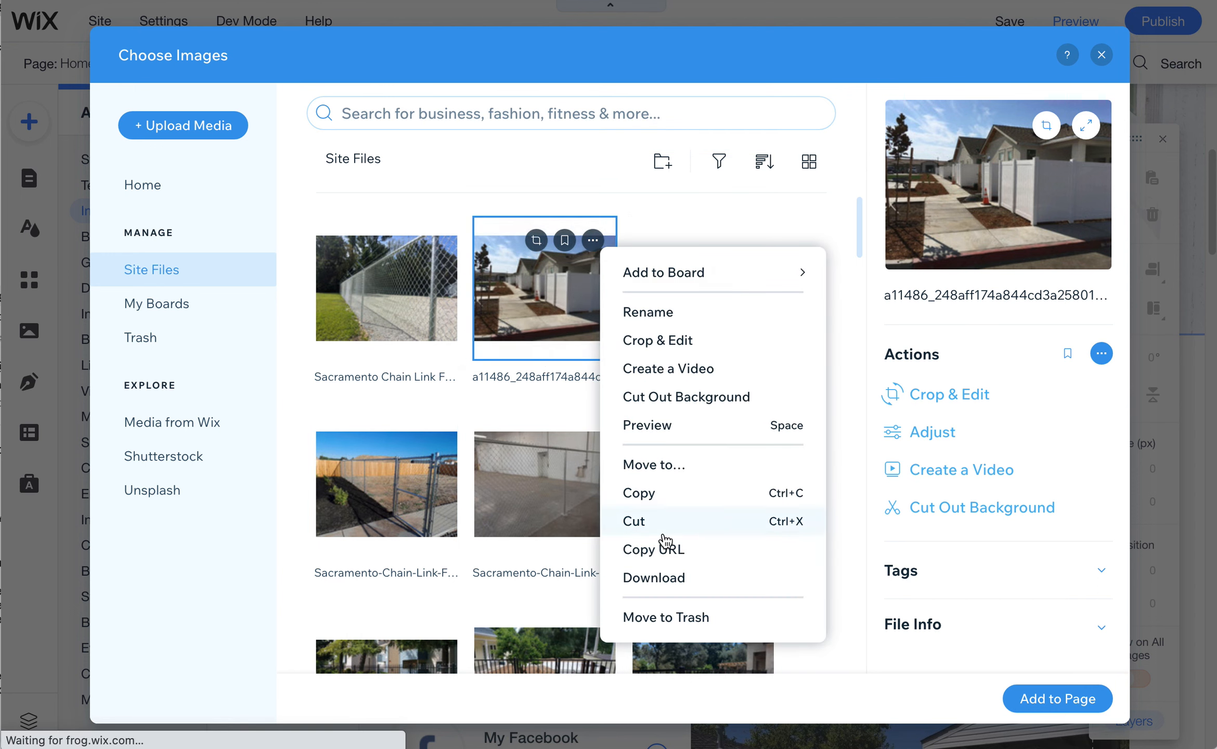
{"action": "left_click", "coordinate": [676, 617]}
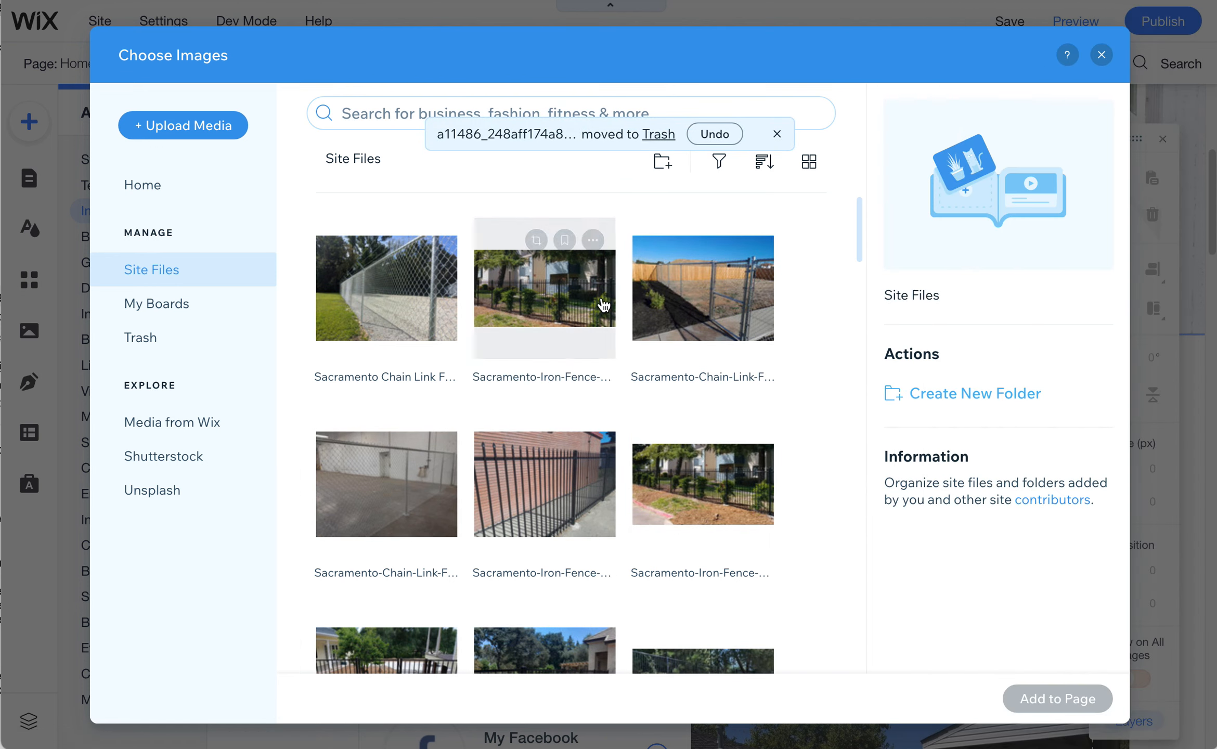
Check the file size and resolution of the first Sacramento iron fence photo and of the chain link gate photo beside it
{"action": "left_click", "coordinate": [559, 323]}
{"action": "left_click", "coordinate": [592, 240]}
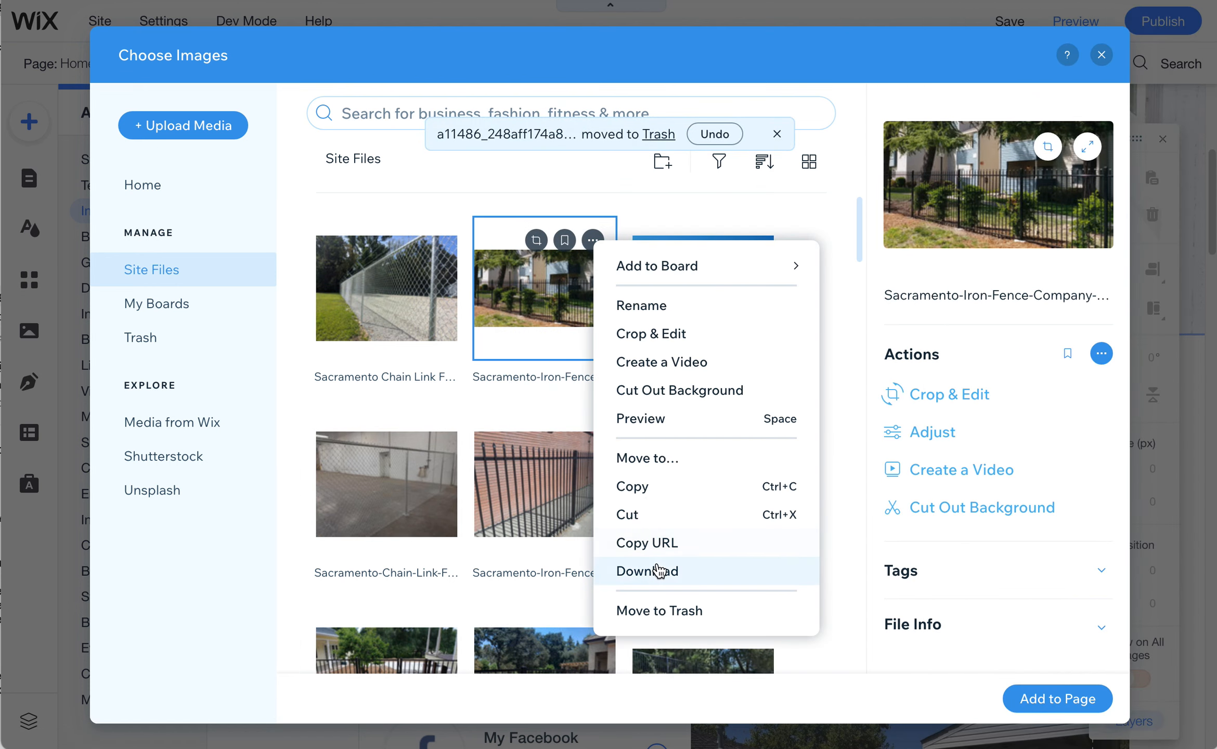
{"action": "left_click", "coordinate": [915, 627]}
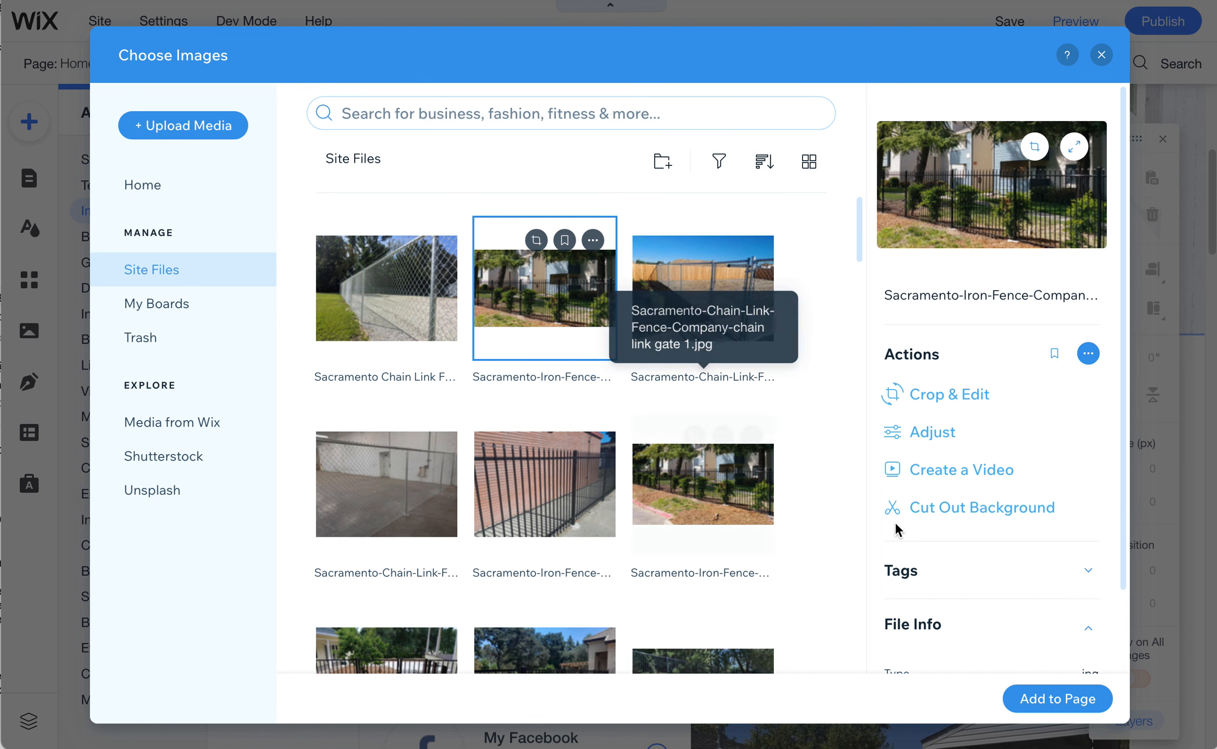
{"action": "scroll", "coordinate": [944, 575], "scroll_direction": "down", "scroll_amount": 3}
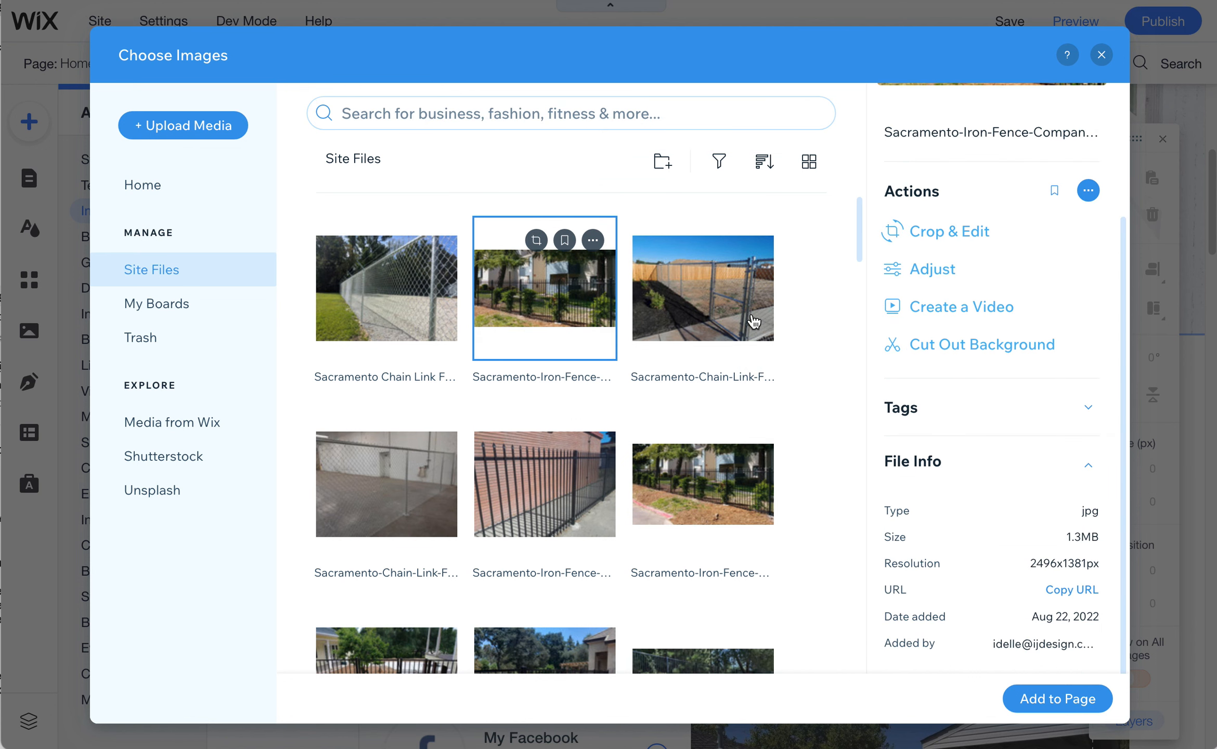
{"action": "left_click", "coordinate": [755, 332]}
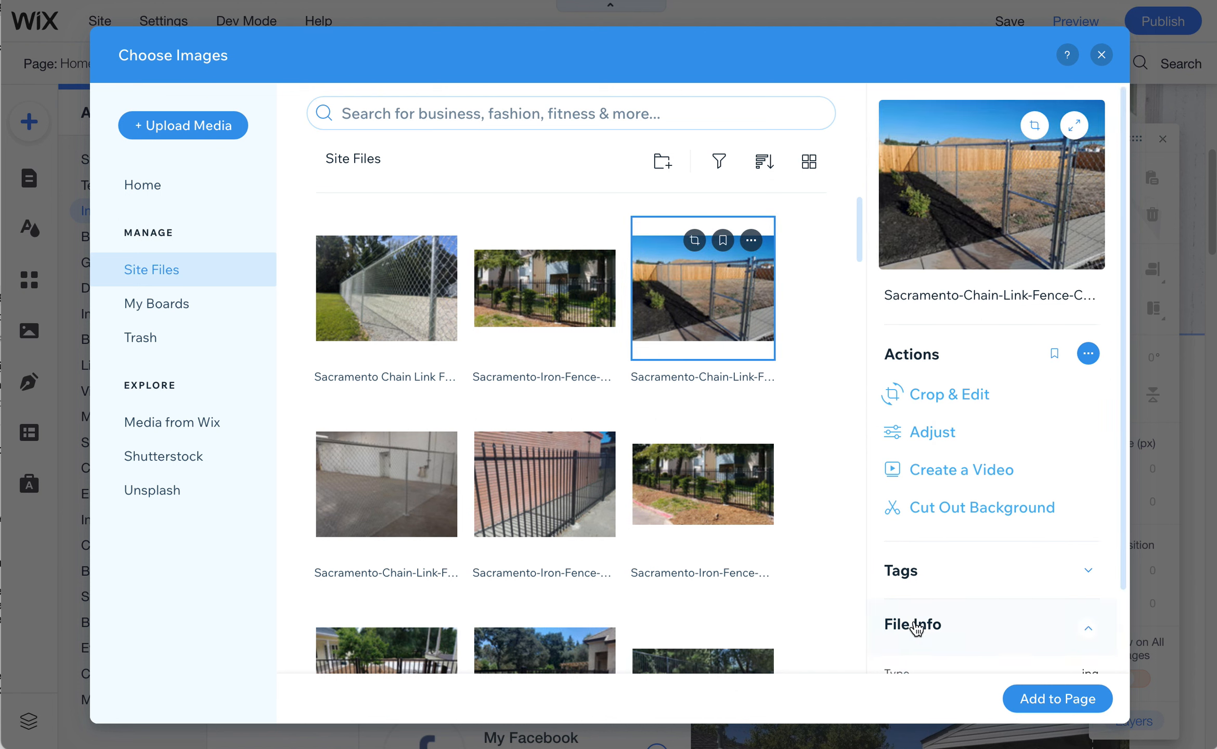
{"action": "scroll", "coordinate": [991, 640], "scroll_direction": "down", "scroll_amount": 3}
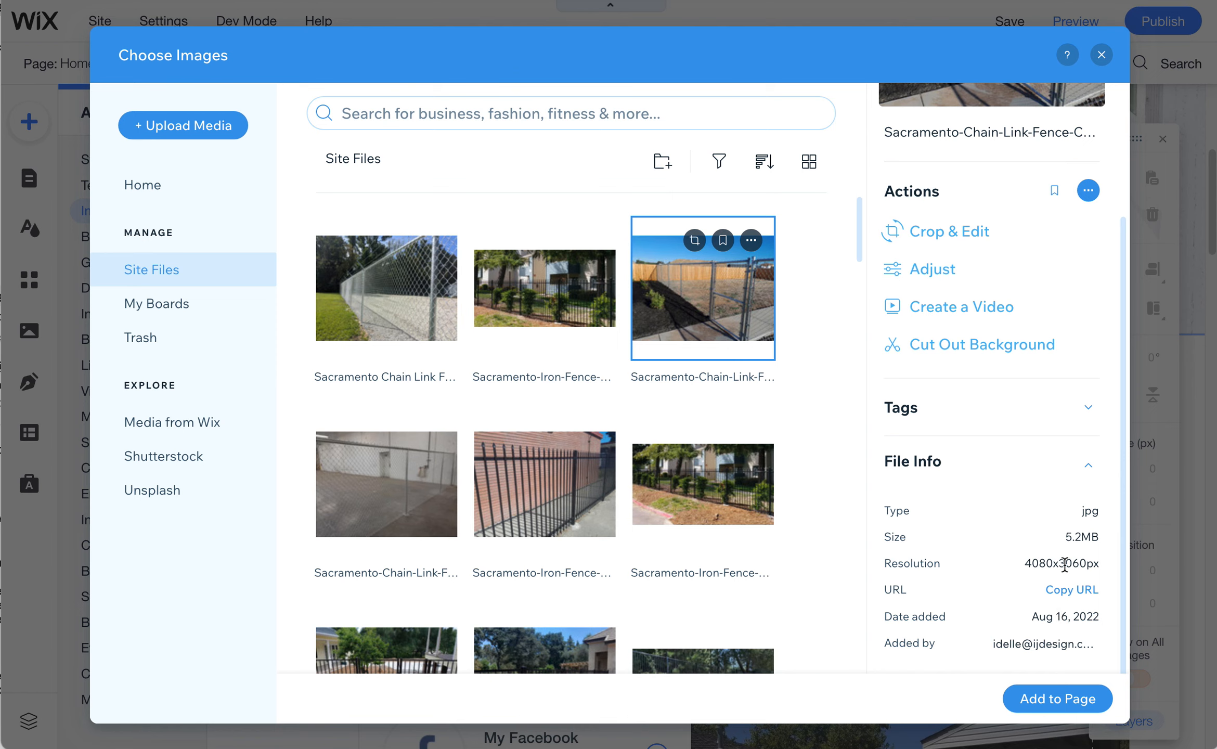
{"action": "left_click", "coordinate": [526, 469]}
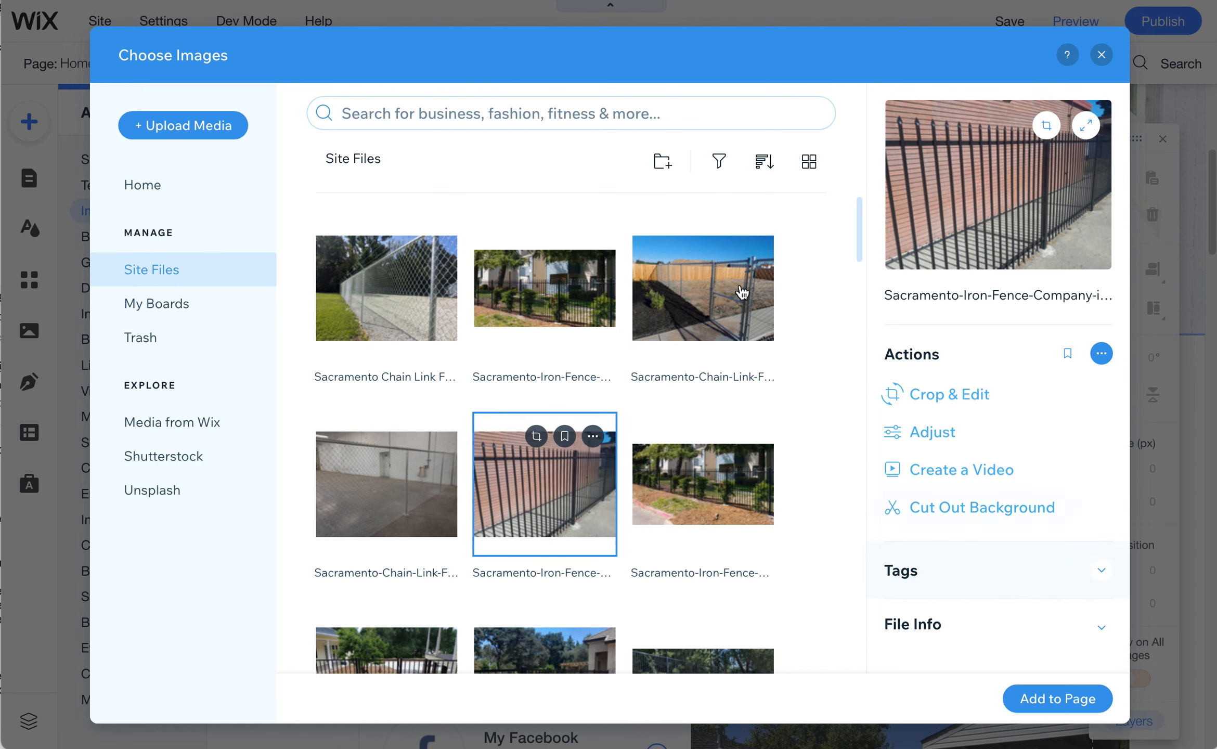
Sort the site files by last modified in ascending order and browse the older fence photos
{"action": "left_click", "coordinate": [765, 162]}
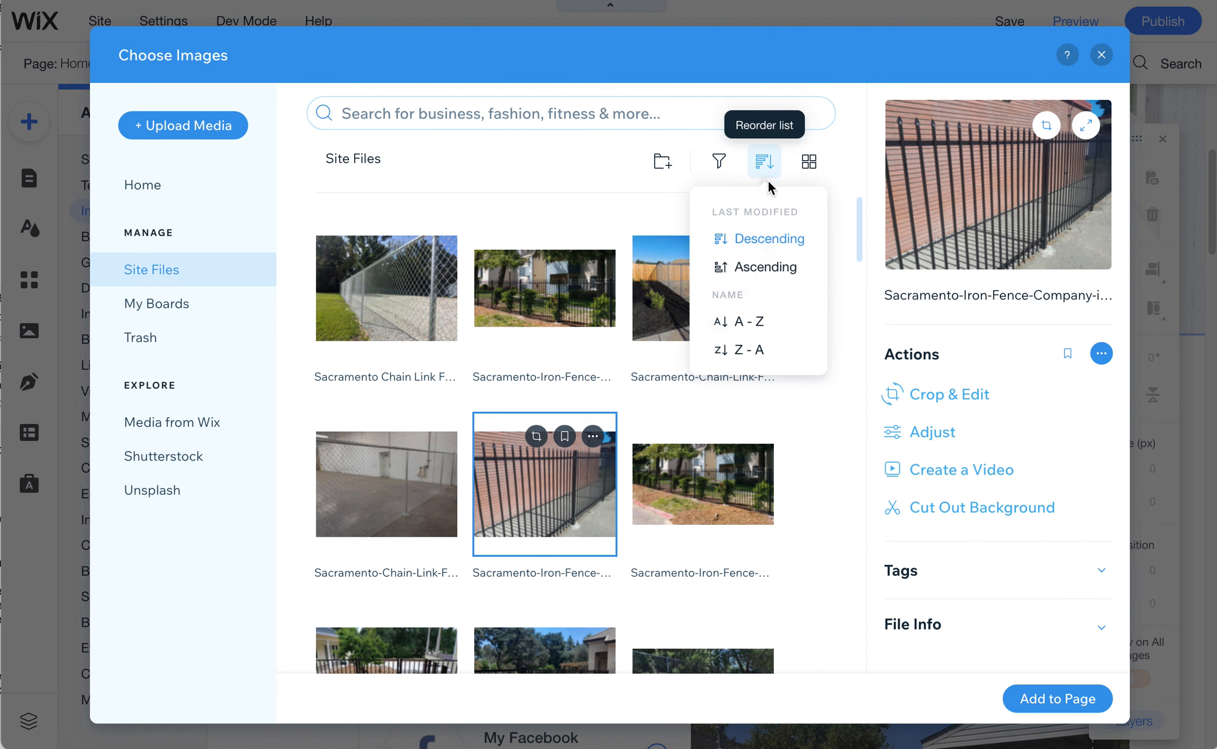
{"action": "left_click", "coordinate": [762, 268]}
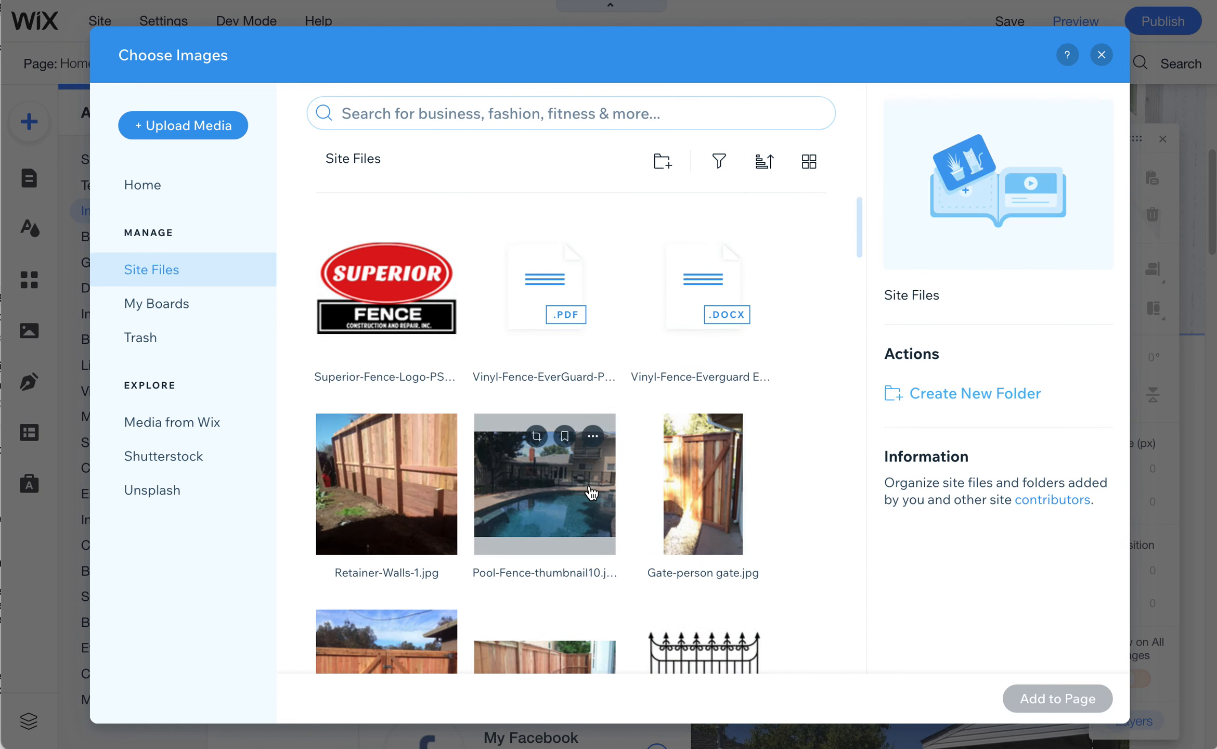
{"action": "scroll", "coordinate": [521, 426], "scroll_direction": "down", "scroll_amount": 15}
{"action": "scroll", "coordinate": [521, 474], "scroll_direction": "down", "scroll_amount": 20}
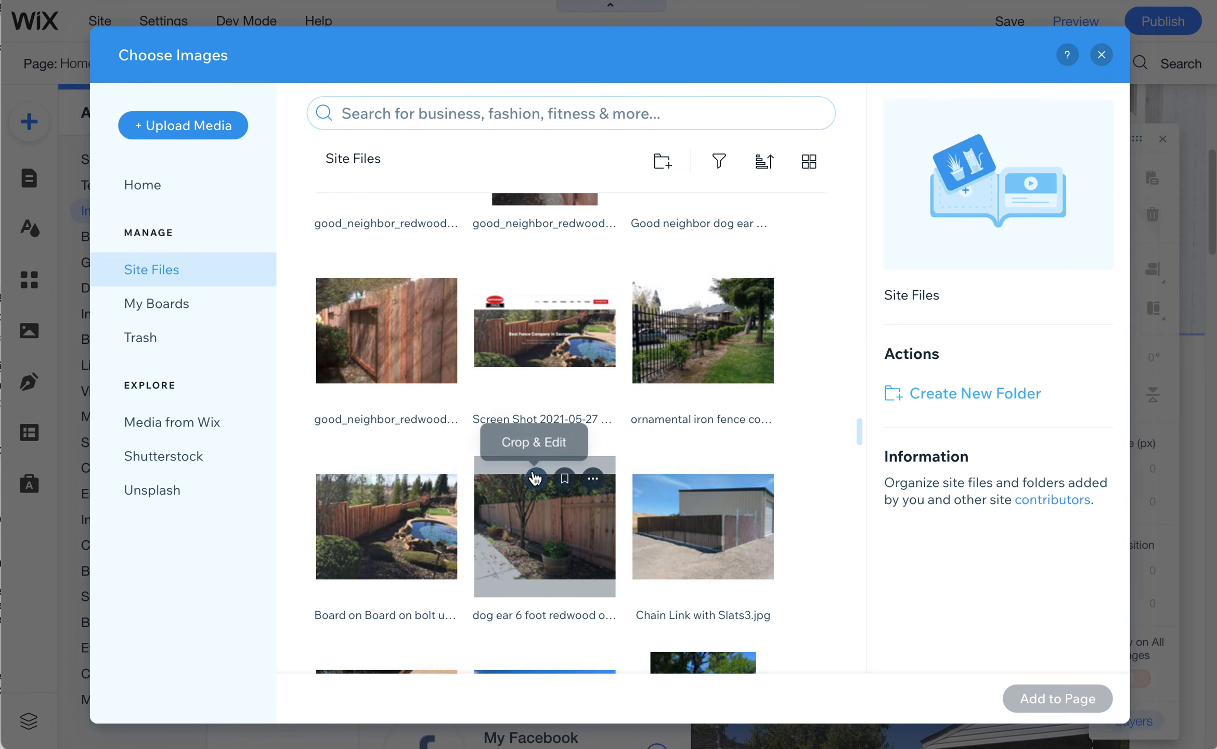
{"action": "scroll", "coordinate": [535, 572], "scroll_direction": "down", "scroll_amount": 5}
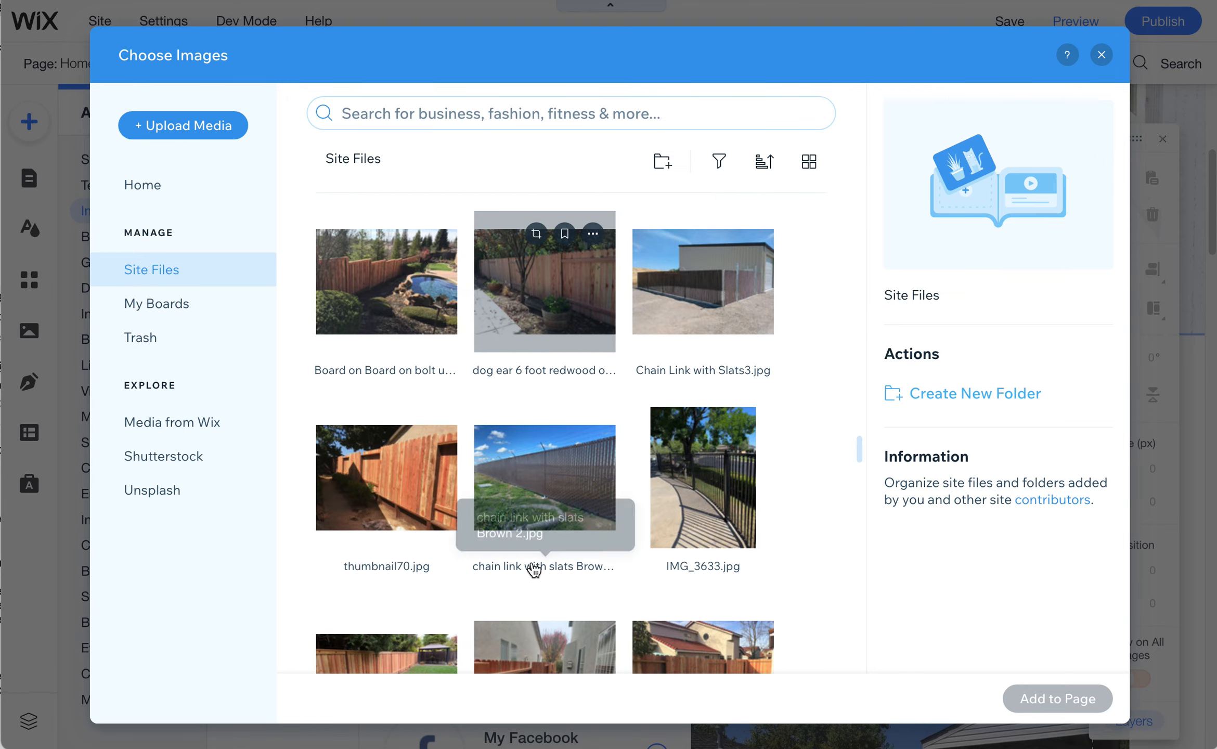
Check the file size and resolution of thumbnail70.jpg and chain link with slats Brown 2.jpg, and close the image chooser
{"action": "left_click", "coordinate": [386, 482]}
{"action": "left_click", "coordinate": [935, 622]}
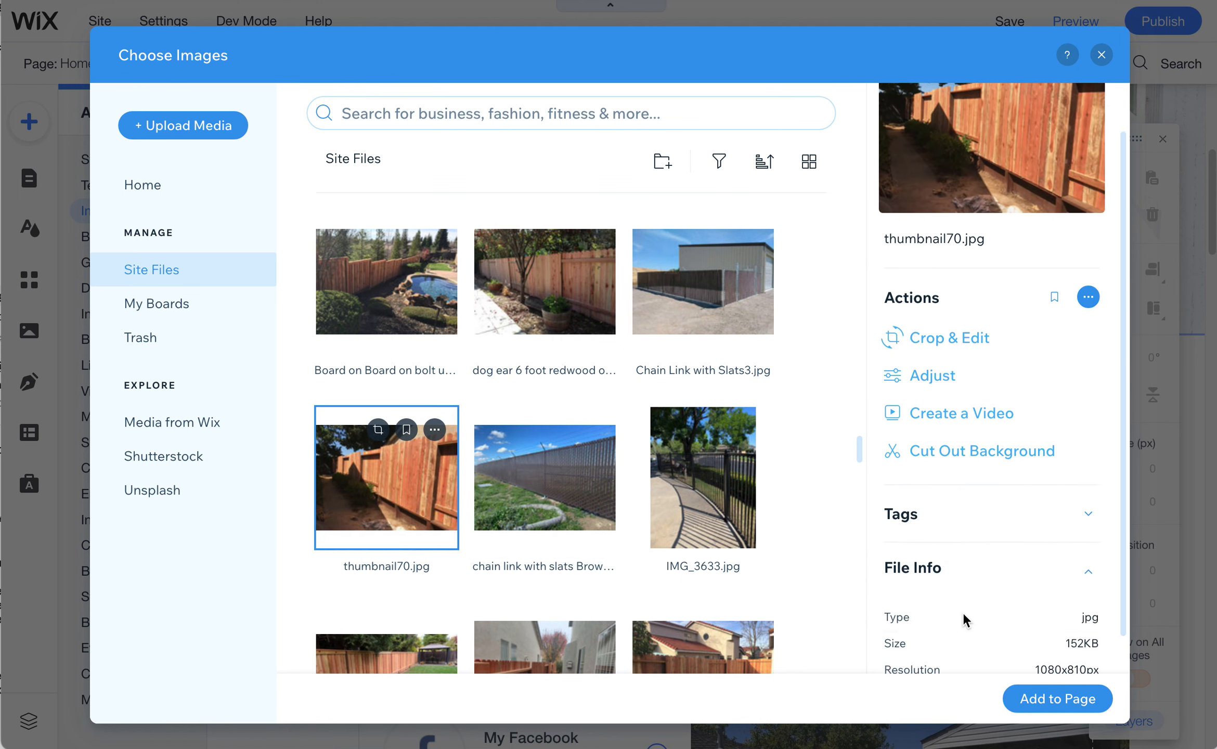
{"action": "scroll", "coordinate": [963, 620], "scroll_direction": "down", "scroll_amount": 1}
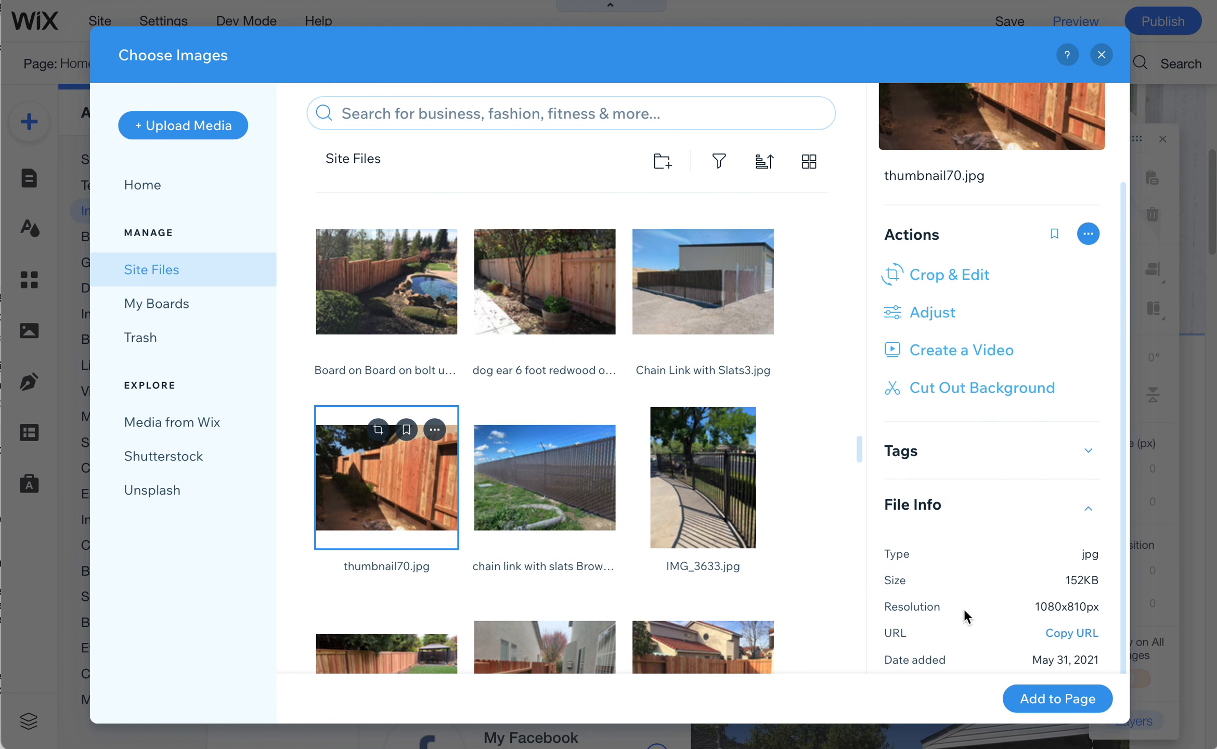
{"action": "left_click", "coordinate": [558, 491]}
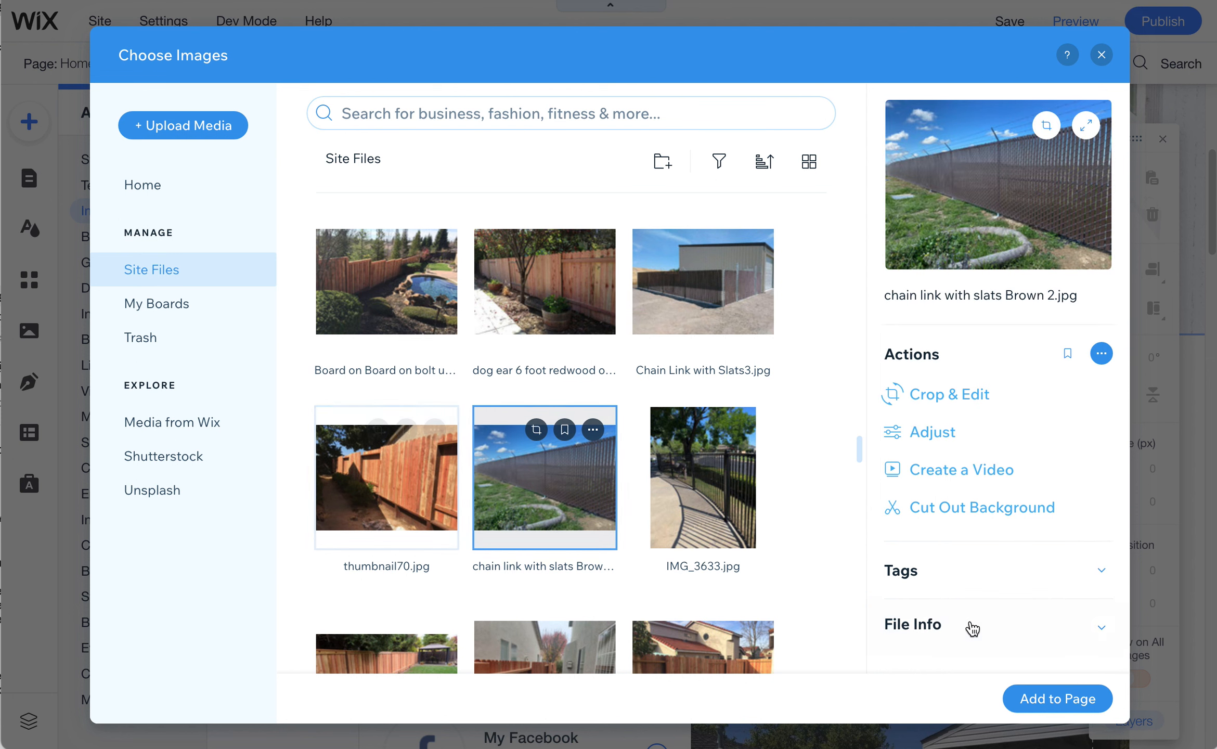
{"action": "left_click", "coordinate": [1002, 626]}
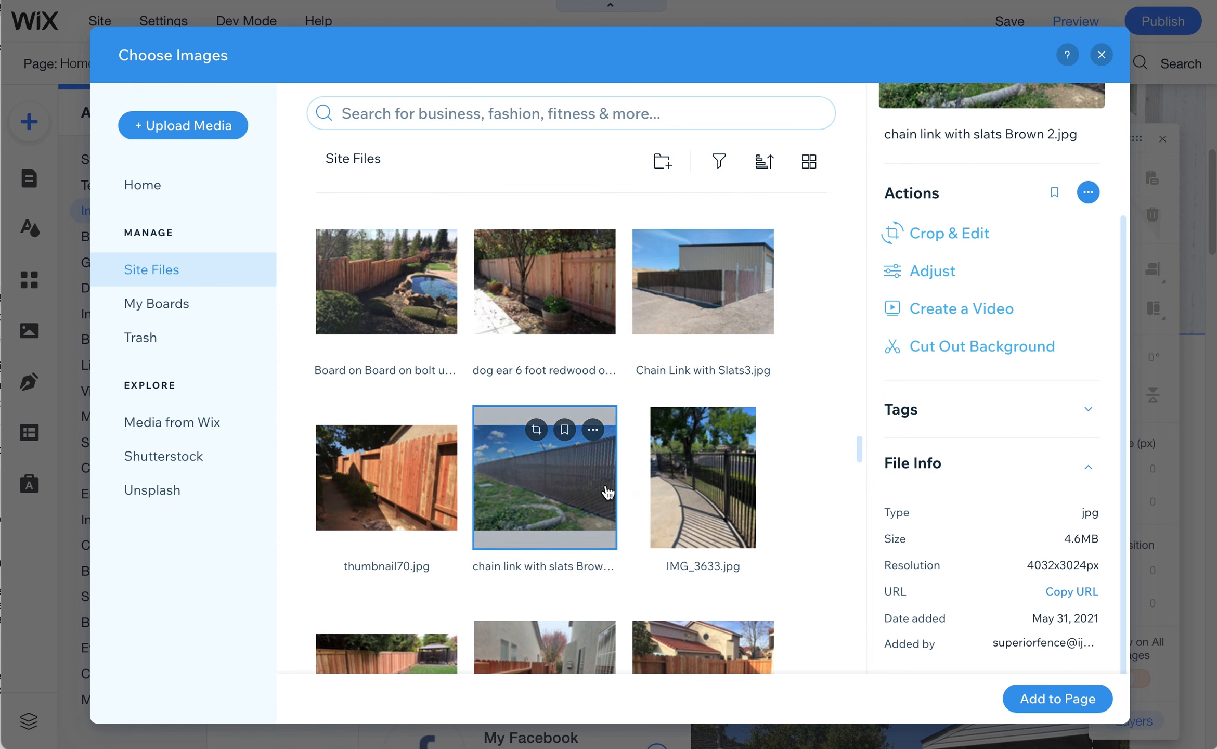
{"action": "left_click", "coordinate": [1101, 55]}
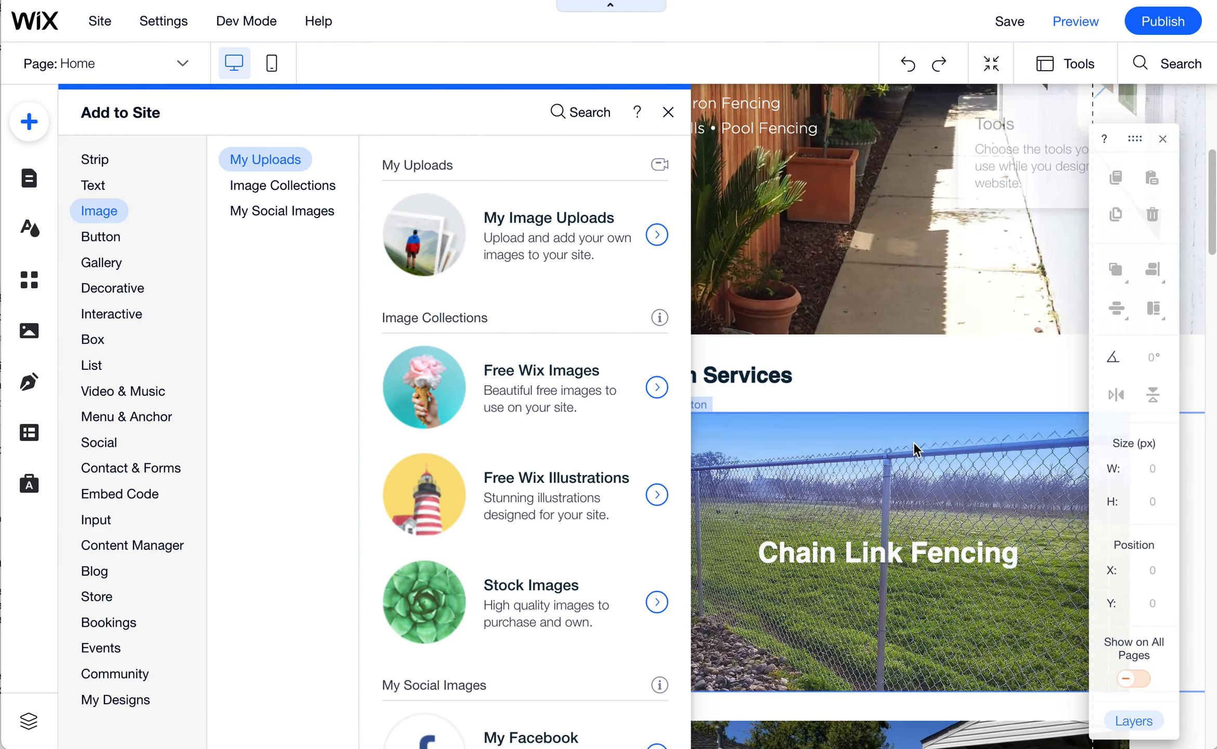
Open the background image settings for the first slide of the Home page's hero slideshow
{"action": "left_click", "coordinate": [883, 473]}
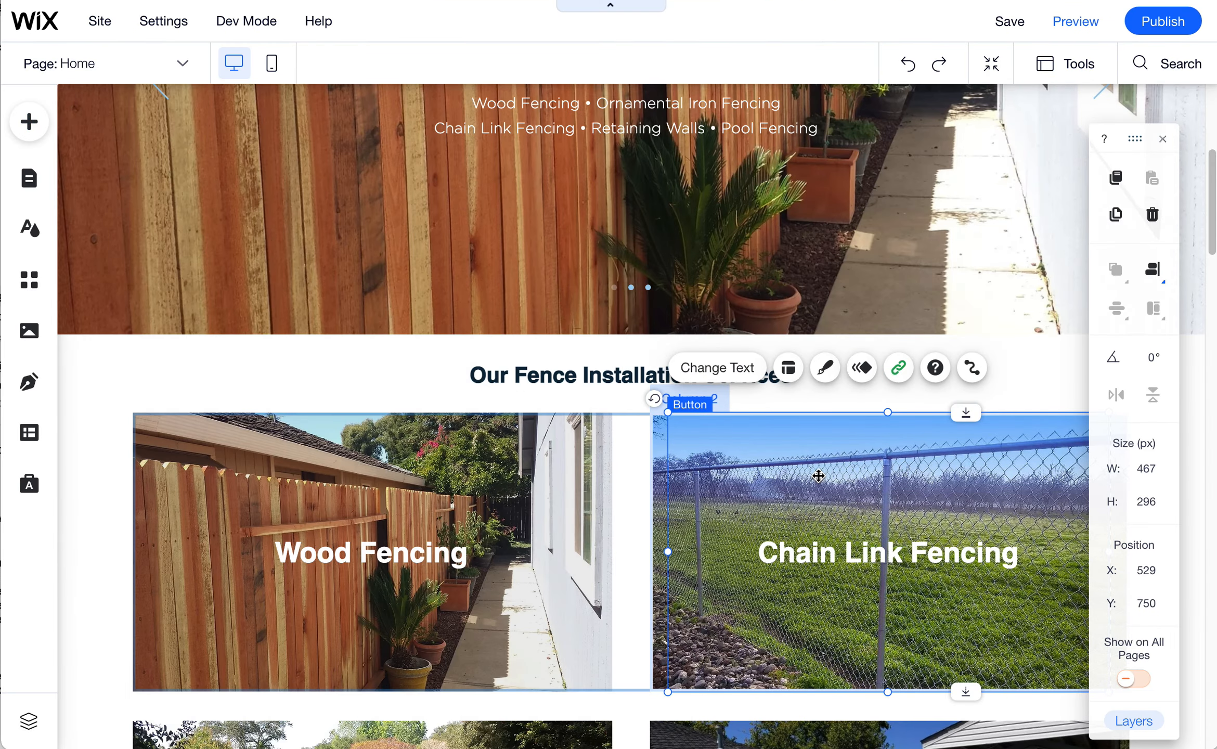
{"action": "scroll", "coordinate": [816, 495], "scroll_direction": "up", "scroll_amount": 7}
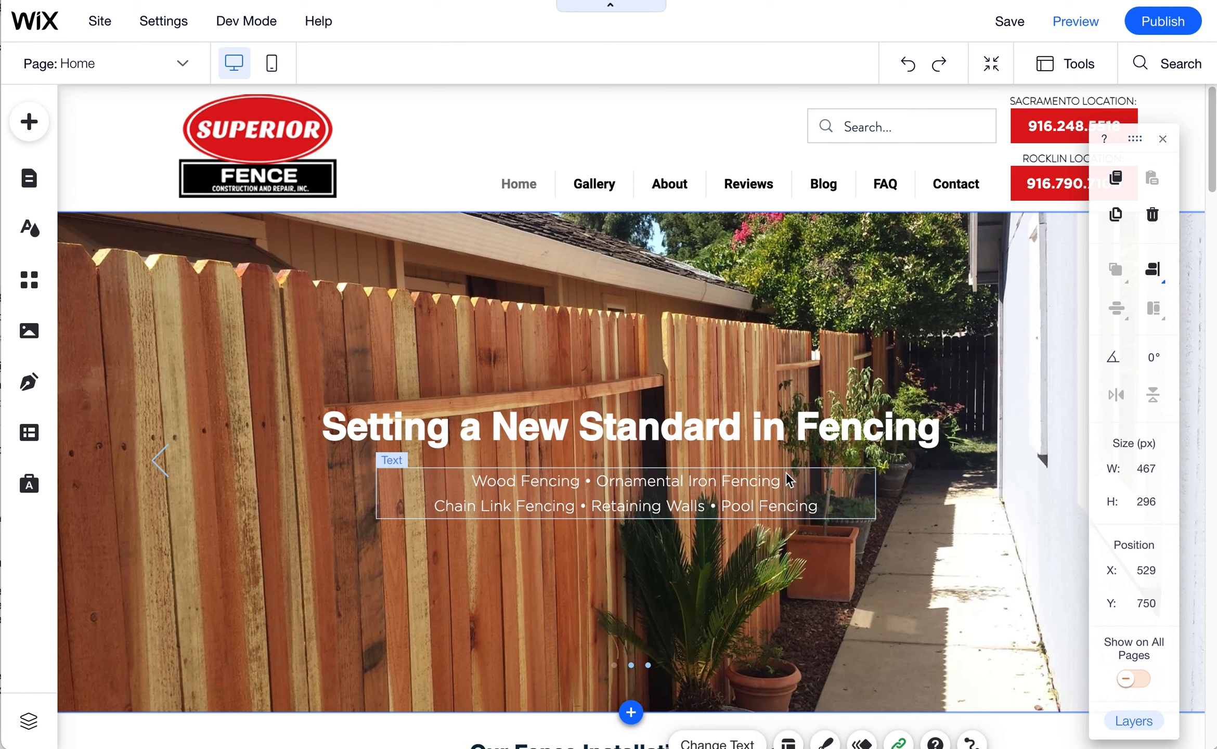
{"action": "left_click", "coordinate": [774, 381]}
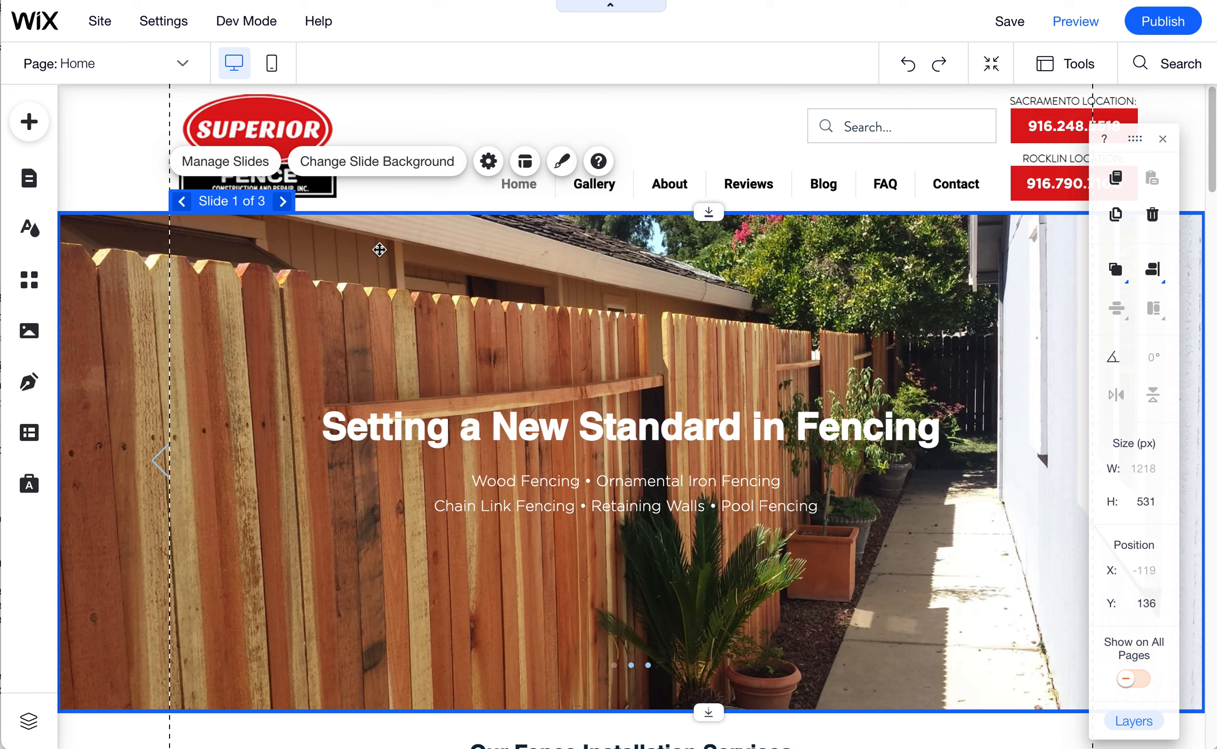
{"action": "left_click", "coordinate": [371, 171]}
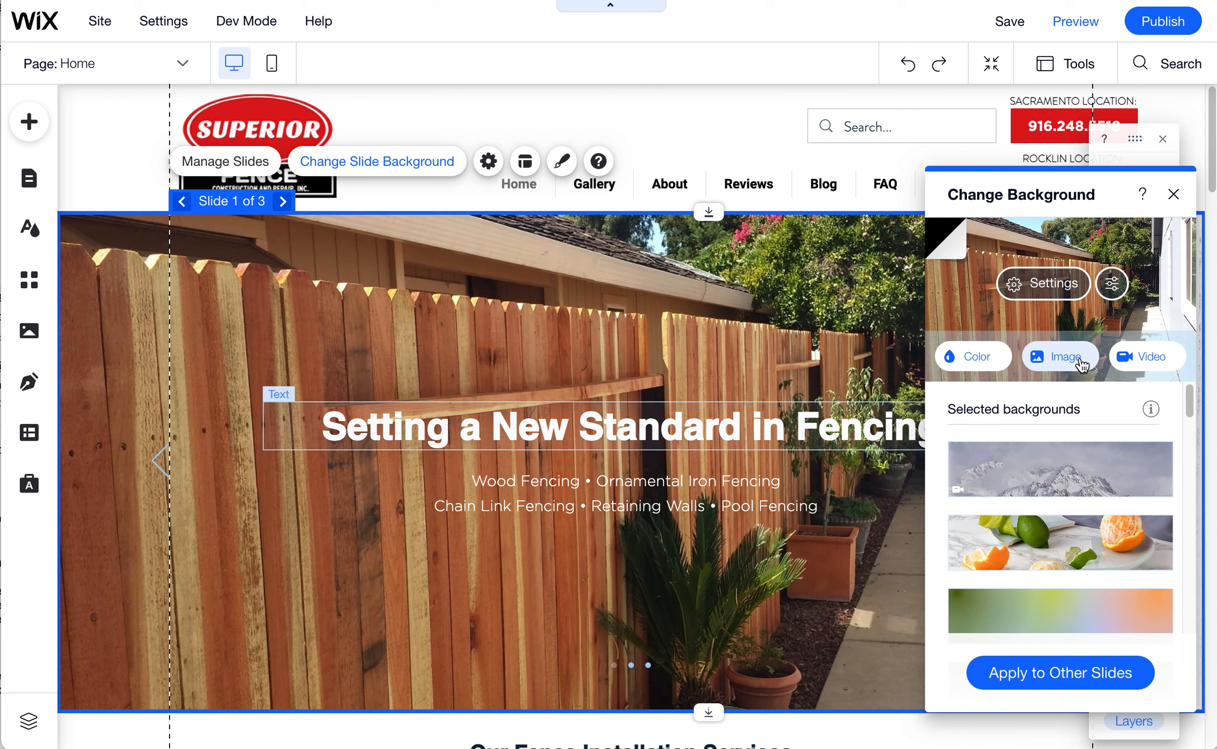
{"action": "left_click", "coordinate": [1051, 288]}
Read through the full alt text of the first slide's background image
{"action": "scroll", "coordinate": [1035, 468], "scroll_direction": "down", "scroll_amount": 3}
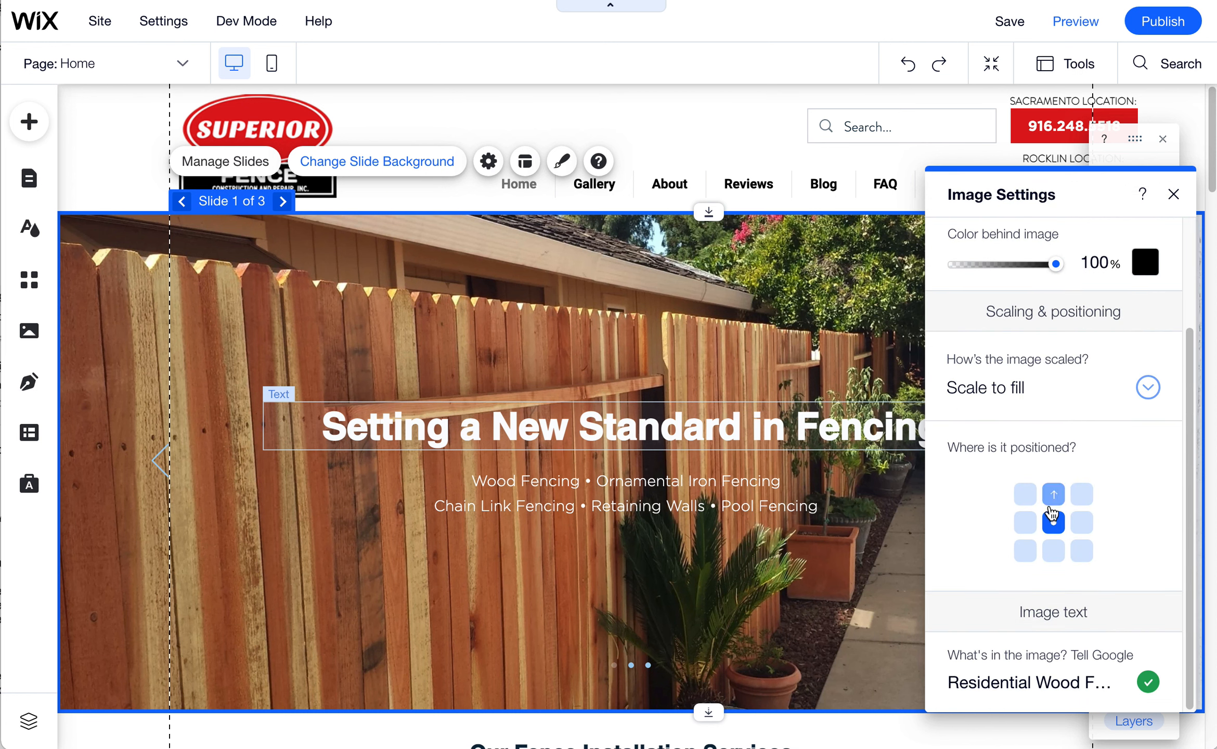
{"action": "left_click_drag", "start_coordinate": [1005, 687], "coordinate": [1022, 684]}
{"action": "key", "text": "Right"}
{"action": "key", "text": "super+Right"}
{"action": "key", "text": "super+Left"}
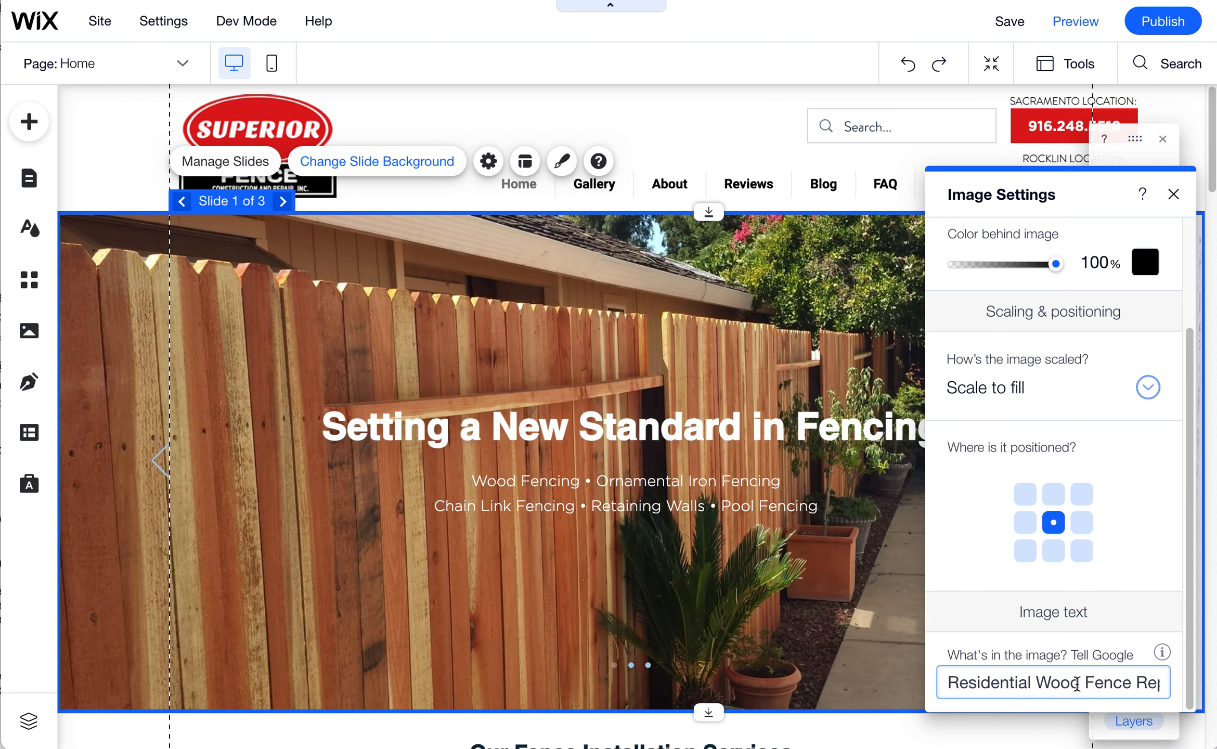
Open the background image settings of the Wood Fencing column under Our Fence Installation Services and bring its alt text into view
{"action": "scroll", "coordinate": [807, 660], "scroll_direction": "down", "scroll_amount": 8}
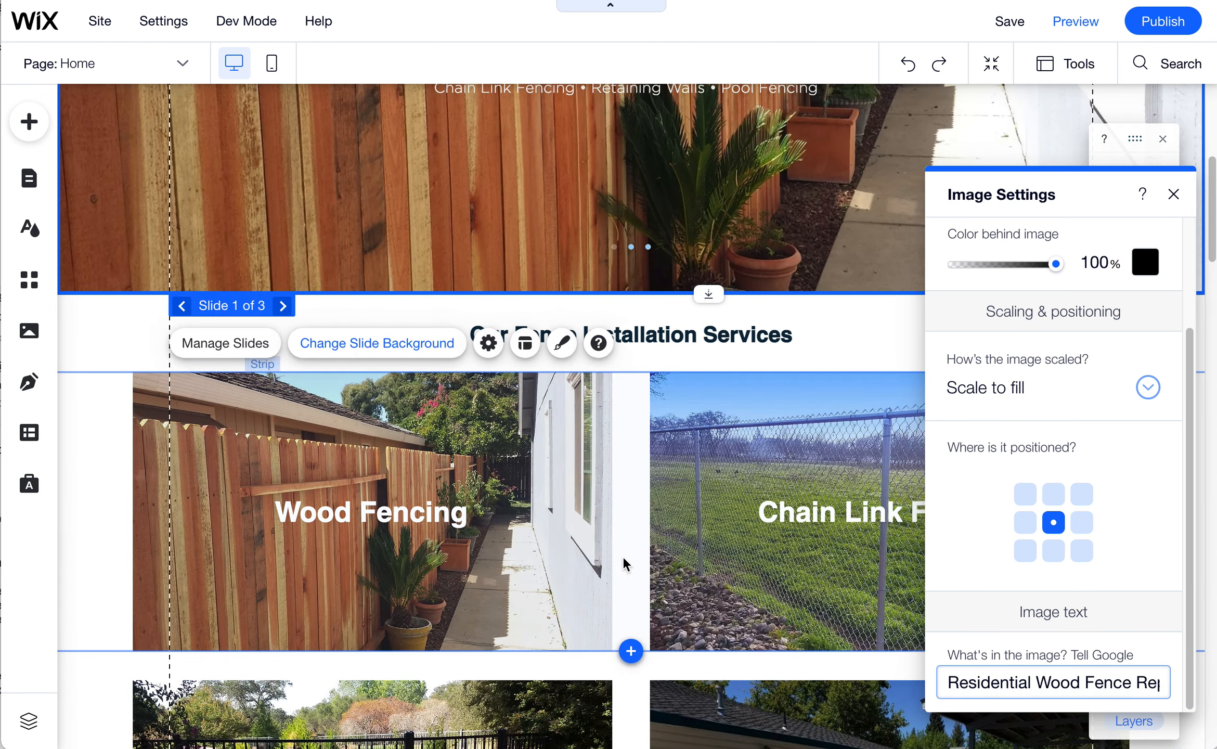
{"action": "left_click", "coordinate": [624, 564]}
{"action": "left_click", "coordinate": [571, 562]}
{"action": "left_click", "coordinate": [604, 567]}
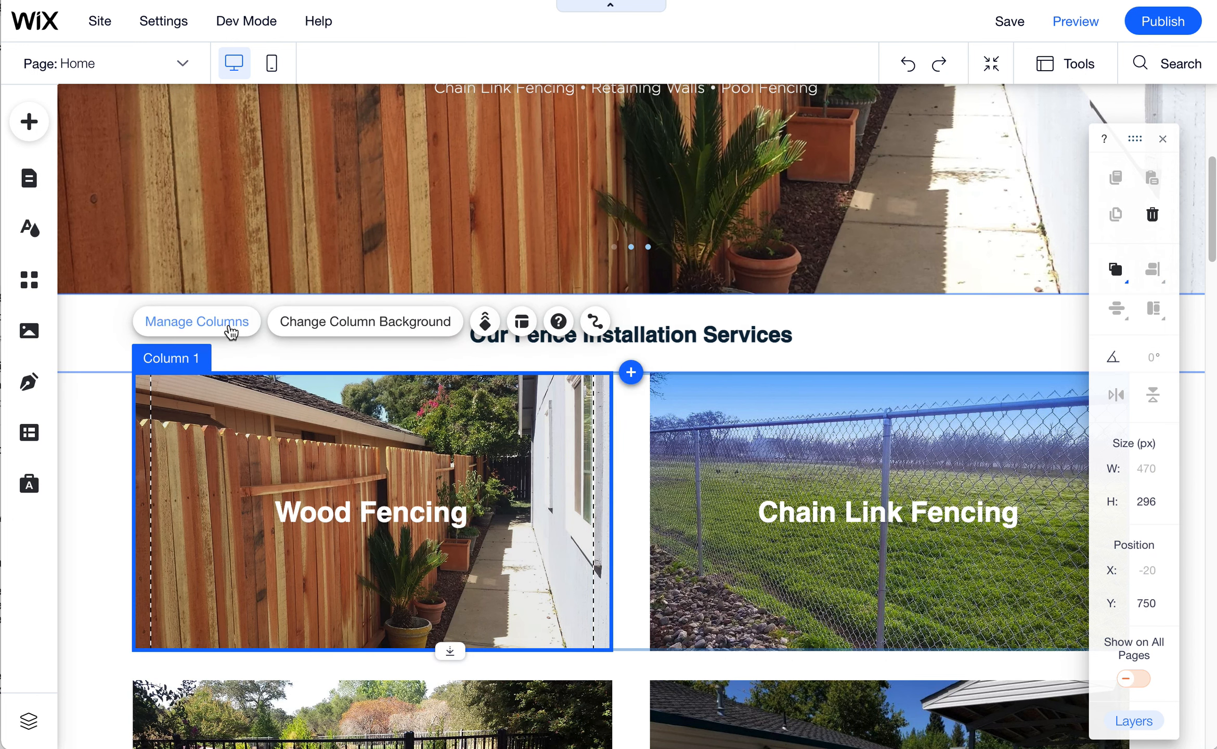
{"action": "left_click", "coordinate": [363, 331]}
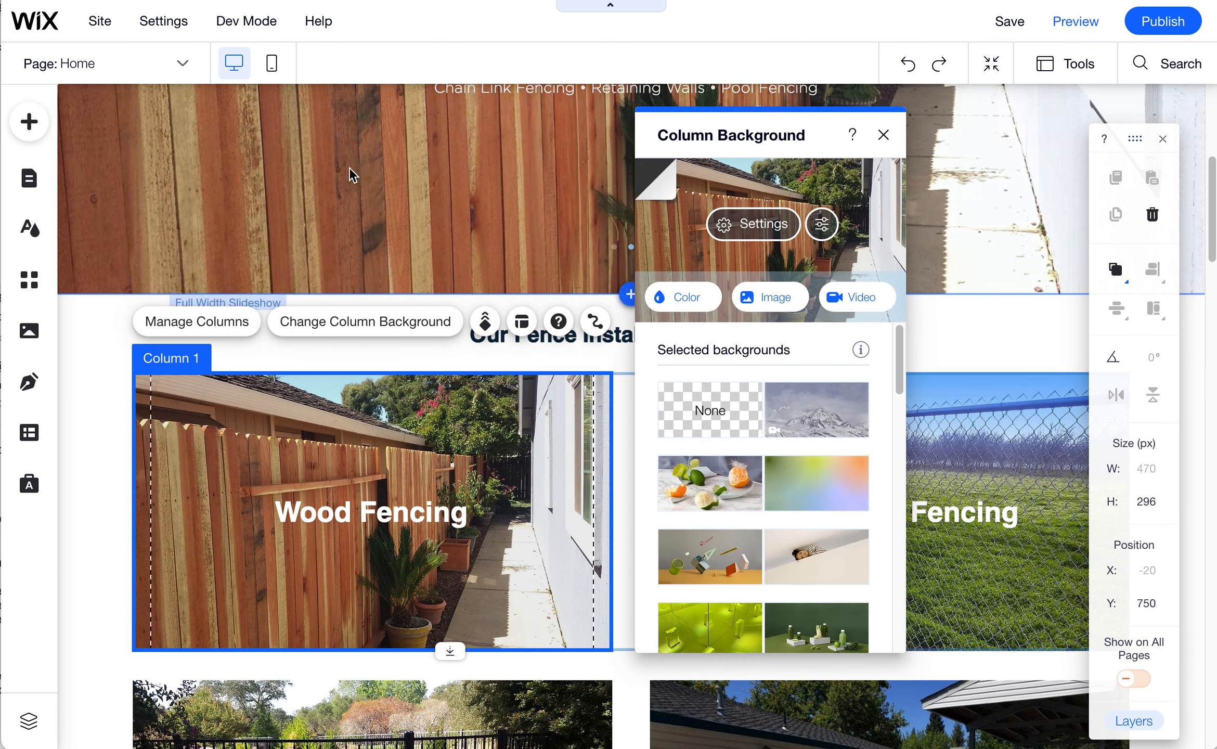
{"action": "left_click", "coordinate": [792, 233]}
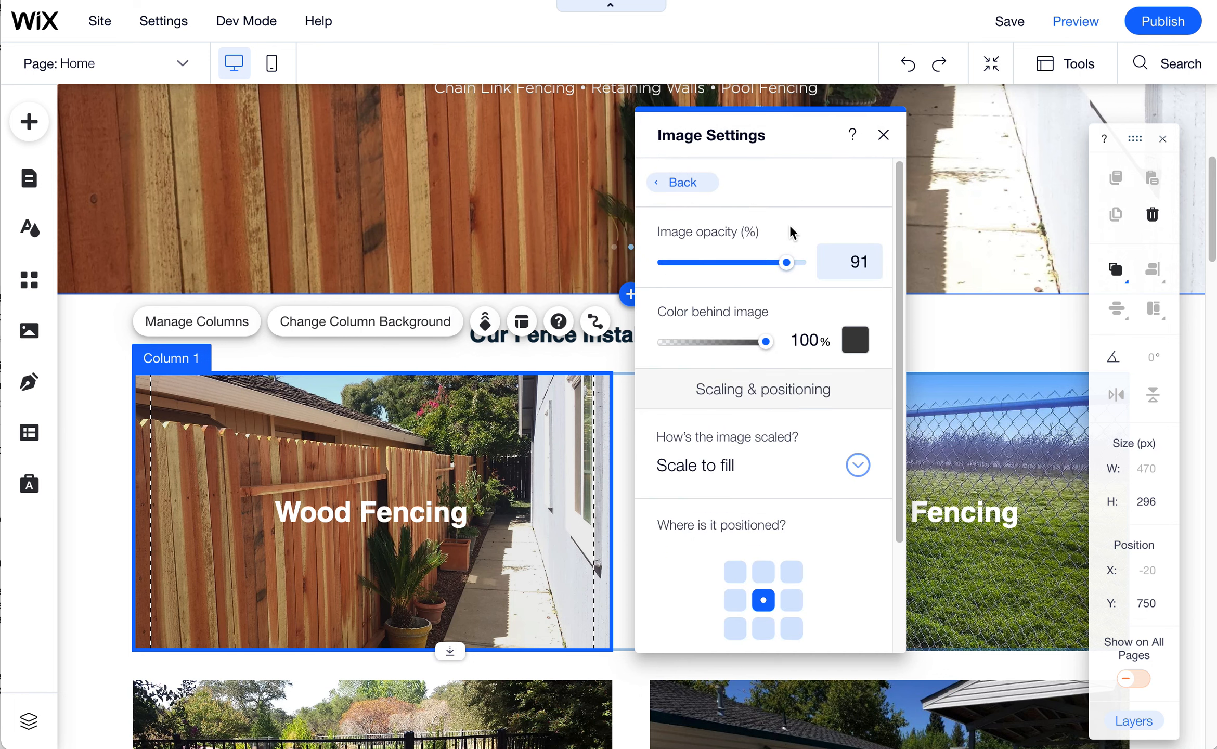
{"action": "scroll", "coordinate": [765, 474], "scroll_direction": "down", "scroll_amount": 3}
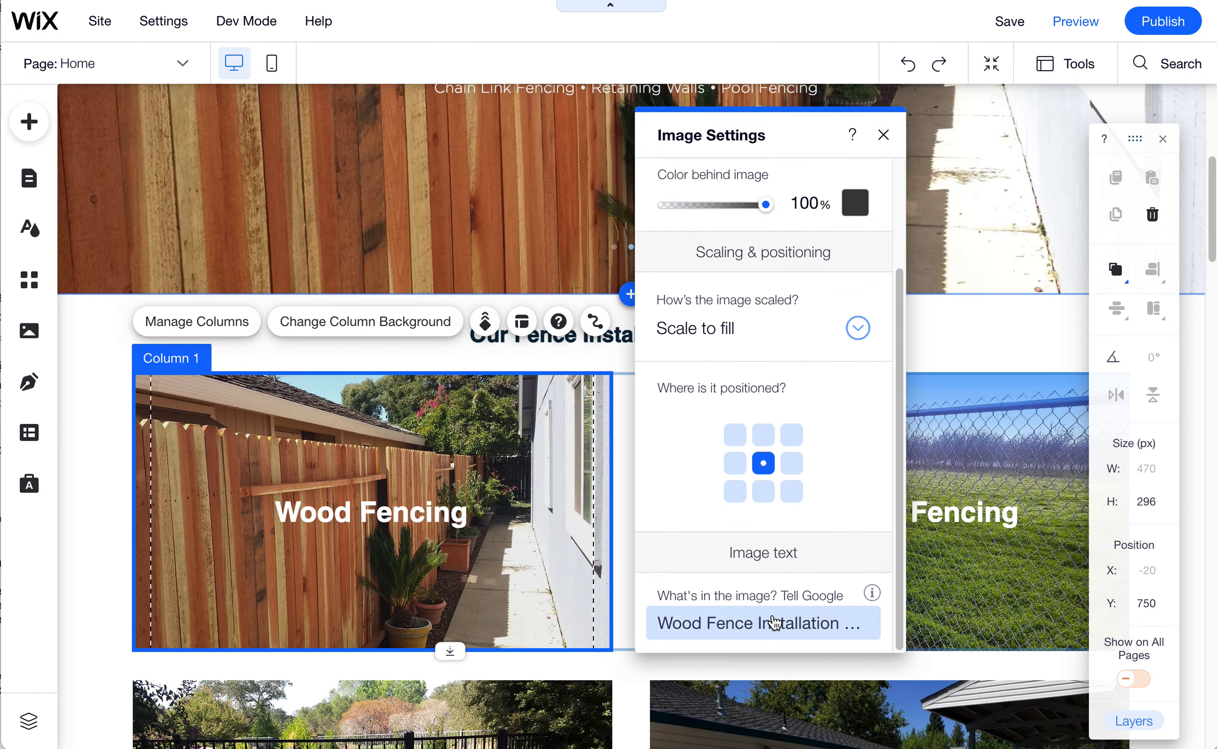
Read the Wood Fencing column image's alt text through to its end, and close the image settings
{"action": "mouse_move", "coordinate": [870, 594]}
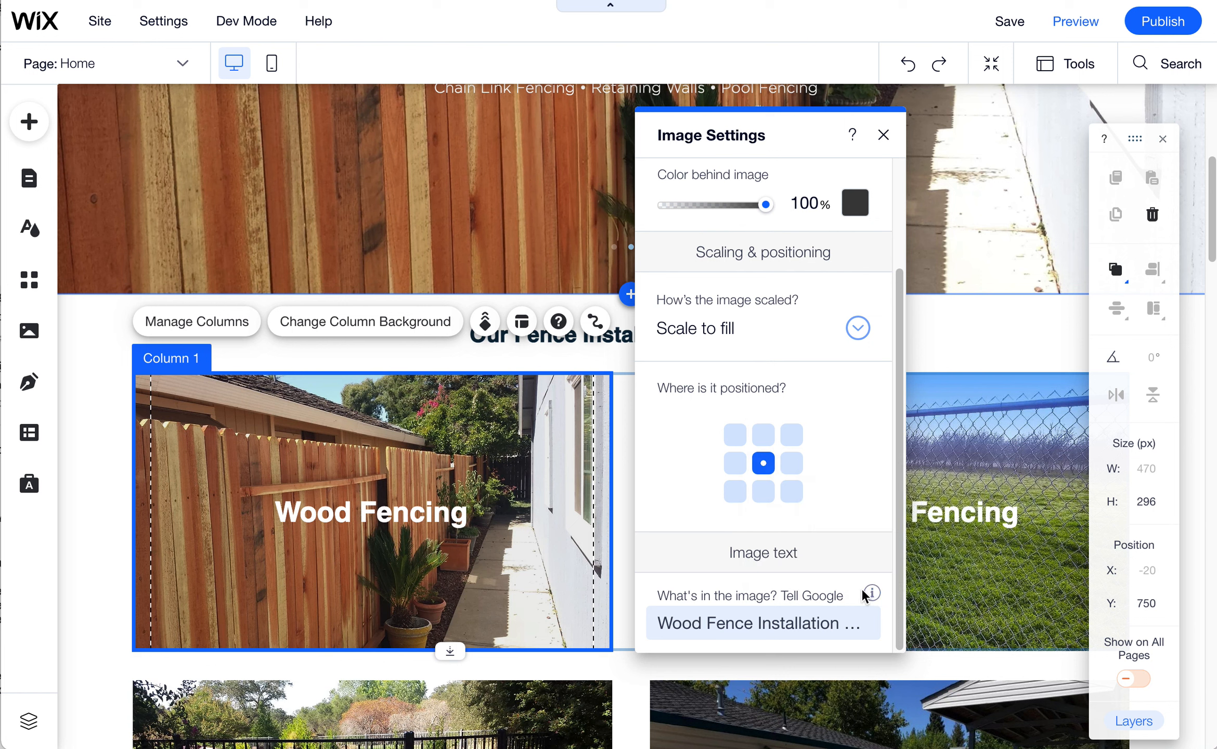
{"action": "left_click", "coordinate": [775, 621]}
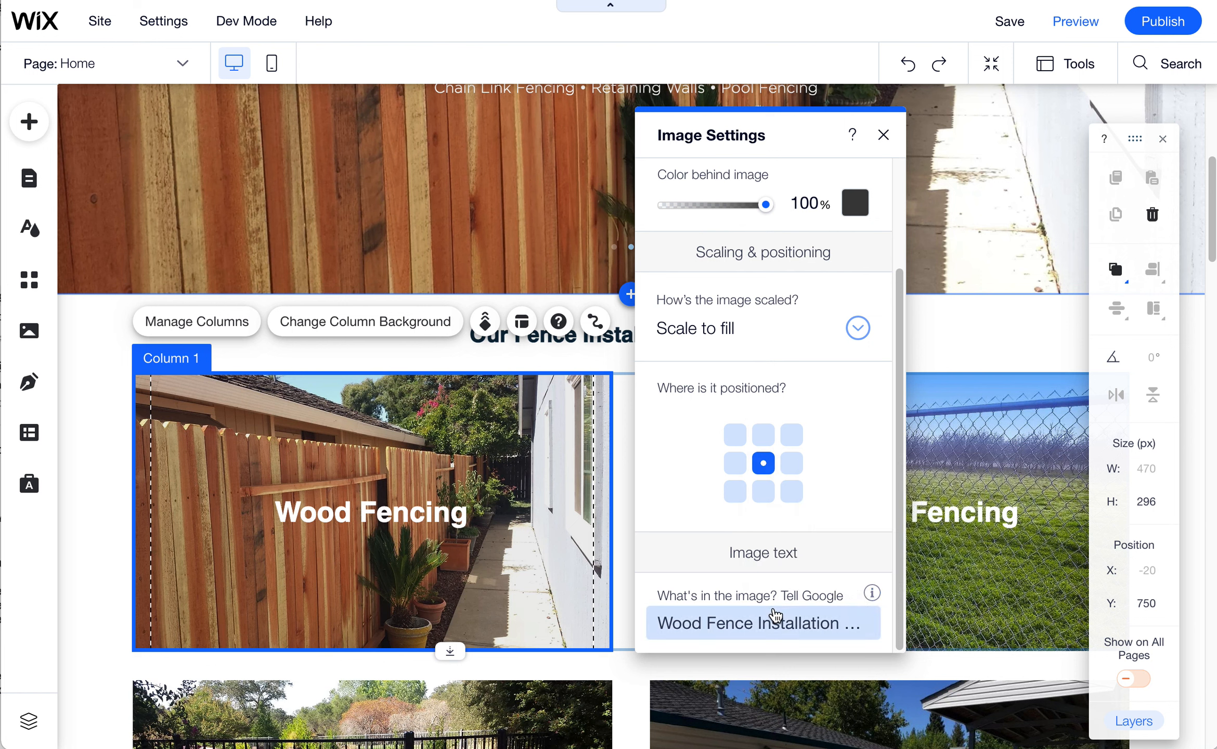
{"action": "key", "text": "Down"}
{"action": "key", "text": "Up"}
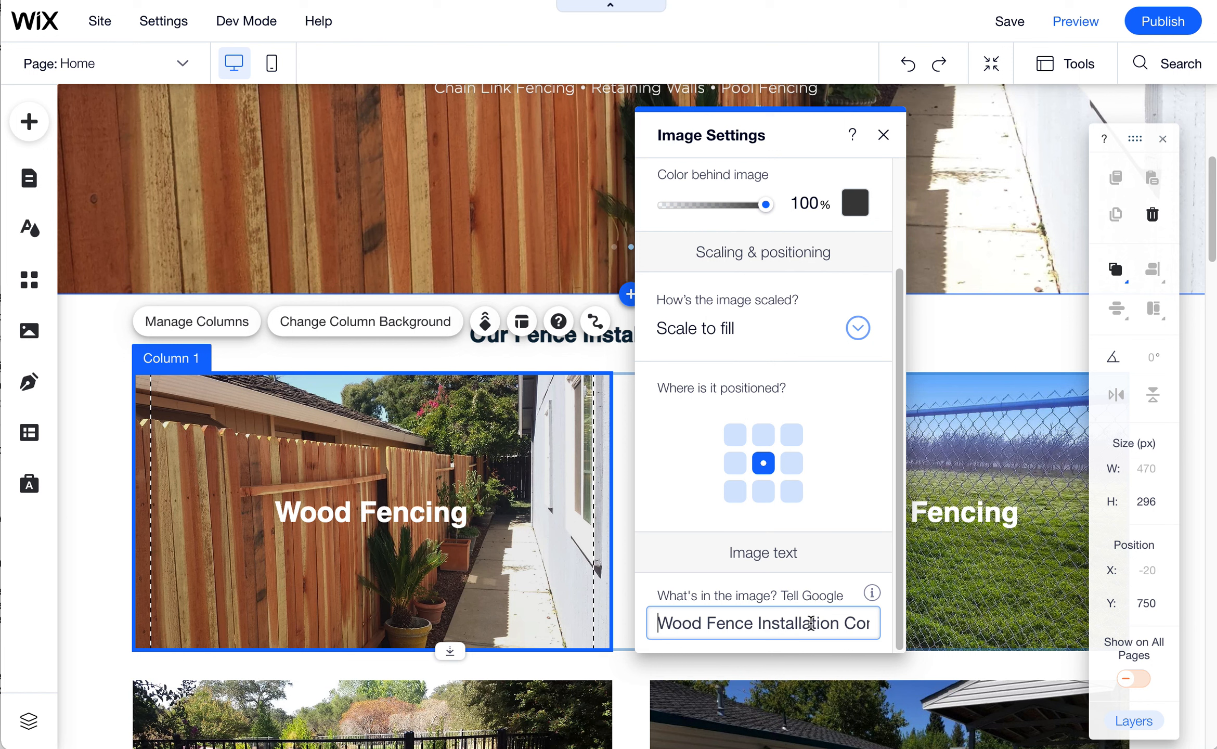
{"action": "key", "text": "Down"}
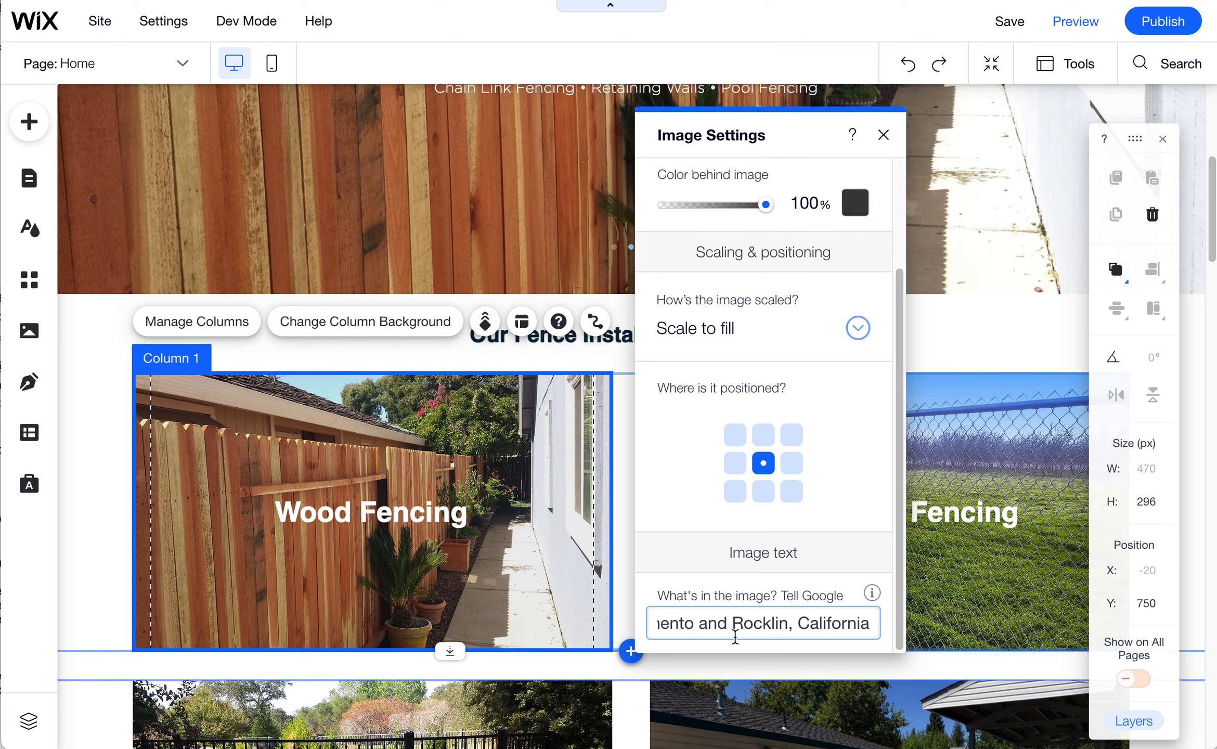
{"action": "left_click", "coordinate": [885, 135]}
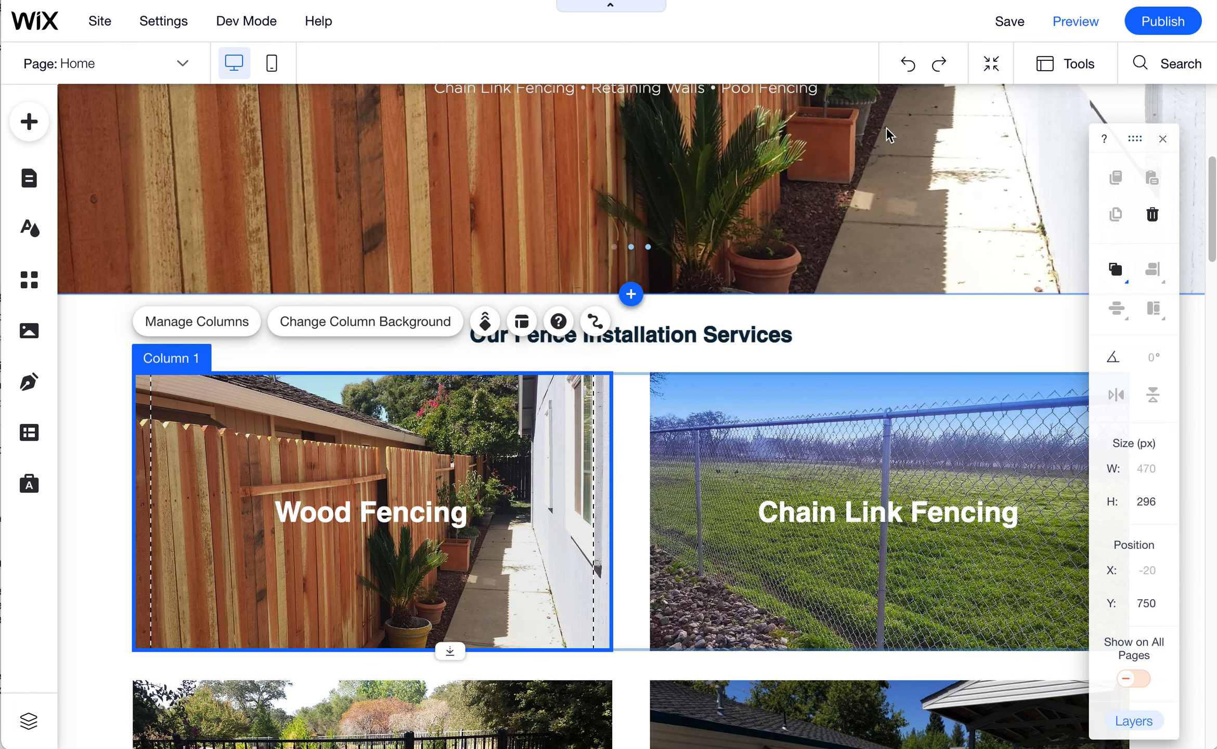
Browse the site files from the first hero slide's background image chooser and show the tags of Gate-person gate.jpg
{"action": "scroll", "coordinate": [334, 383], "scroll_direction": "up", "scroll_amount": 8}
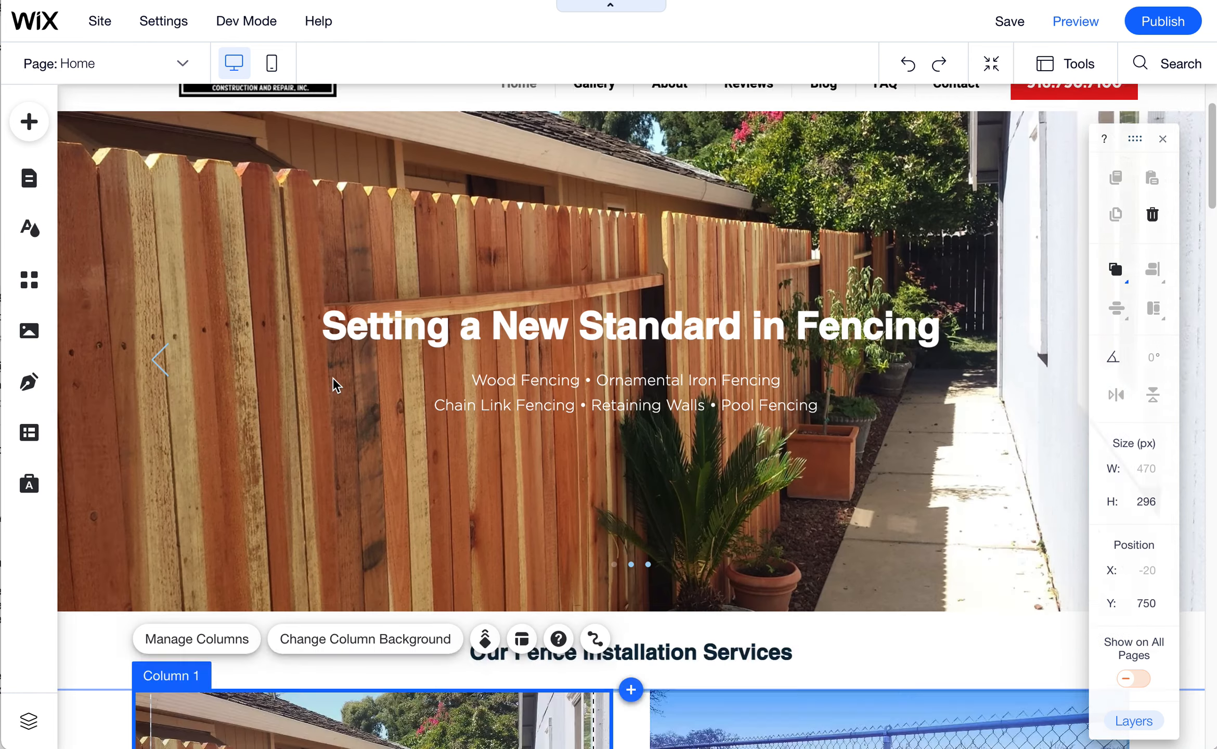
{"action": "left_click", "coordinate": [249, 284]}
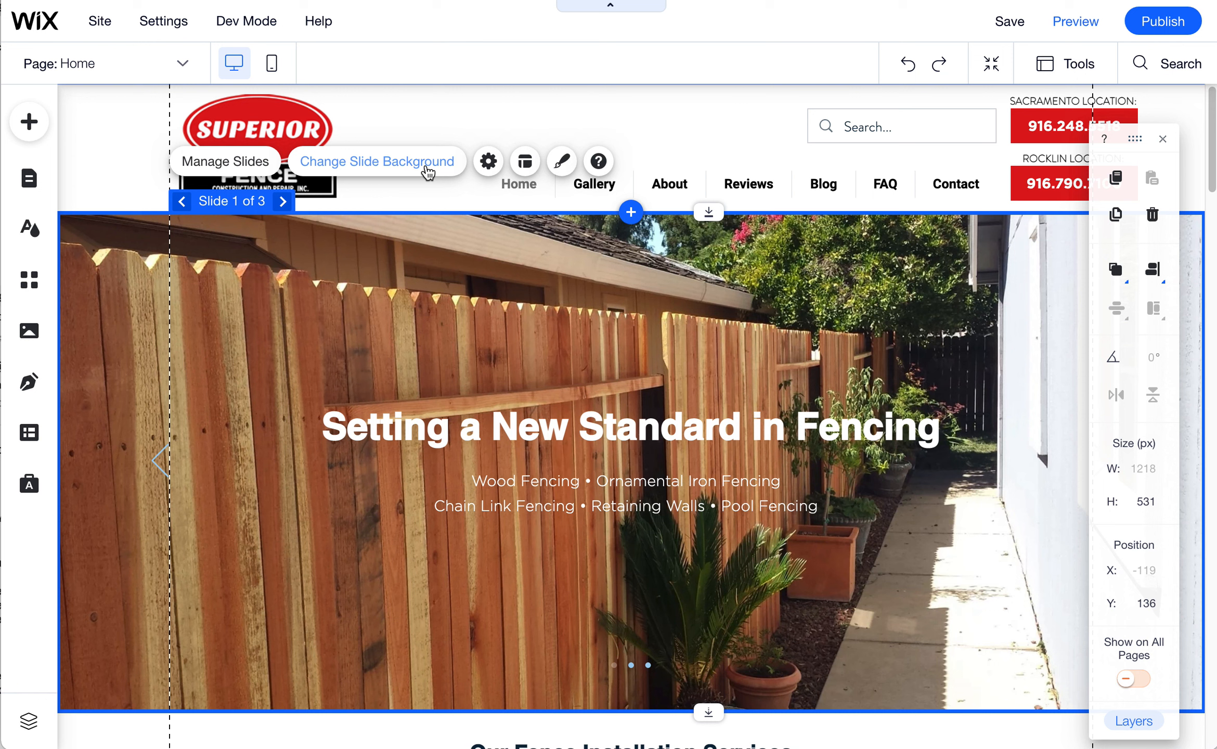
{"action": "left_click", "coordinate": [428, 172]}
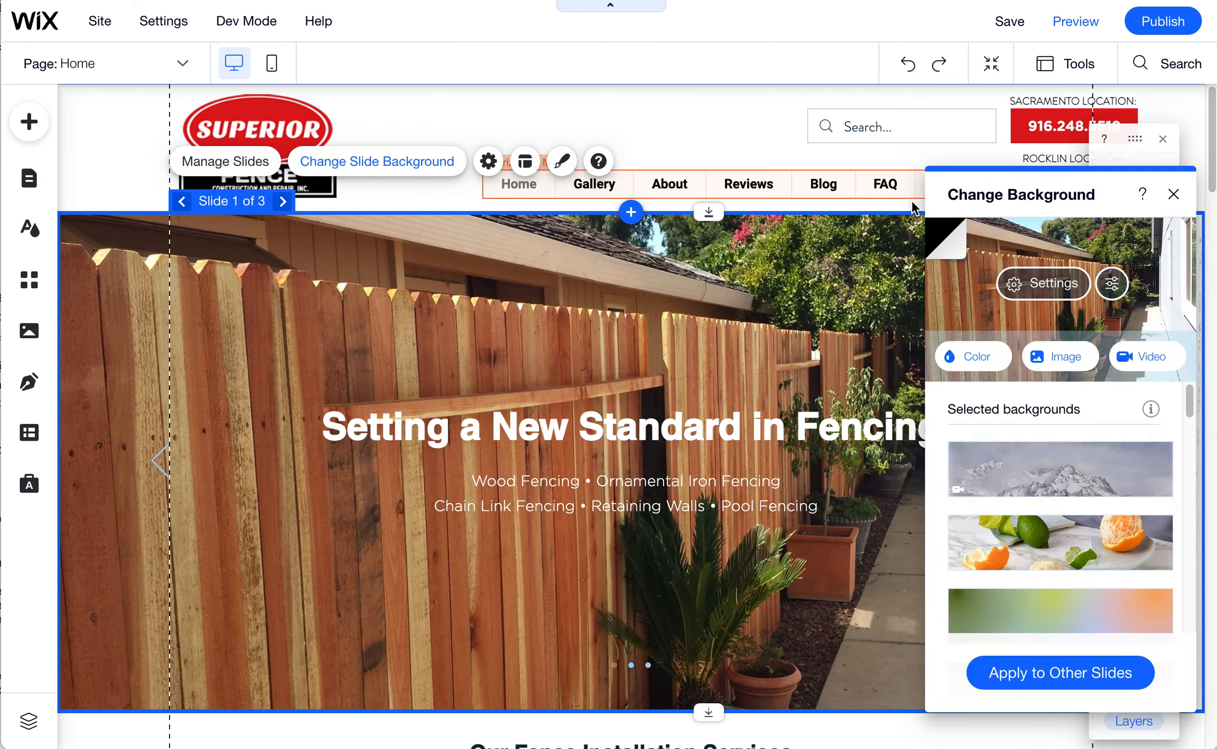
{"action": "left_click", "coordinate": [1059, 356]}
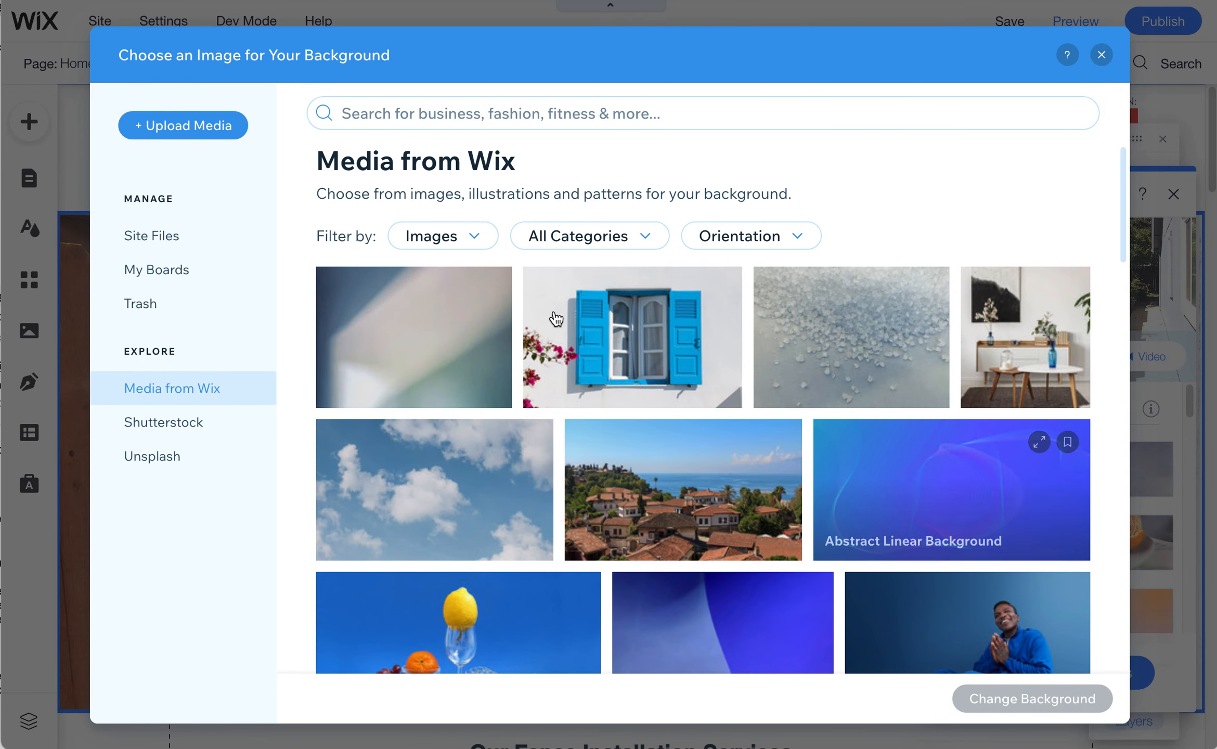
{"action": "left_click", "coordinate": [188, 238]}
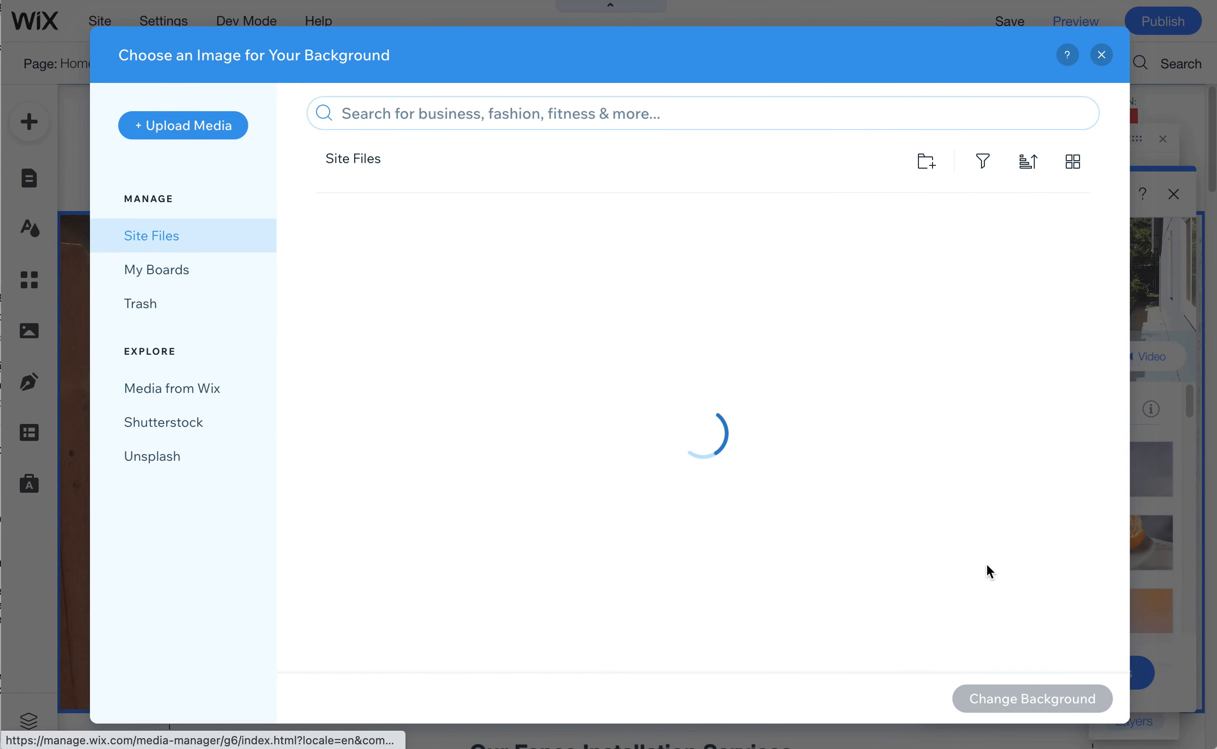
{"action": "left_click", "coordinate": [718, 494]}
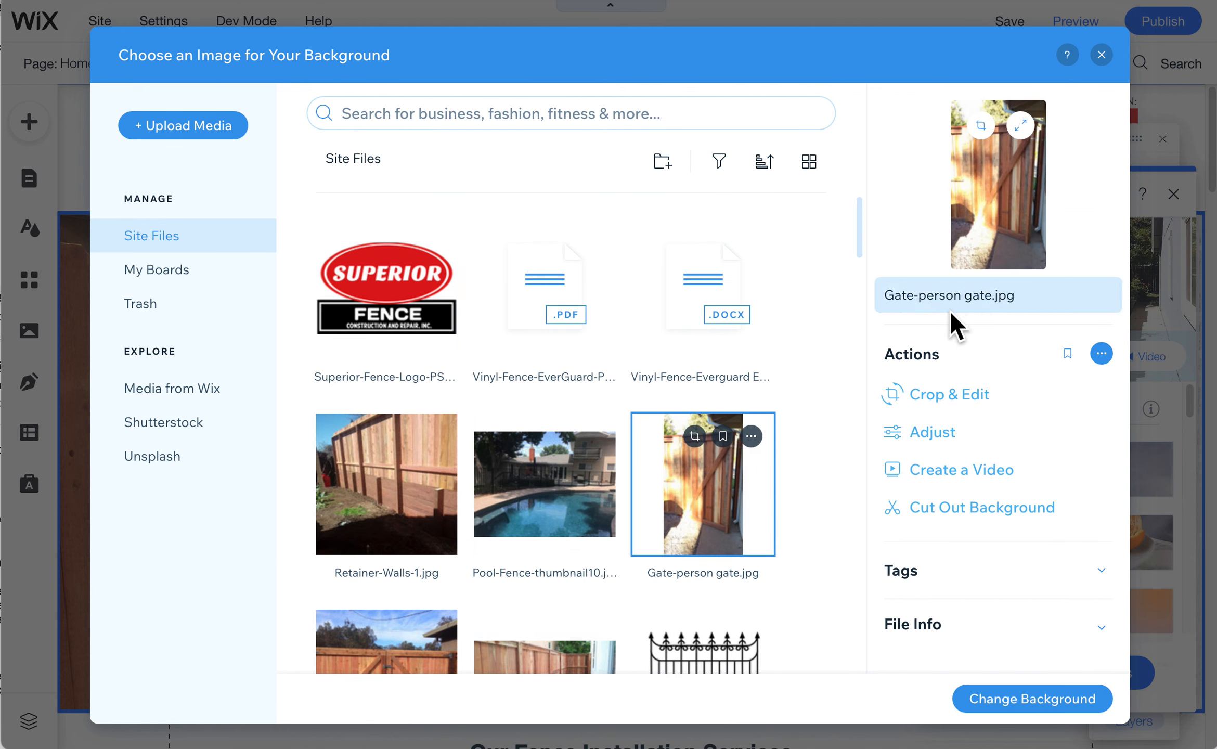
{"action": "left_click", "coordinate": [919, 583]}
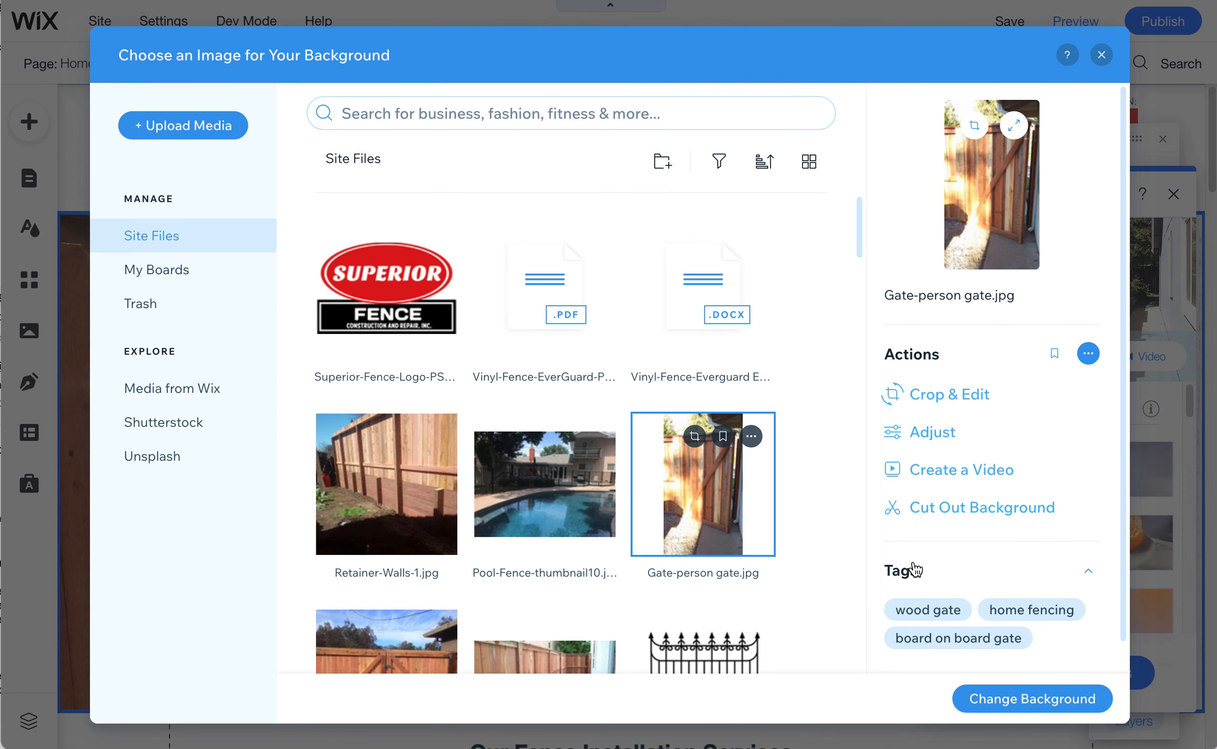